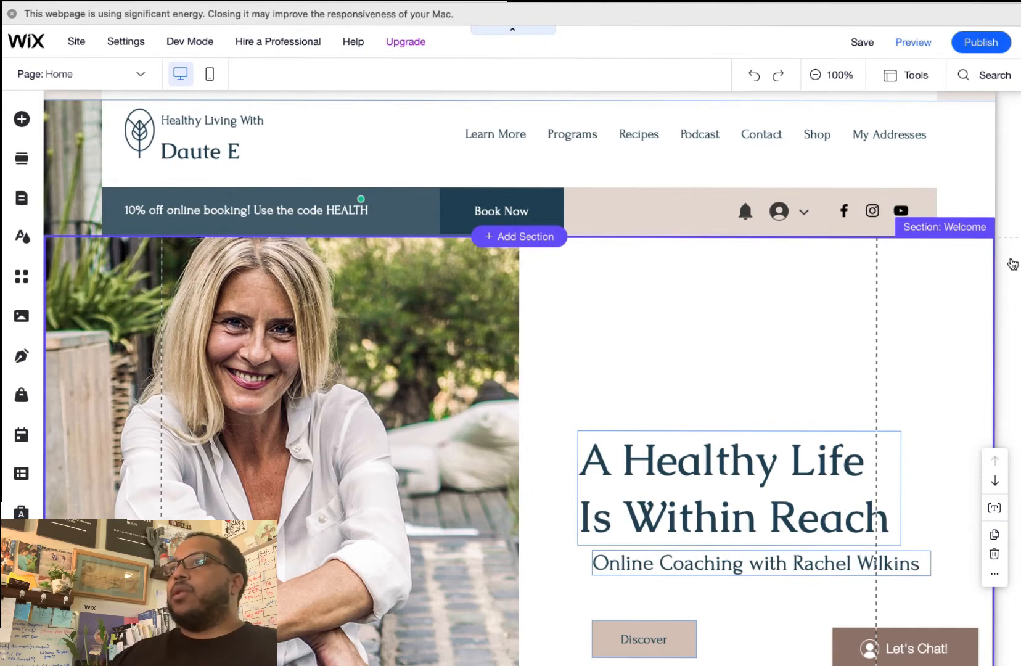
Step: Open the header menu's page management and reorder the site menu to start with Home, Programs, Recipes and Learn More
{"action": "left_click", "coordinate": [815, 138]}
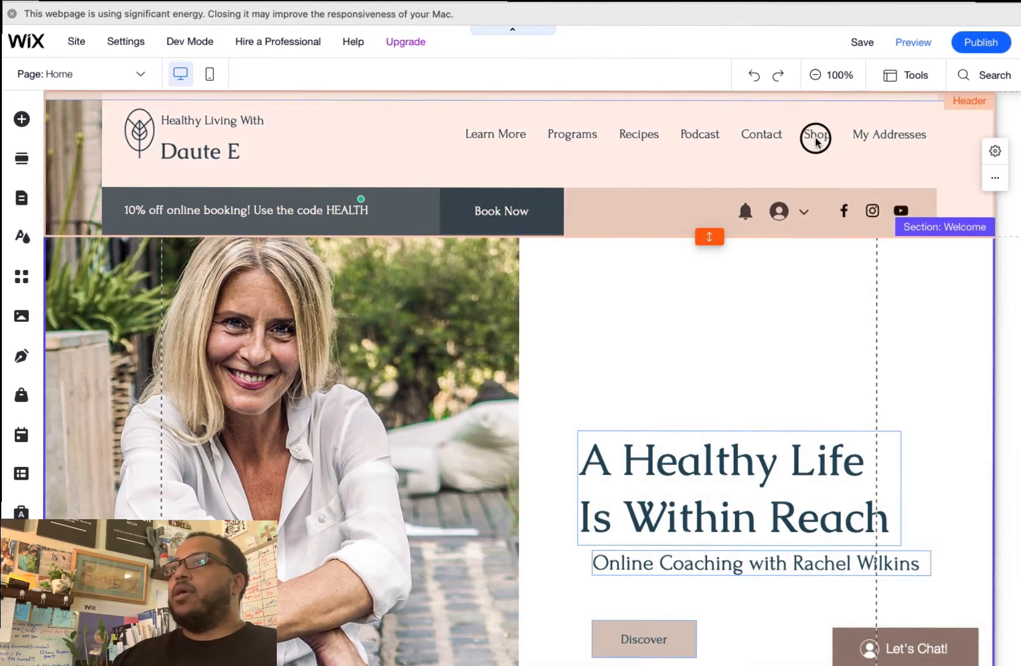
{"action": "left_click", "coordinate": [808, 133]}
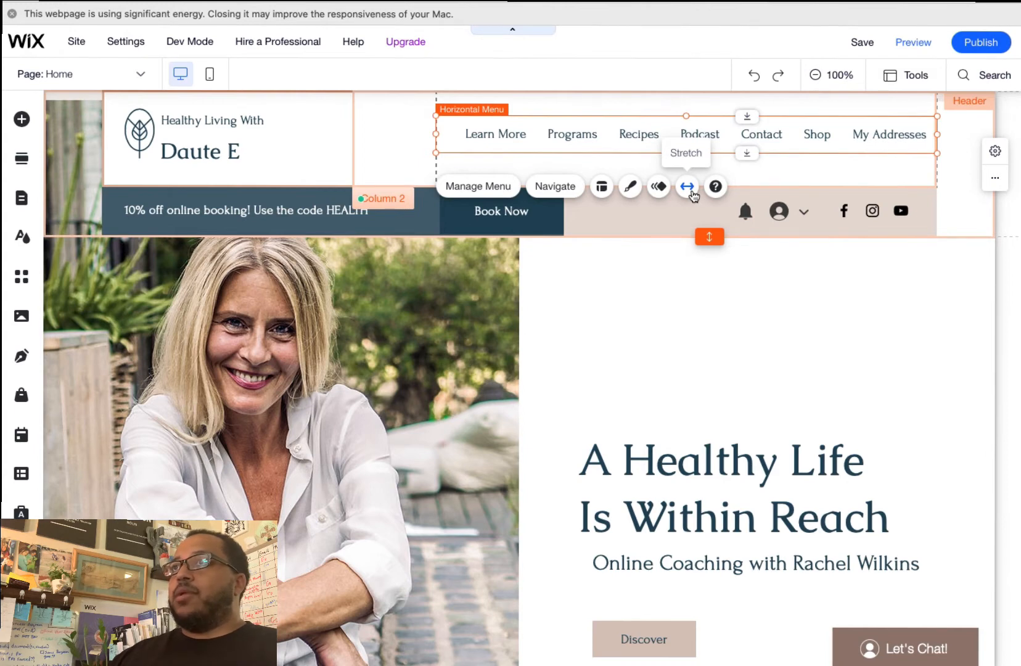
{"action": "left_click", "coordinate": [498, 187]}
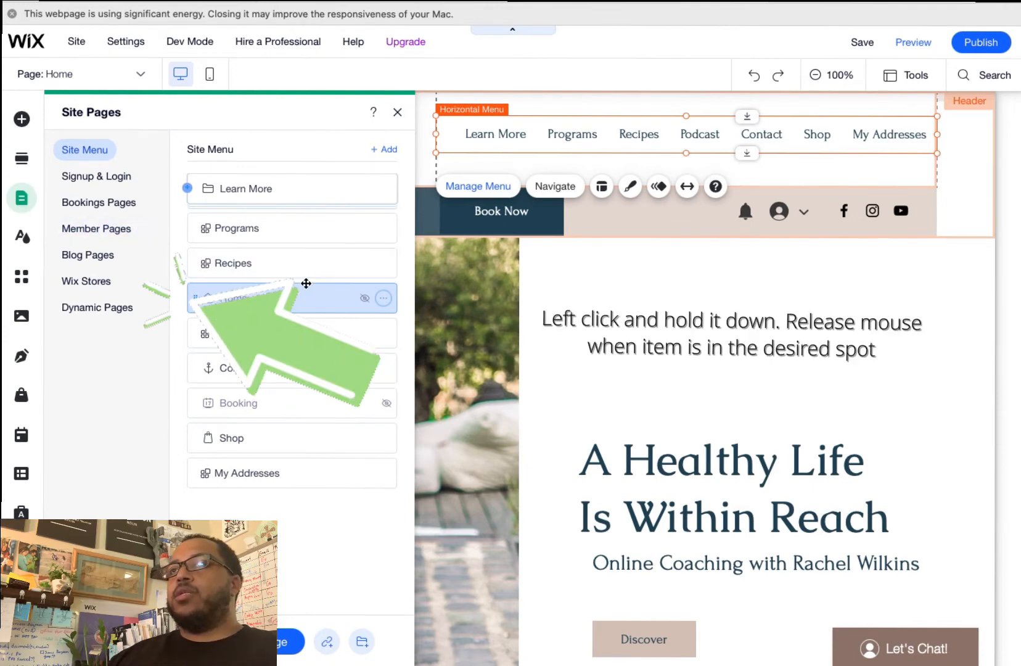
{"action": "left_click", "coordinate": [192, 299]}
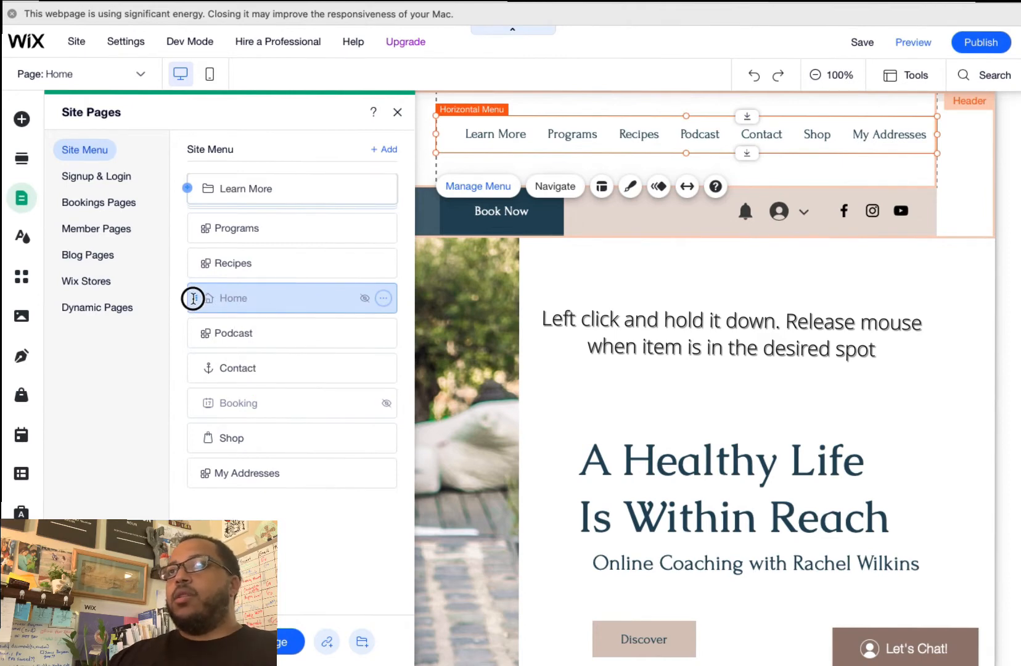
{"action": "left_click_drag", "start_coordinate": [193, 299], "coordinate": [189, 161]}
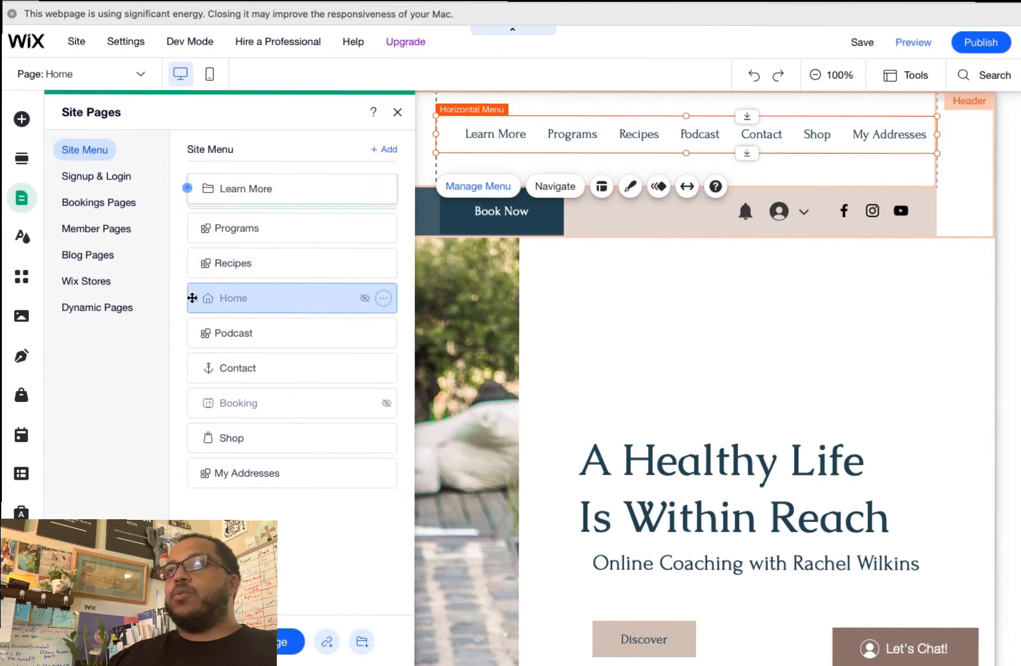
{"action": "left_click_drag", "start_coordinate": [191, 298], "coordinate": [196, 266]}
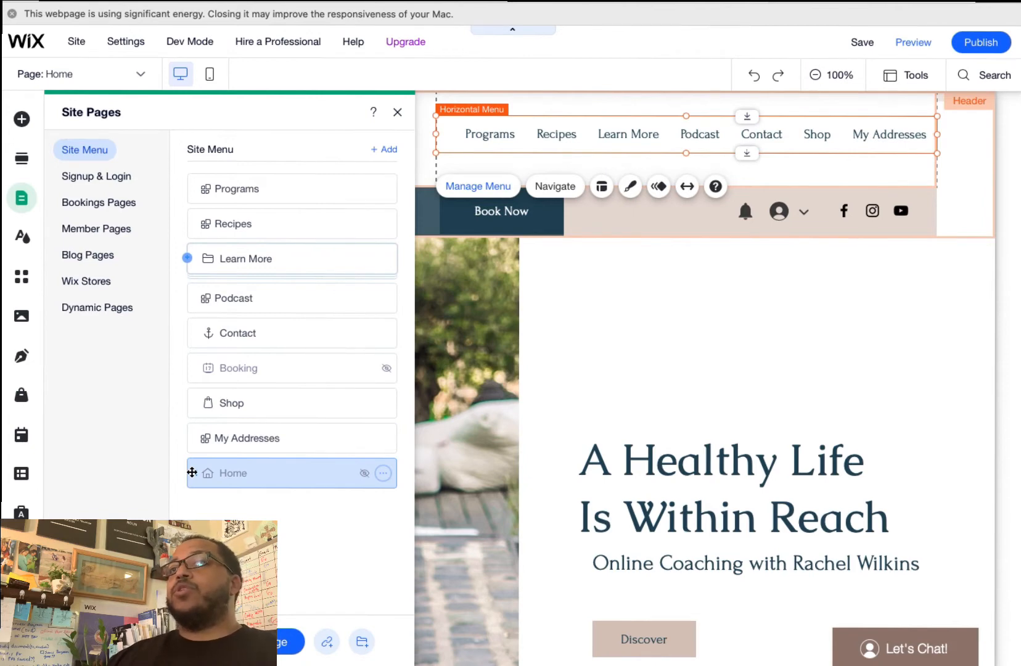
{"action": "left_click_drag", "start_coordinate": [192, 472], "coordinate": [202, 241]}
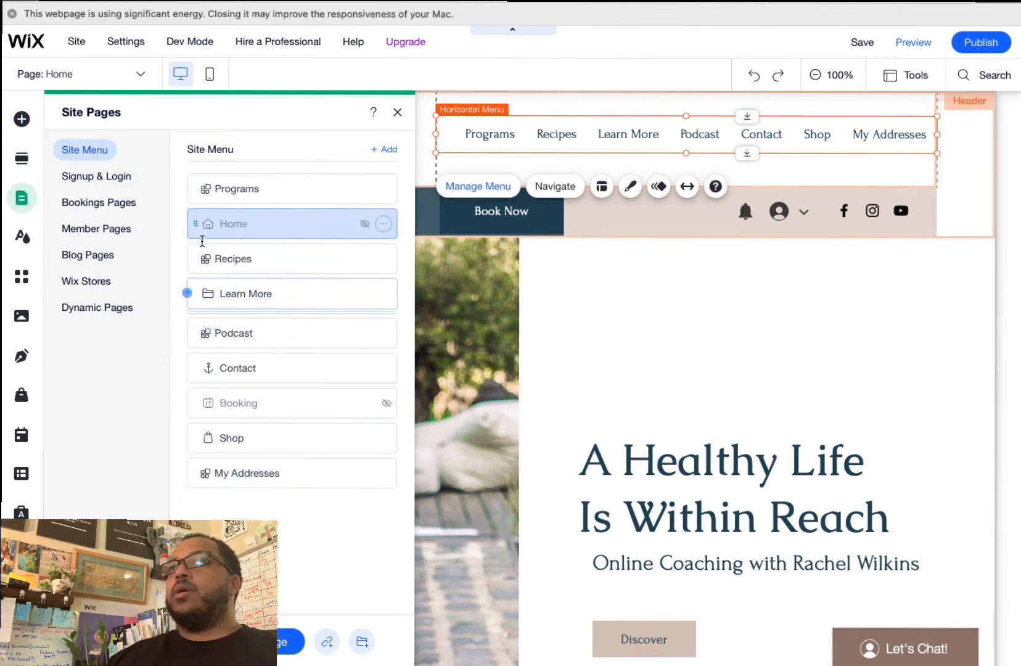
{"action": "left_click_drag", "start_coordinate": [200, 188], "coordinate": [201, 224]}
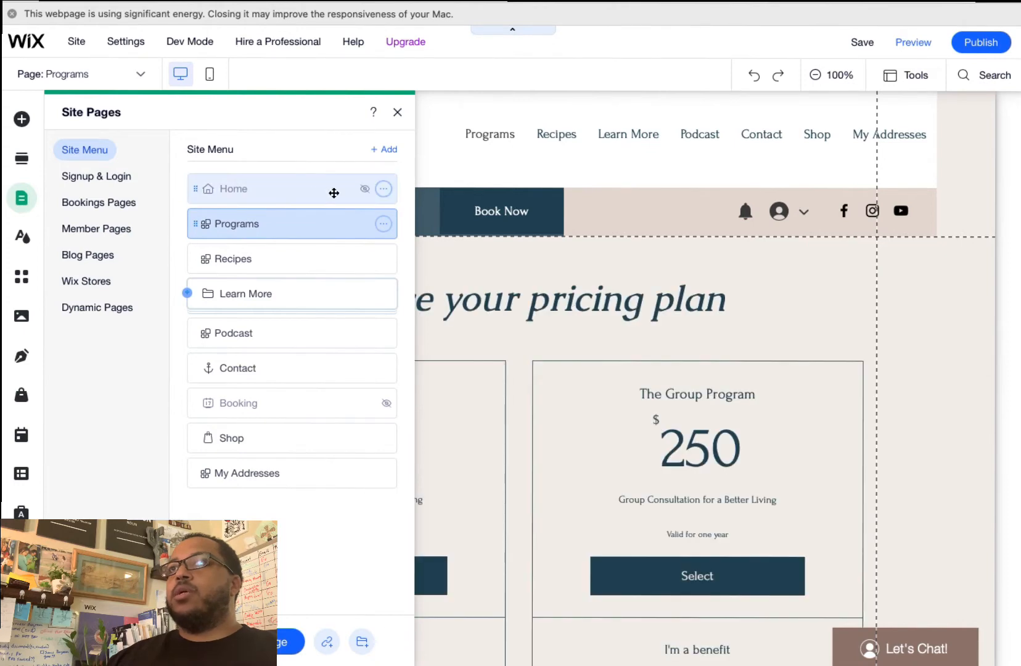
Step: Make the hidden Home page show in the site menu
{"action": "left_click", "coordinate": [294, 194]}
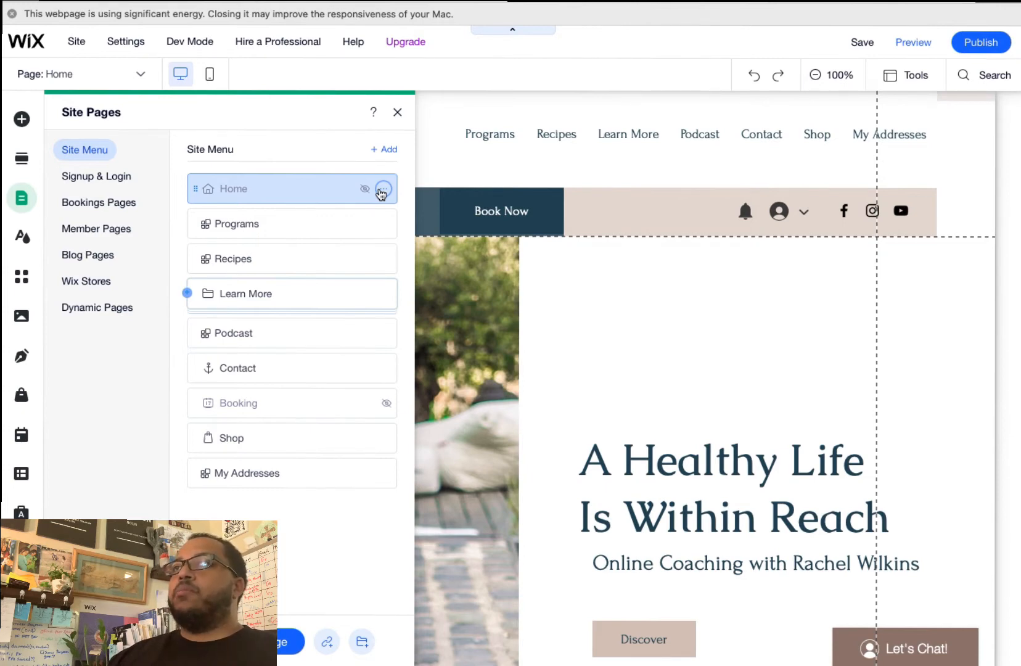
{"action": "left_click", "coordinate": [382, 191]}
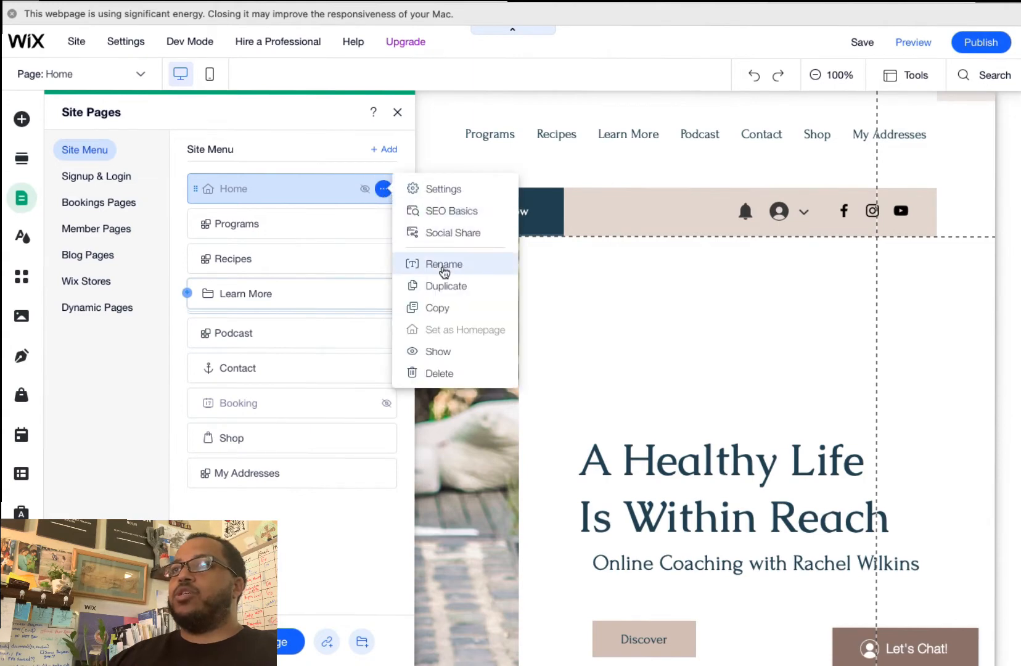
{"action": "left_click", "coordinate": [427, 353]}
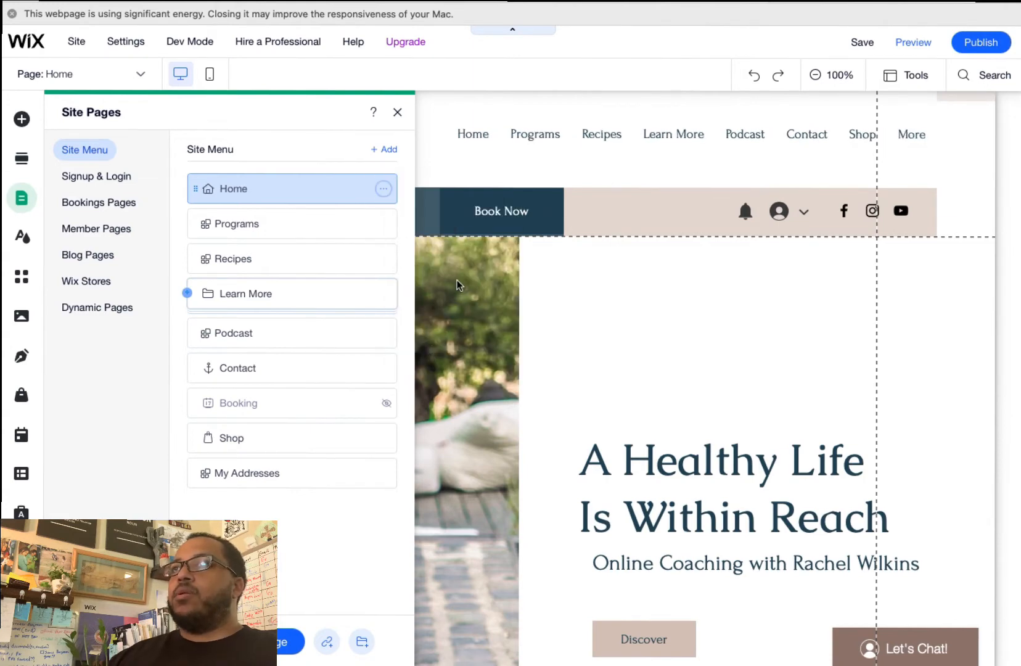
{"action": "left_click", "coordinate": [481, 148]}
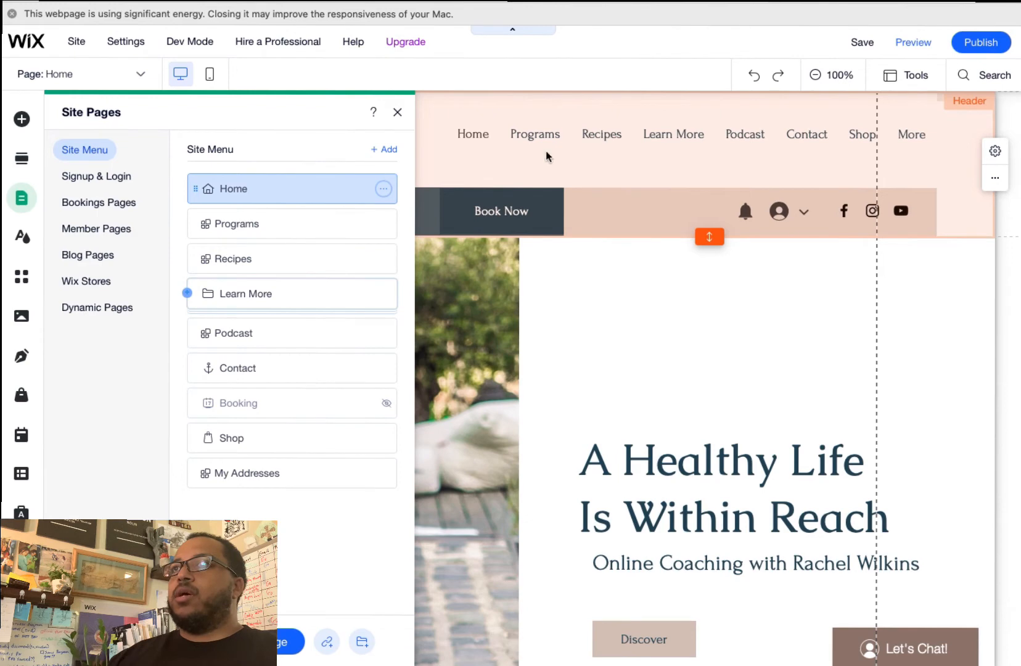
Step: Hide the Home page from the site menu and show it again
{"action": "left_click", "coordinate": [383, 189]}
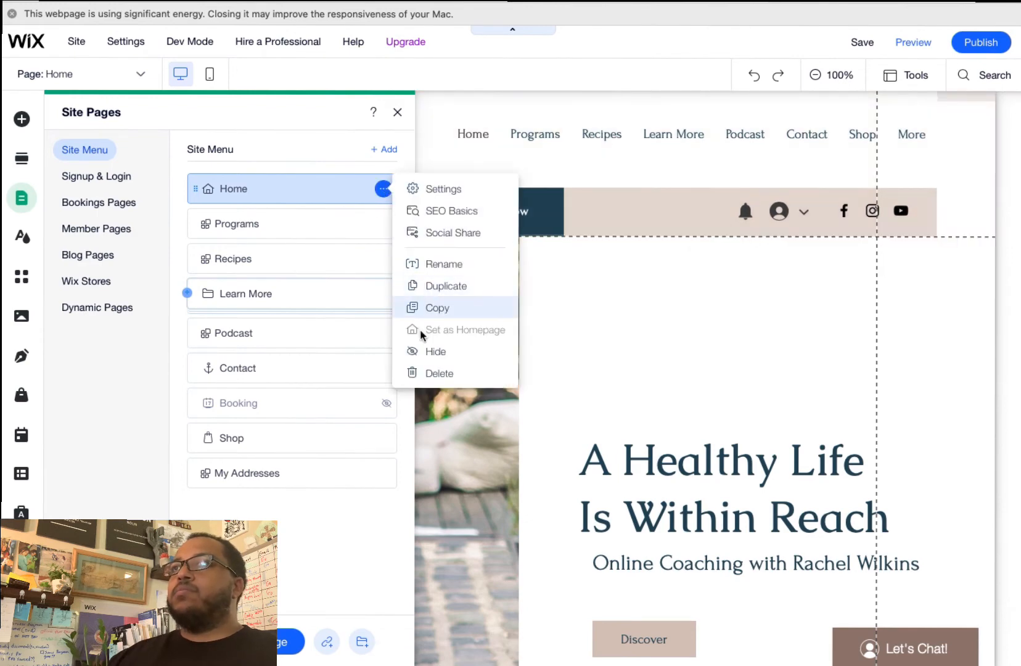
{"action": "left_click", "coordinate": [421, 353]}
{"action": "left_click", "coordinate": [464, 141]}
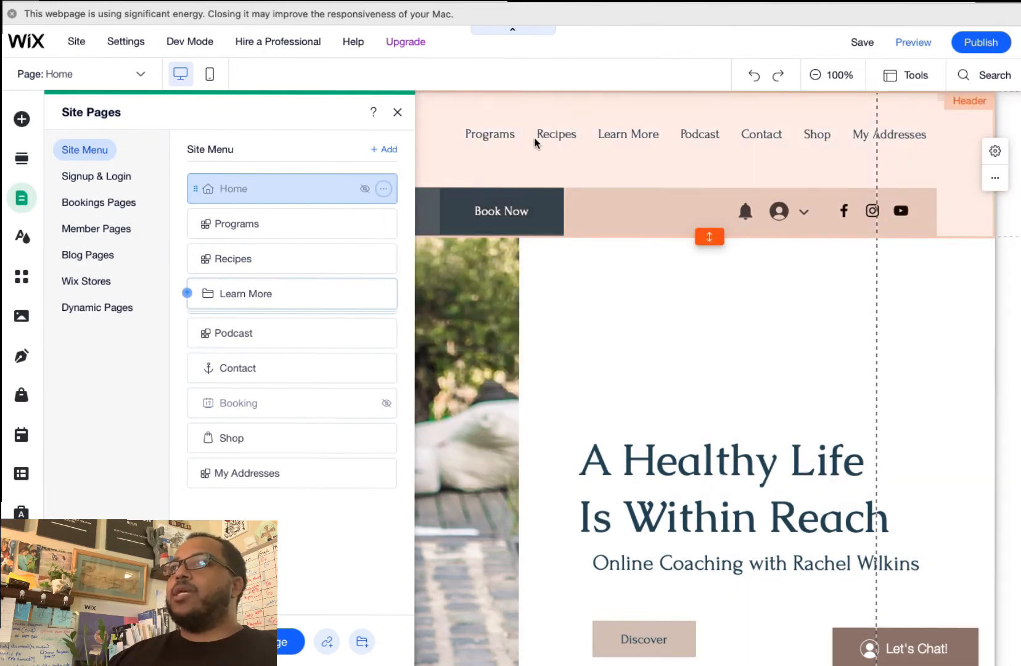
{"action": "left_click", "coordinate": [383, 189]}
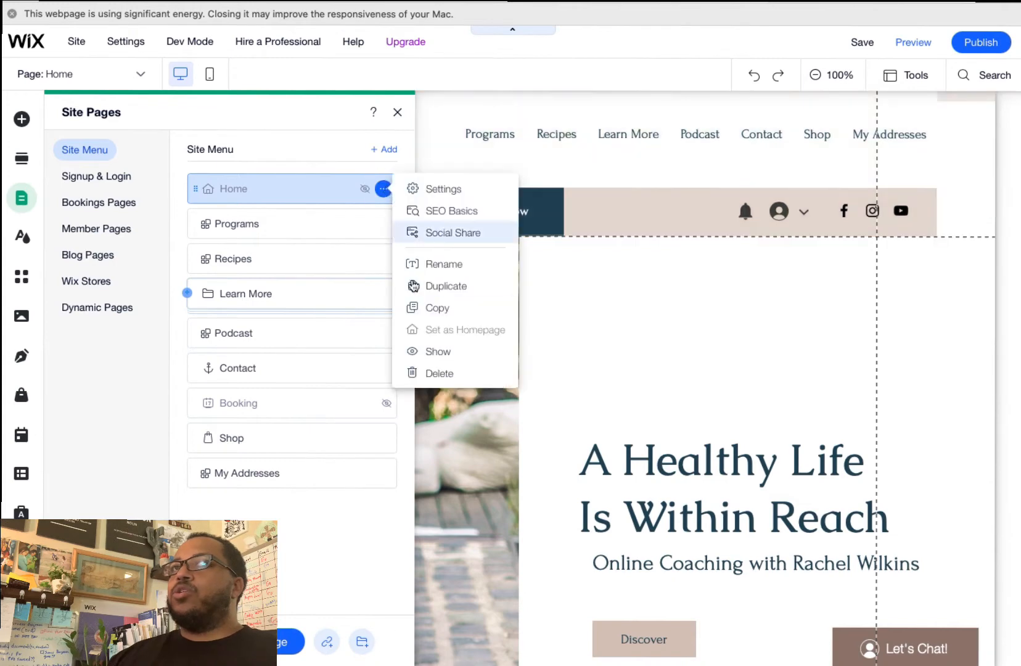
{"action": "left_click", "coordinate": [430, 357]}
{"action": "left_click", "coordinate": [478, 177]}
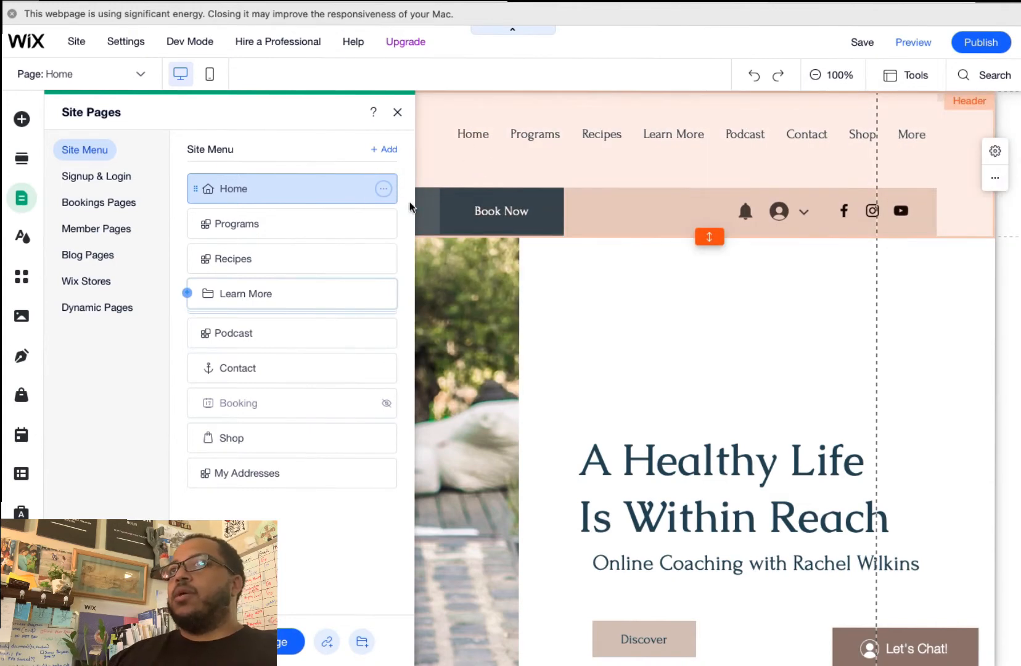
Step: Close the page management and give the header menu the themed horizontal design with a line above each item
{"action": "left_click", "coordinate": [409, 201]}
{"action": "left_click", "coordinate": [397, 114]}
{"action": "left_click", "coordinate": [482, 153]}
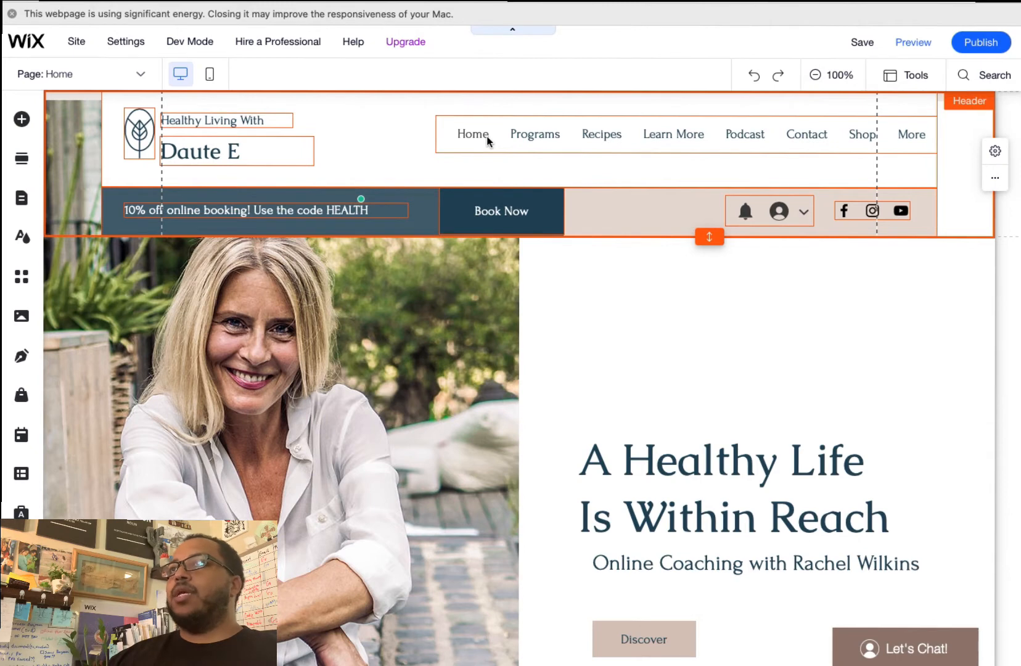
{"action": "left_click", "coordinate": [487, 141]}
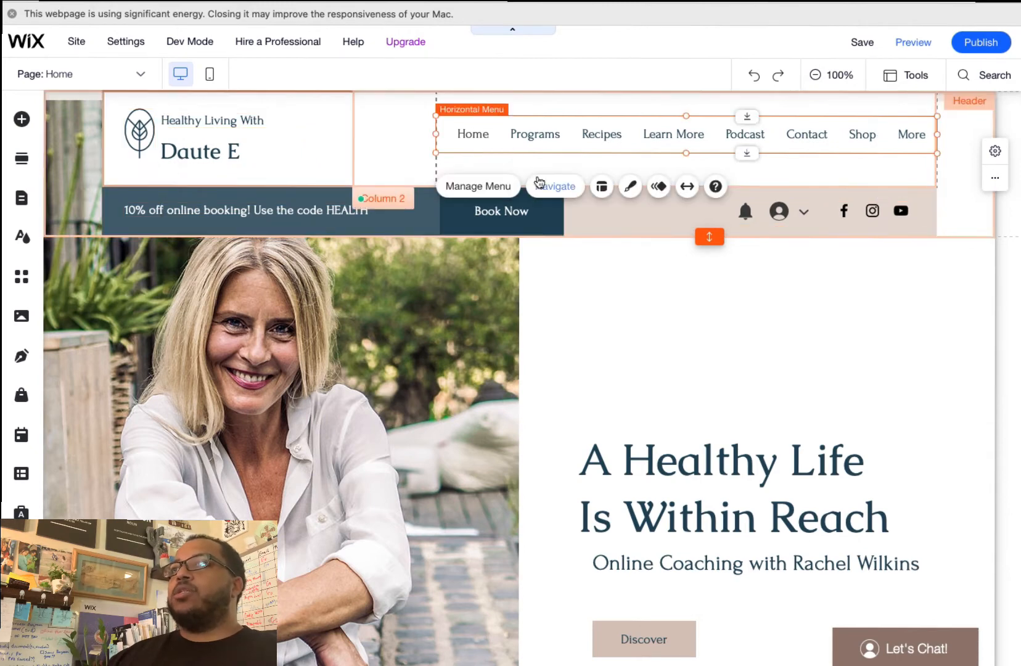
{"action": "left_click", "coordinate": [628, 192]}
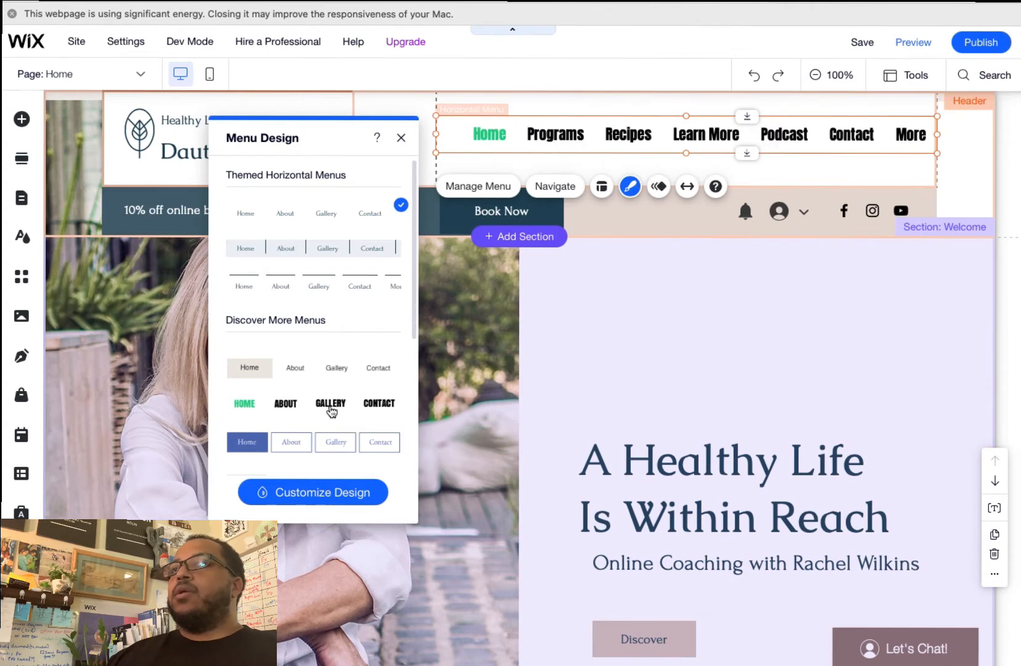
{"action": "scroll", "coordinate": [331, 412], "scroll_direction": "down", "scroll_amount": 2}
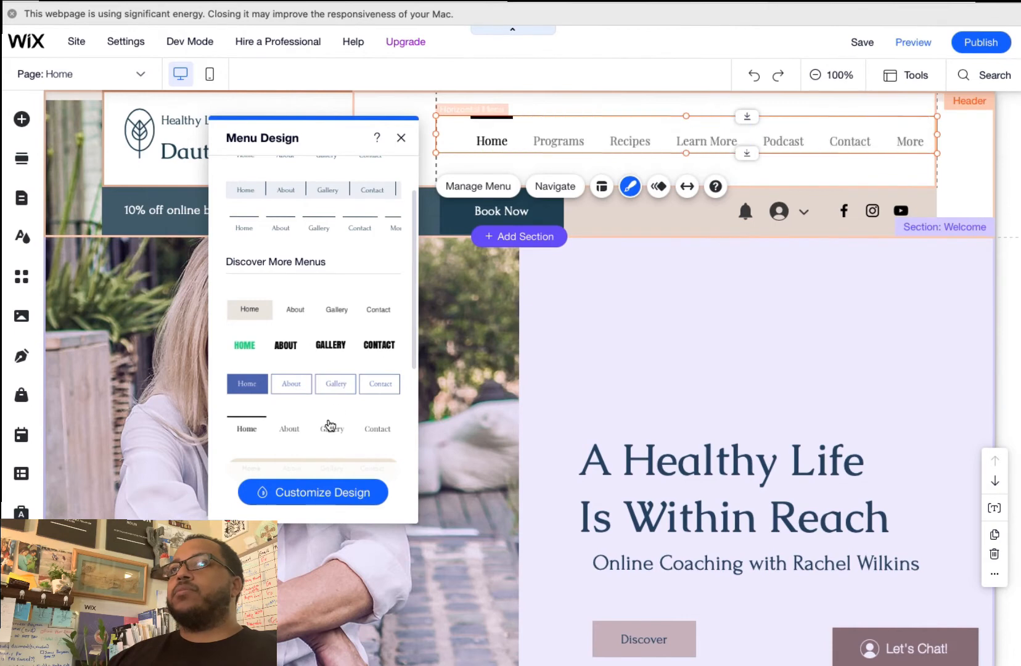
{"action": "left_click", "coordinate": [330, 232]}
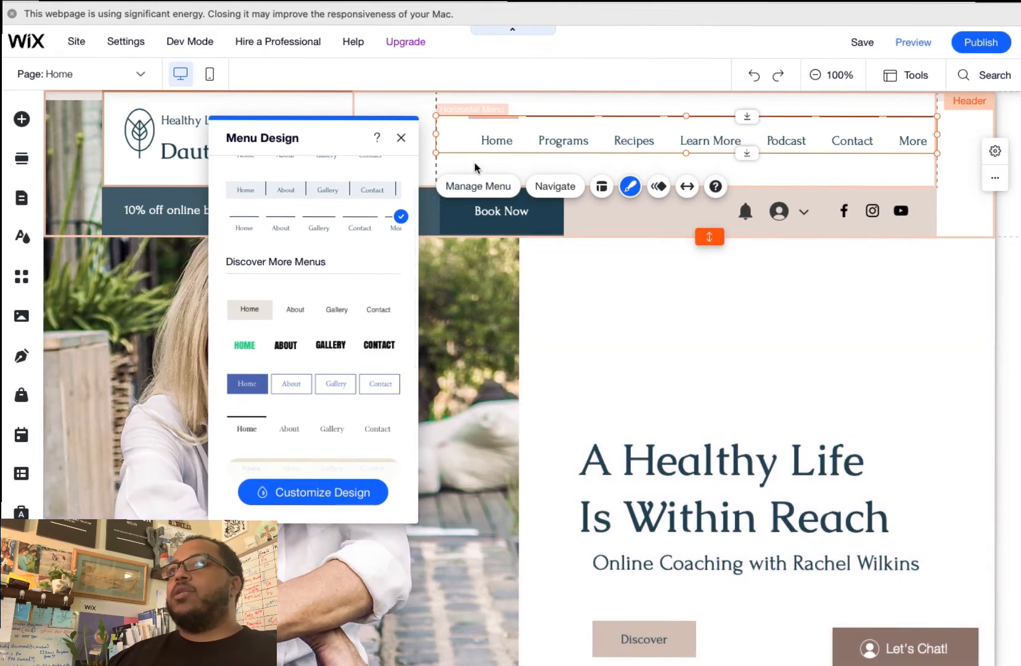
{"action": "left_click", "coordinate": [398, 142]}
{"action": "left_click", "coordinate": [406, 137]}
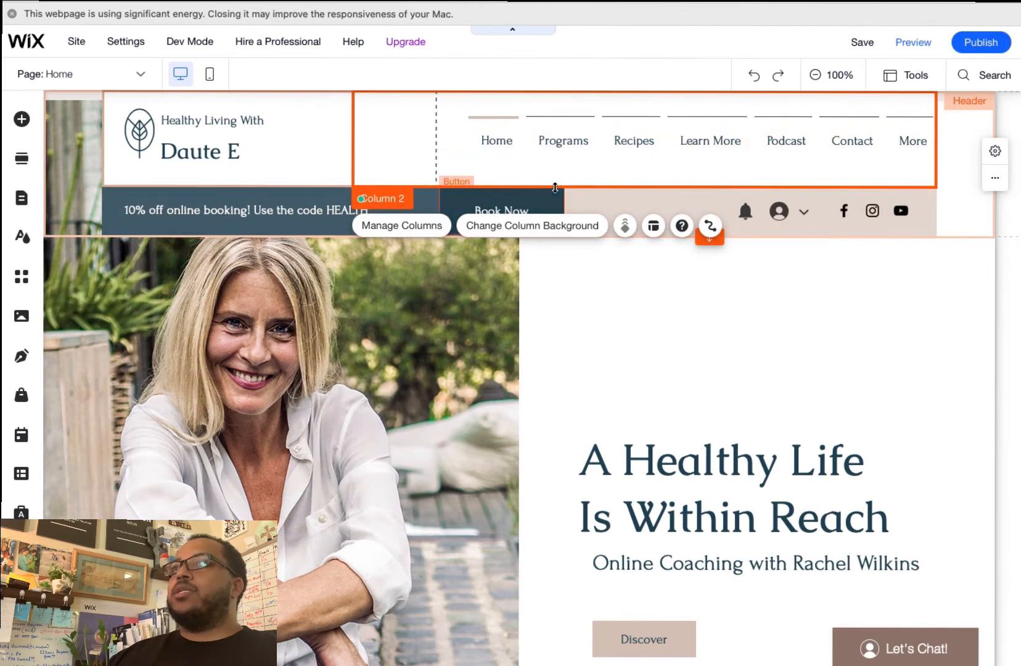
Step: Customize the header menu's regular text design, trying the Helvetica Light font before setting it to Lato Light
{"action": "left_click", "coordinate": [558, 142]}
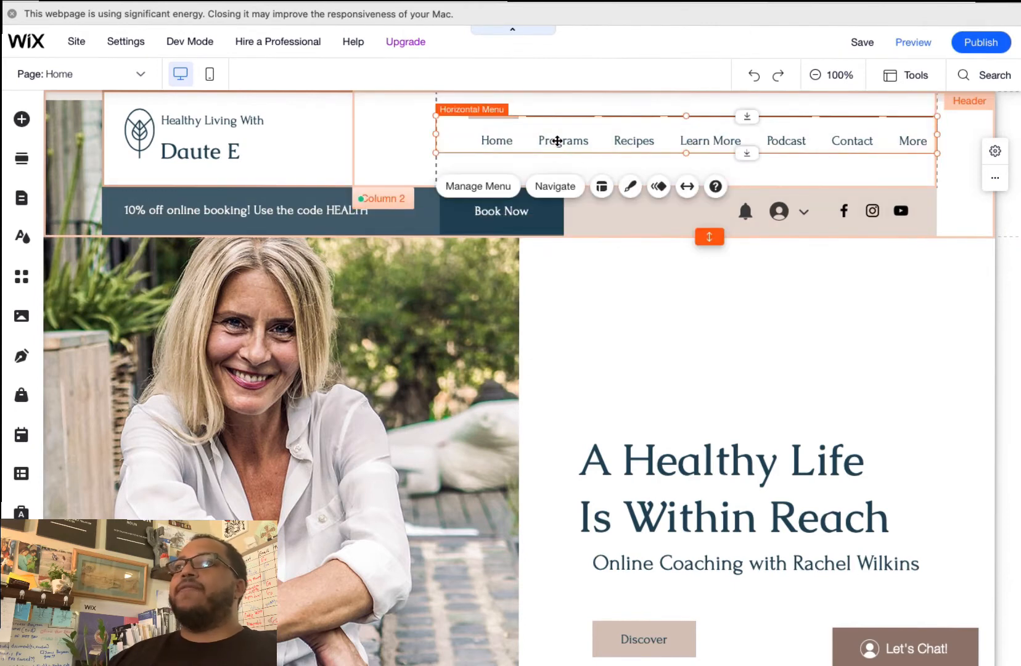
{"action": "left_click", "coordinate": [630, 187]}
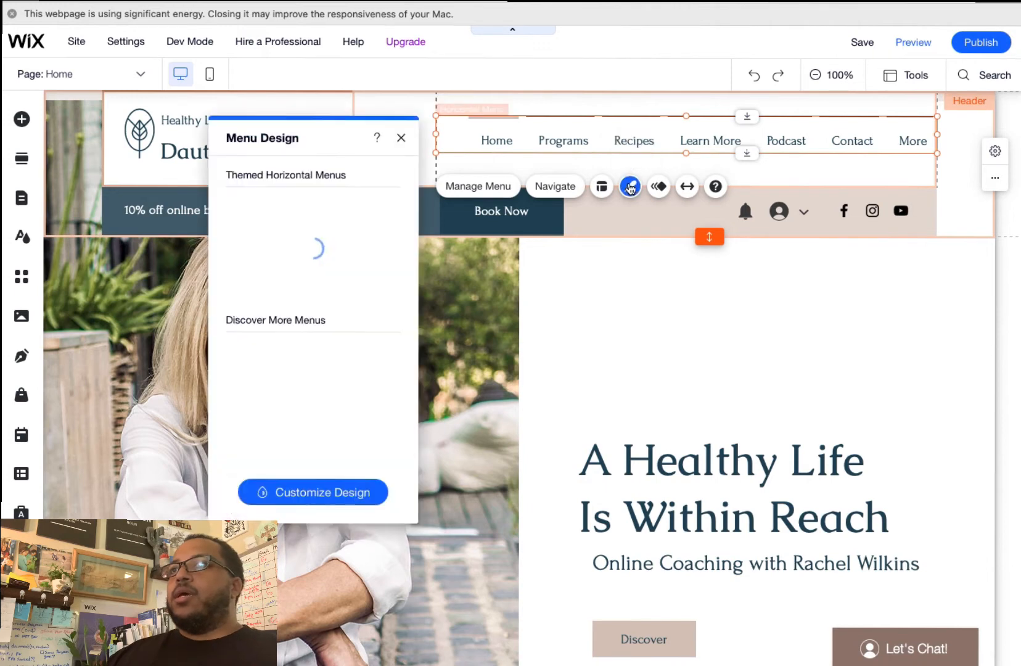
{"action": "left_click", "coordinate": [304, 494]}
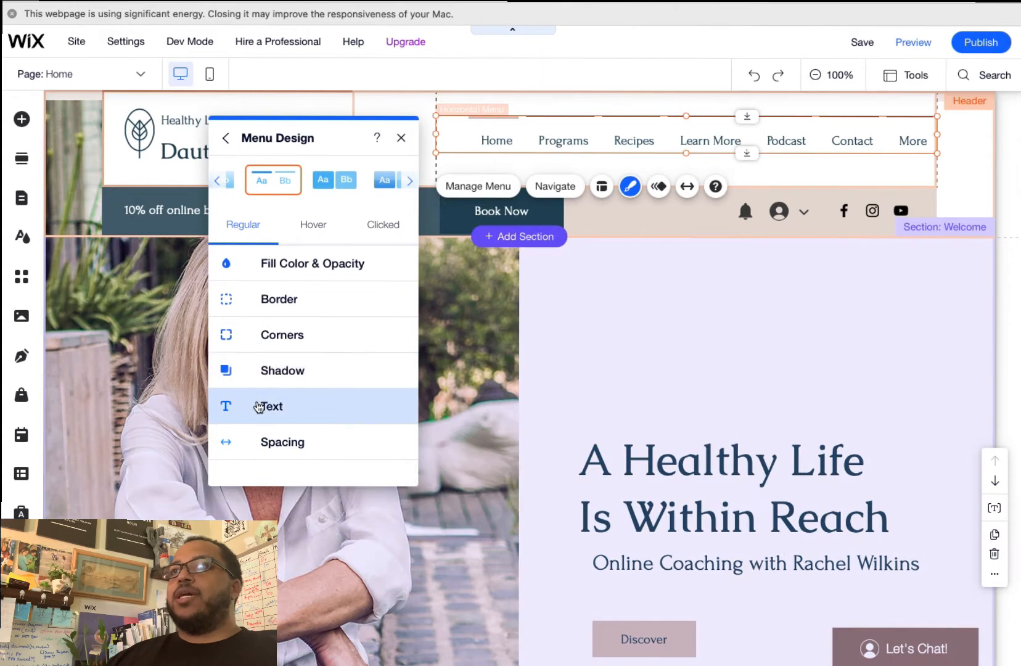
{"action": "left_click", "coordinate": [259, 404]}
{"action": "scroll", "coordinate": [383, 362], "scroll_direction": "down", "scroll_amount": 2}
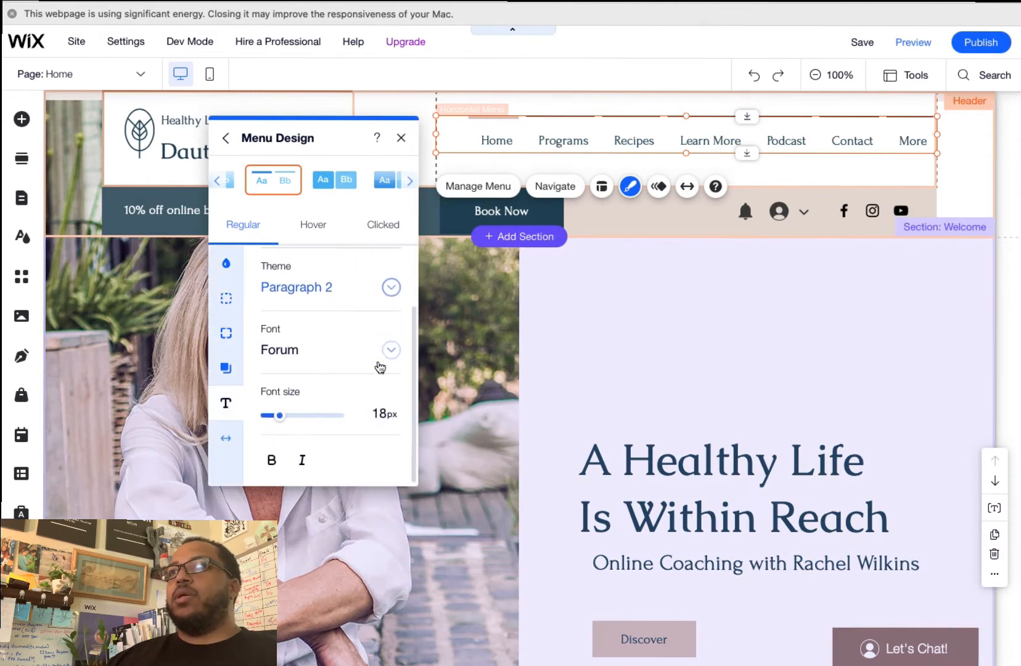
{"action": "left_click", "coordinate": [392, 352]}
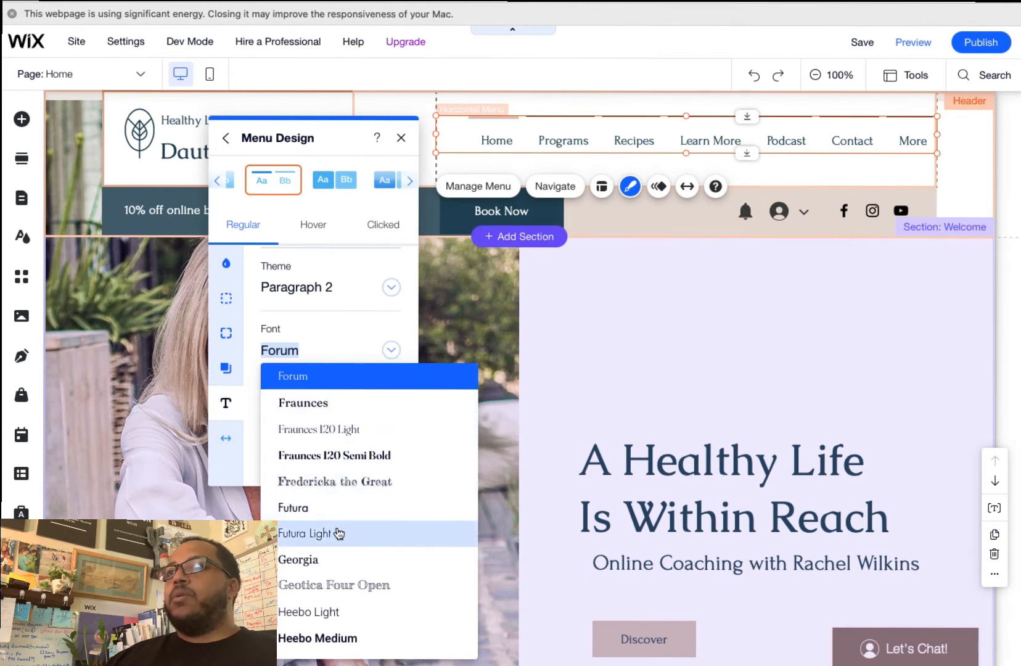
{"action": "scroll", "coordinate": [338, 590], "scroll_direction": "down", "scroll_amount": 2}
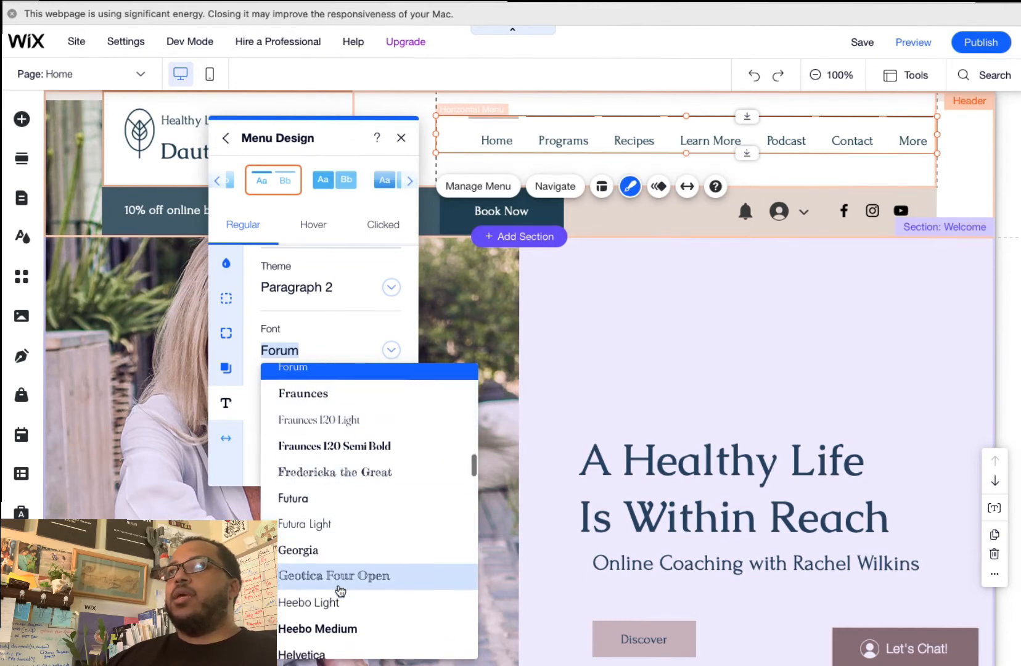
{"action": "scroll", "coordinate": [340, 585], "scroll_direction": "down", "scroll_amount": 3}
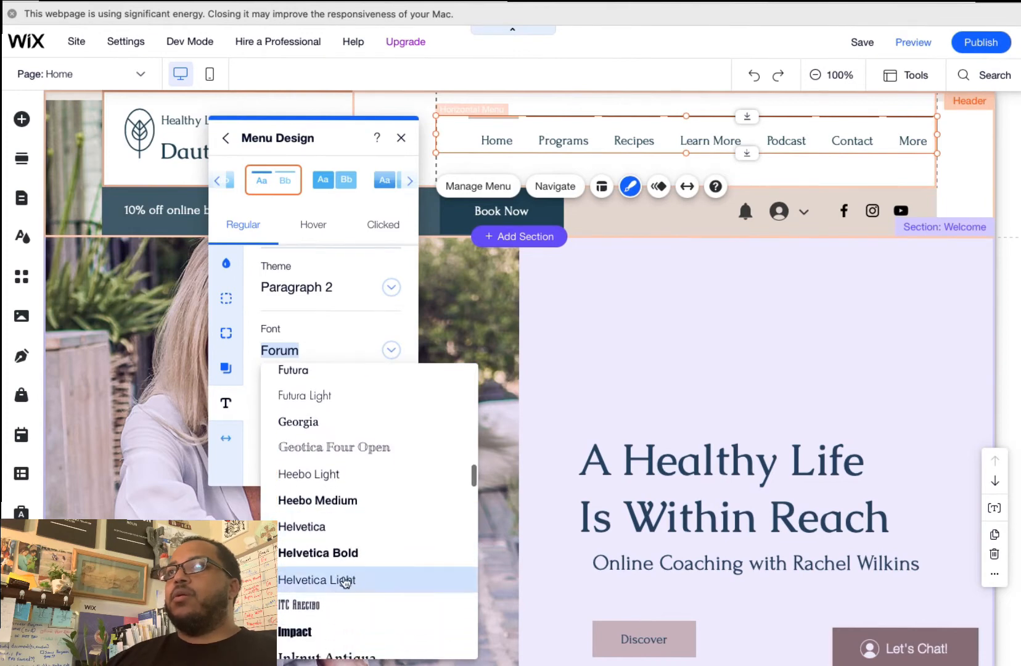
{"action": "left_click", "coordinate": [347, 581]}
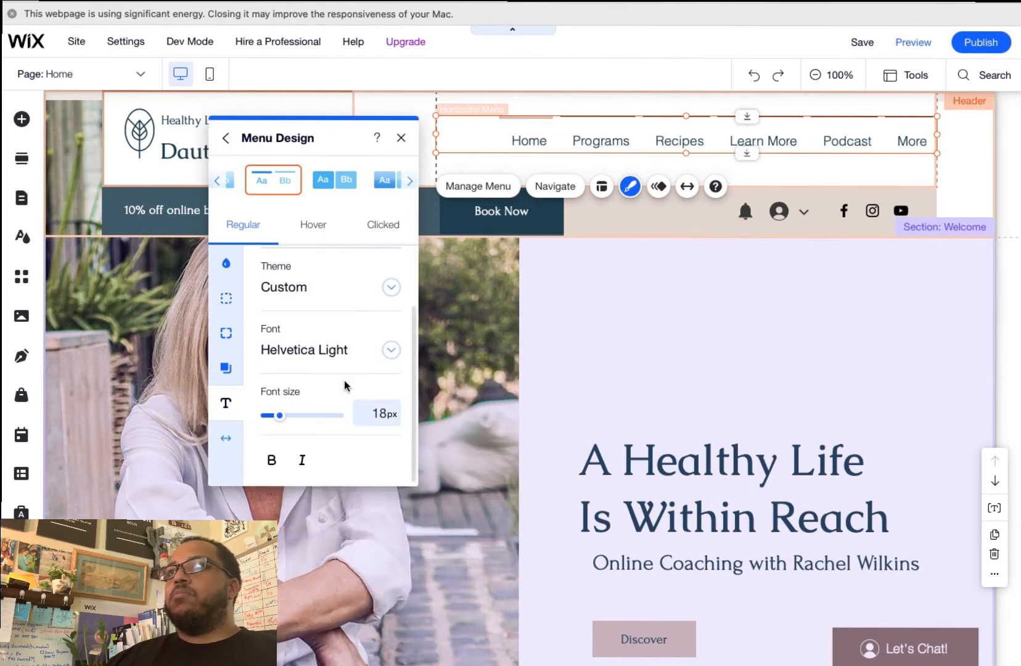
{"action": "left_click", "coordinate": [347, 350]}
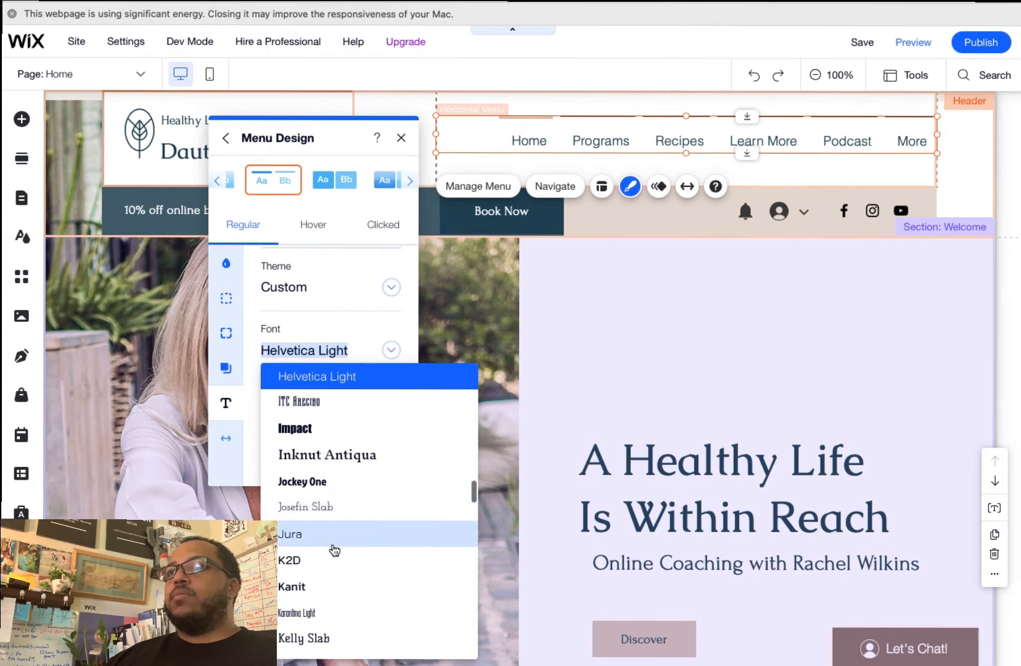
{"action": "scroll", "coordinate": [333, 548], "scroll_direction": "down", "scroll_amount": 6}
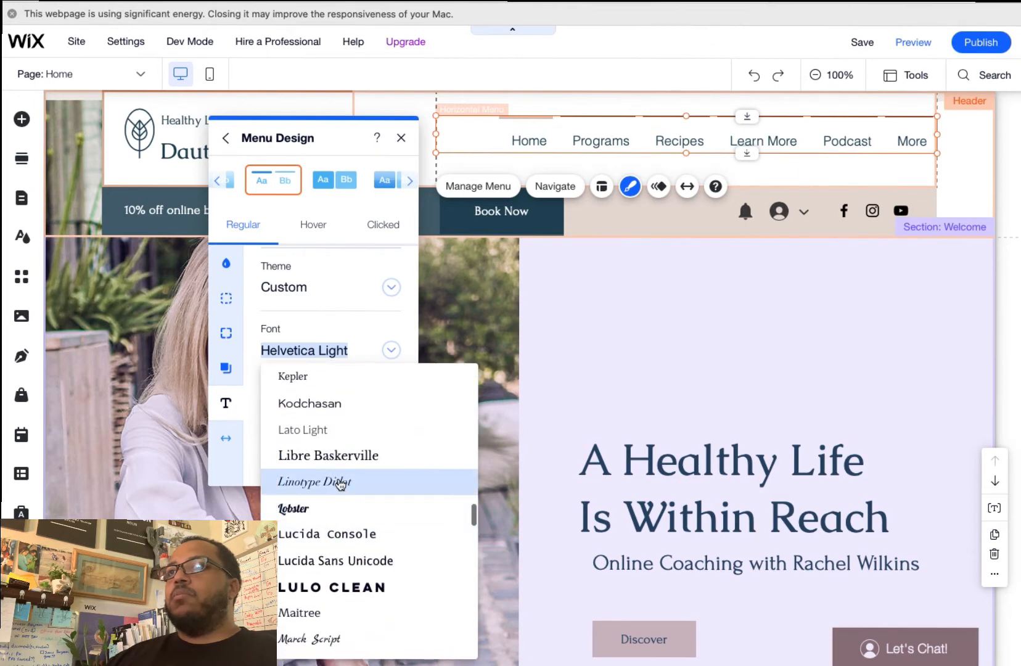
{"action": "left_click", "coordinate": [337, 429]}
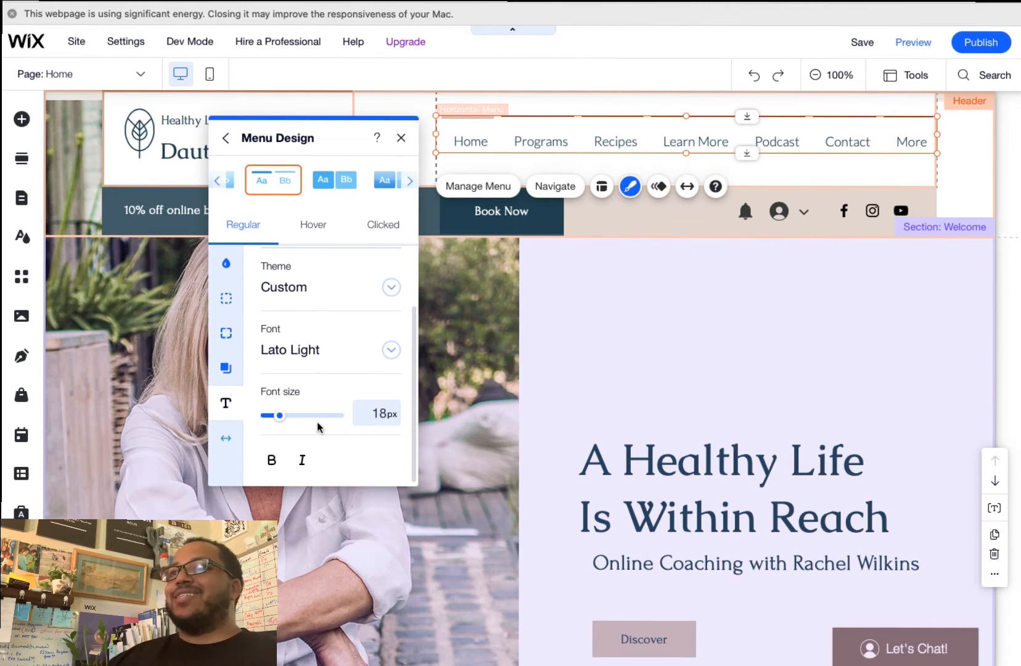
Step: Set the header menu's regular font size to 14 px, trying 15 px and 23 px first
{"action": "left_click", "coordinate": [380, 414]}
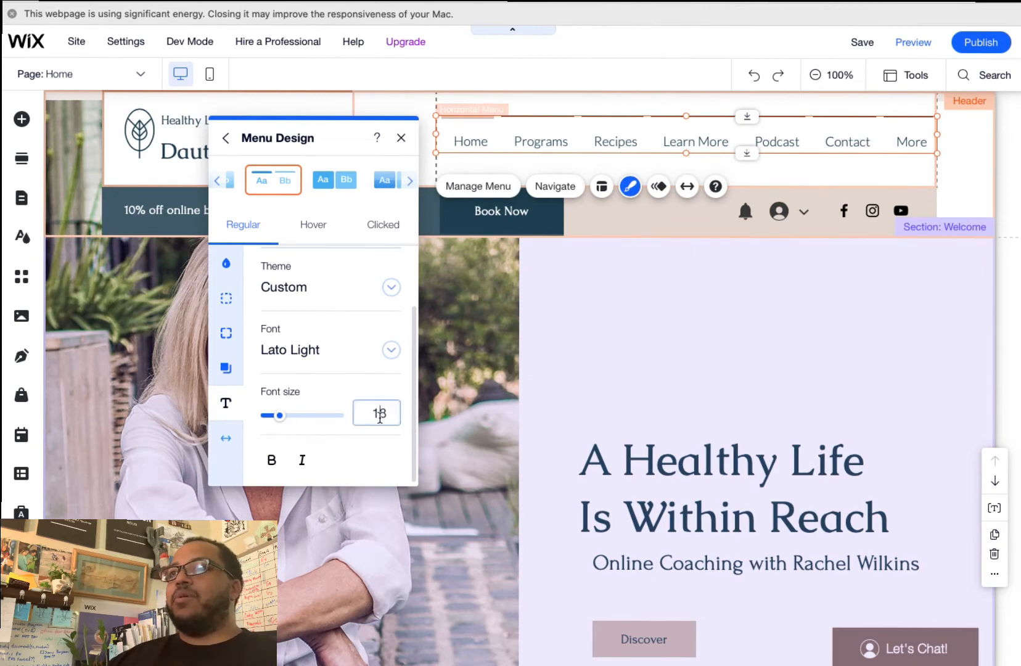
{"action": "double_click", "coordinate": [380, 415]}
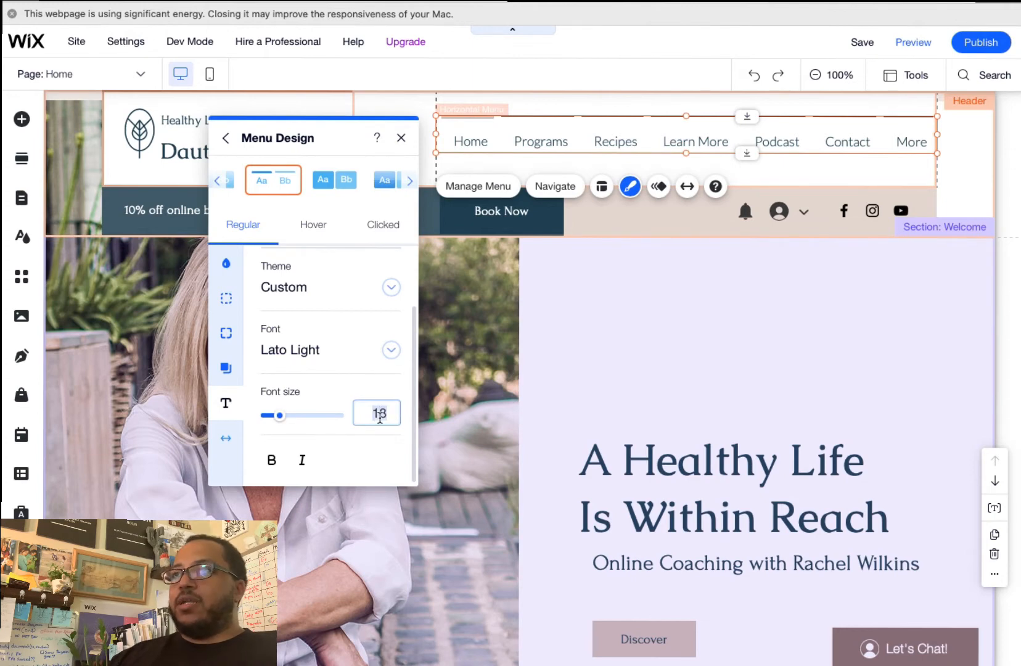
{"action": "left_click_drag", "start_coordinate": [281, 417], "coordinate": [274, 422]}
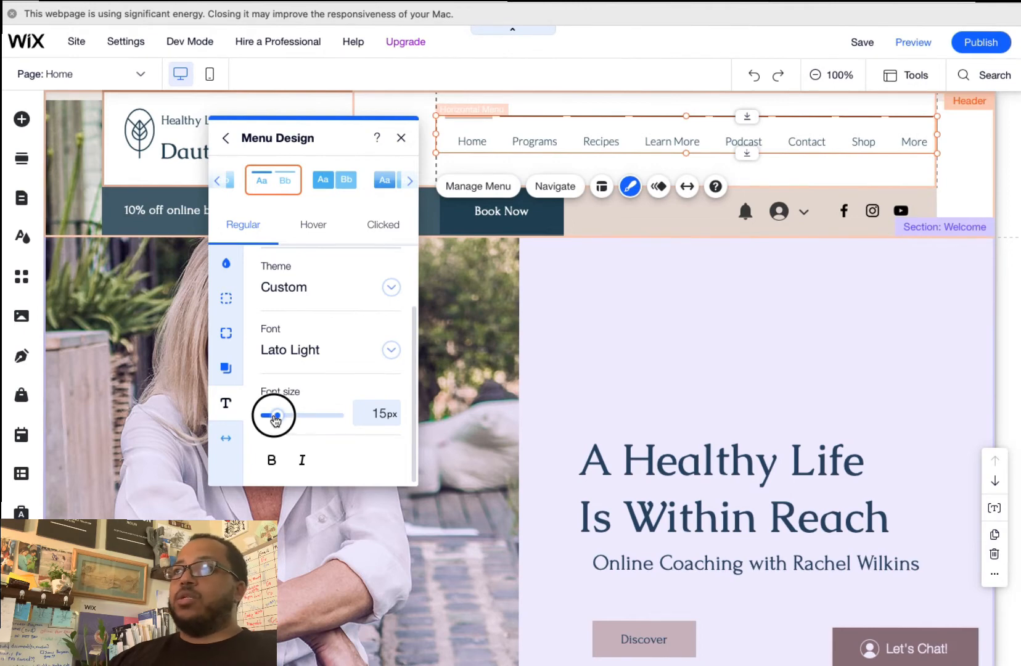
{"action": "left_click_drag", "start_coordinate": [275, 421], "coordinate": [282, 422]}
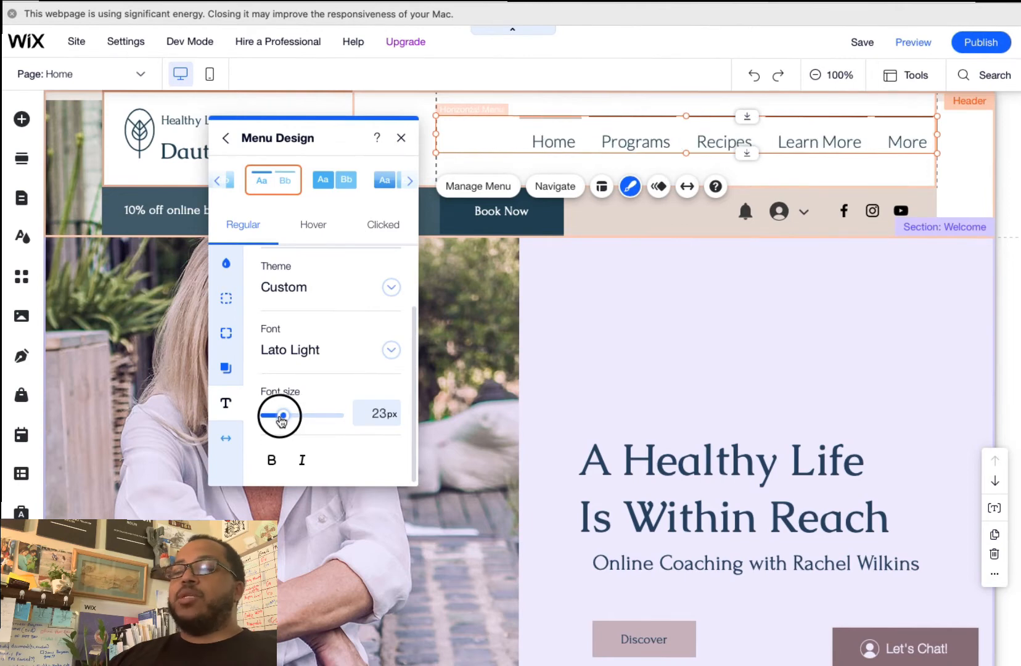
{"action": "left_click_drag", "start_coordinate": [281, 421], "coordinate": [282, 422]}
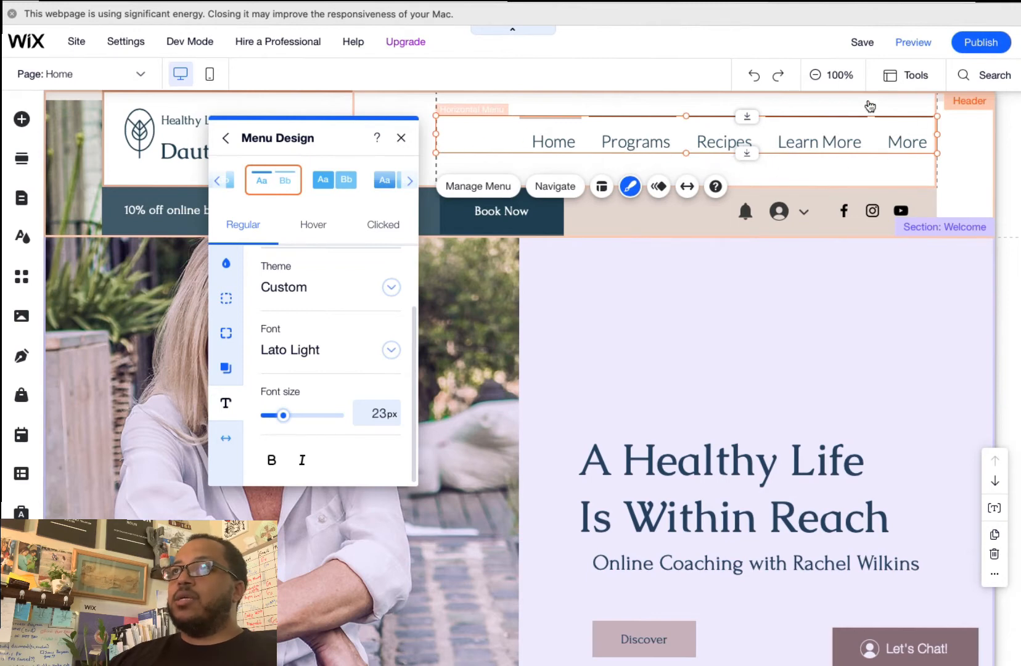
{"action": "left_click", "coordinate": [440, 138]}
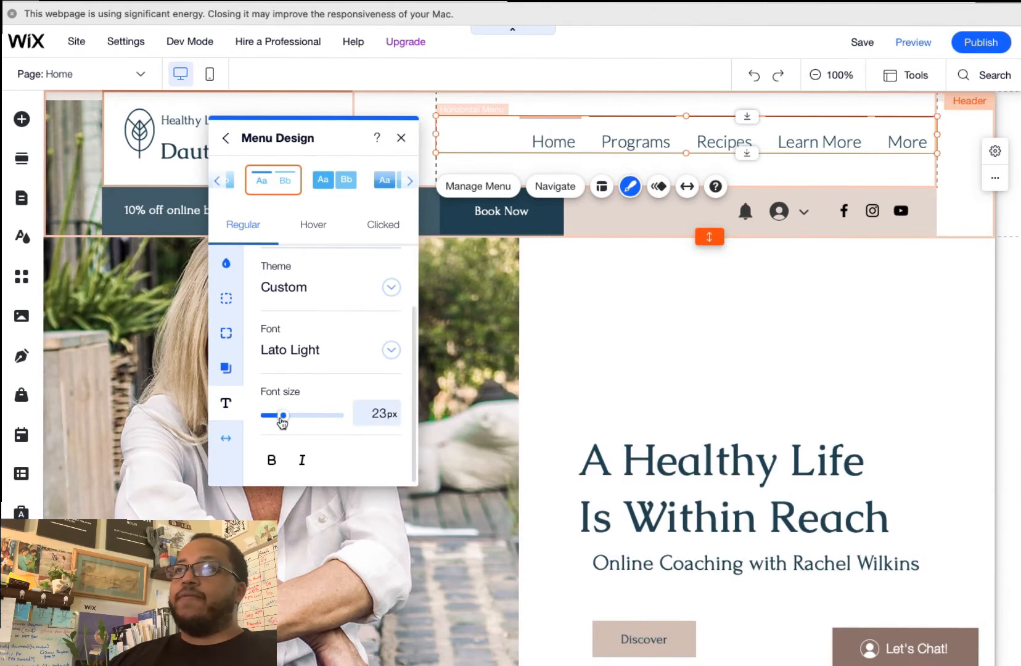
{"action": "left_click_drag", "start_coordinate": [282, 417], "coordinate": [275, 421]}
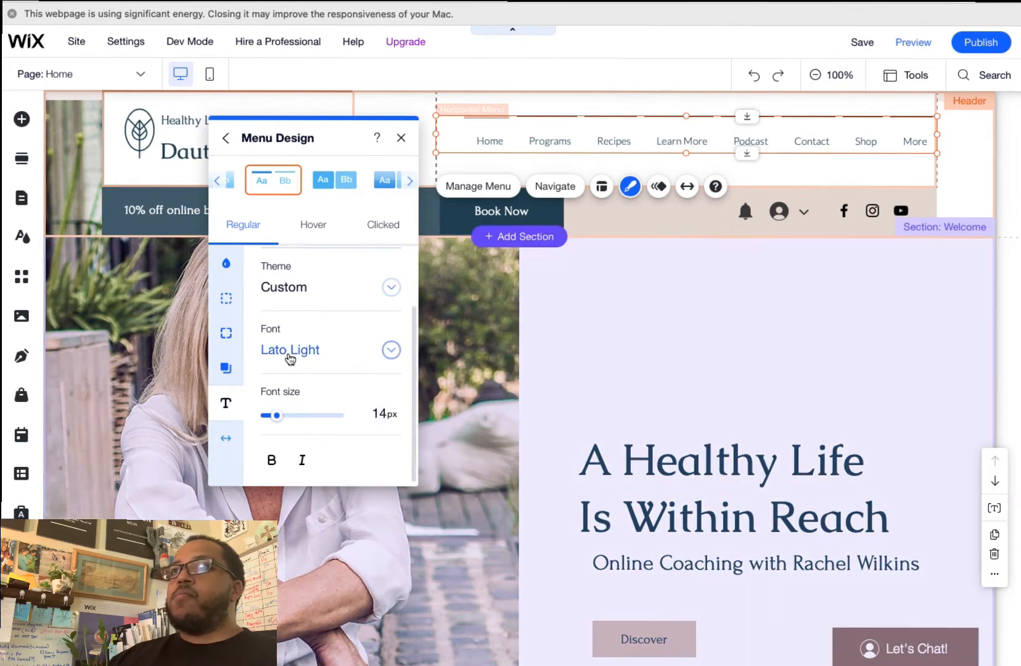
Step: Set the header menu's hover text color to the saved dark red #8B0000
{"action": "left_click", "coordinate": [328, 227]}
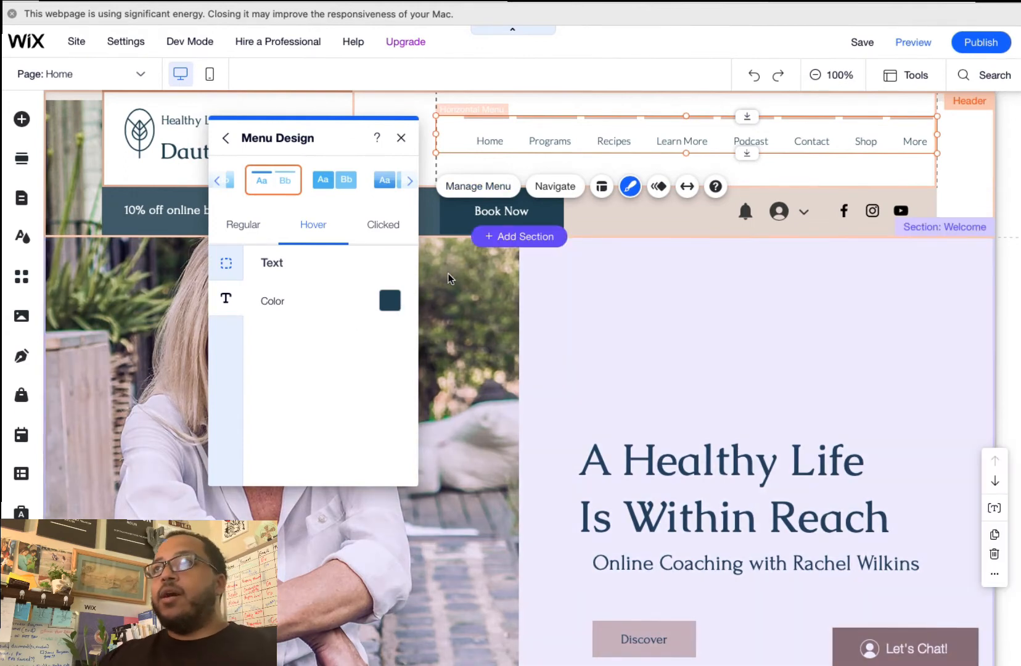
{"action": "left_click", "coordinate": [391, 301]}
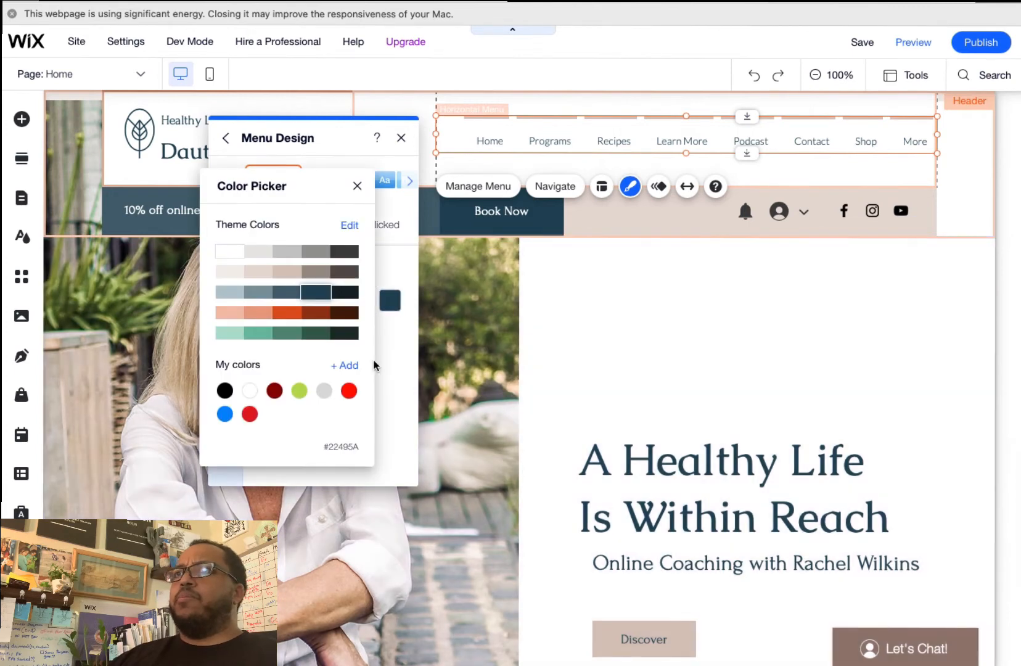
{"action": "left_click", "coordinate": [275, 392]}
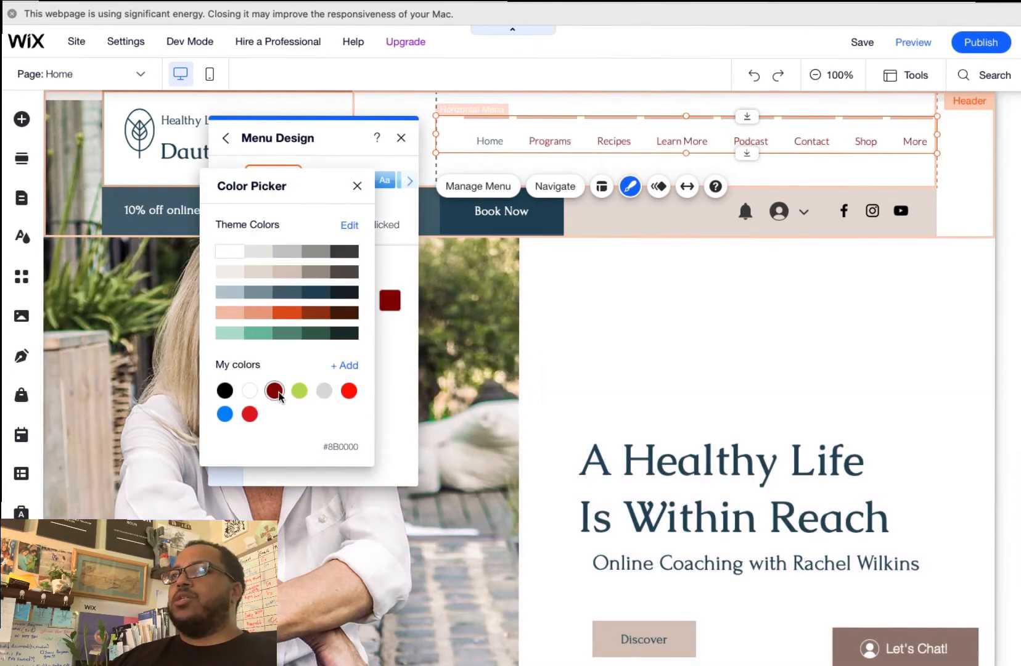
{"action": "left_click", "coordinate": [401, 346]}
Step: Set the header menu's clicked text color to the saved lime green #BADA55
{"action": "left_click", "coordinate": [382, 226]}
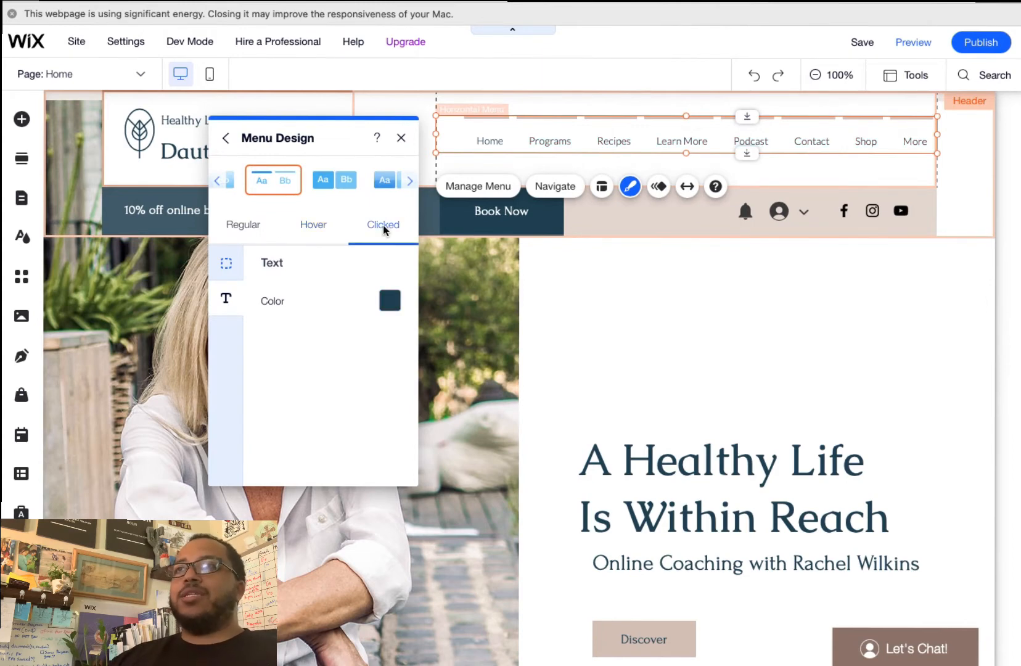
{"action": "left_click", "coordinate": [231, 228]}
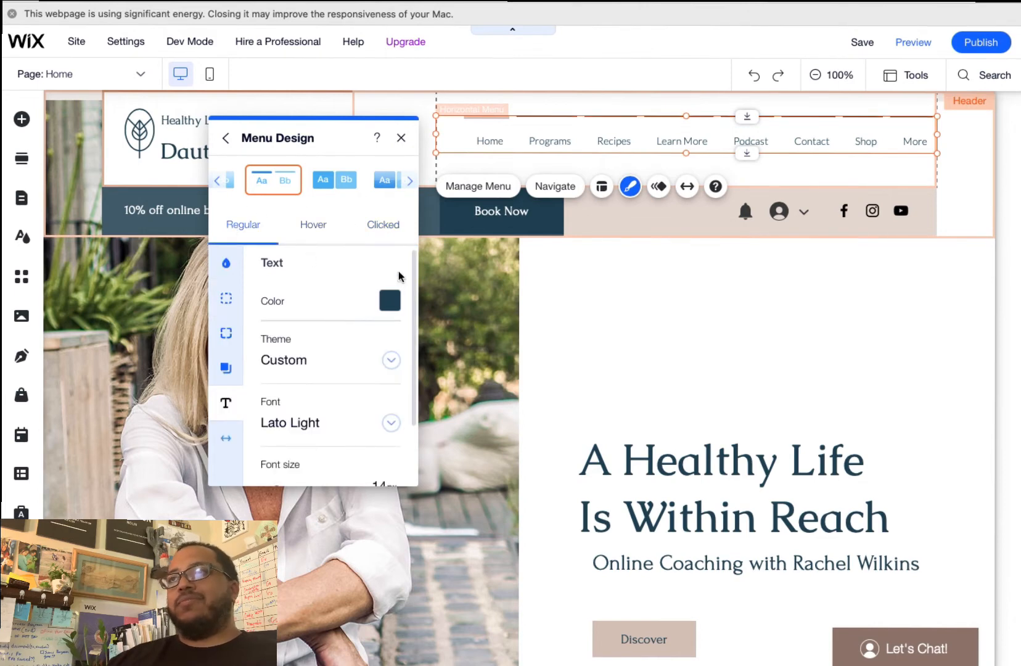
{"action": "left_click", "coordinate": [382, 225]}
{"action": "left_click", "coordinate": [380, 297]}
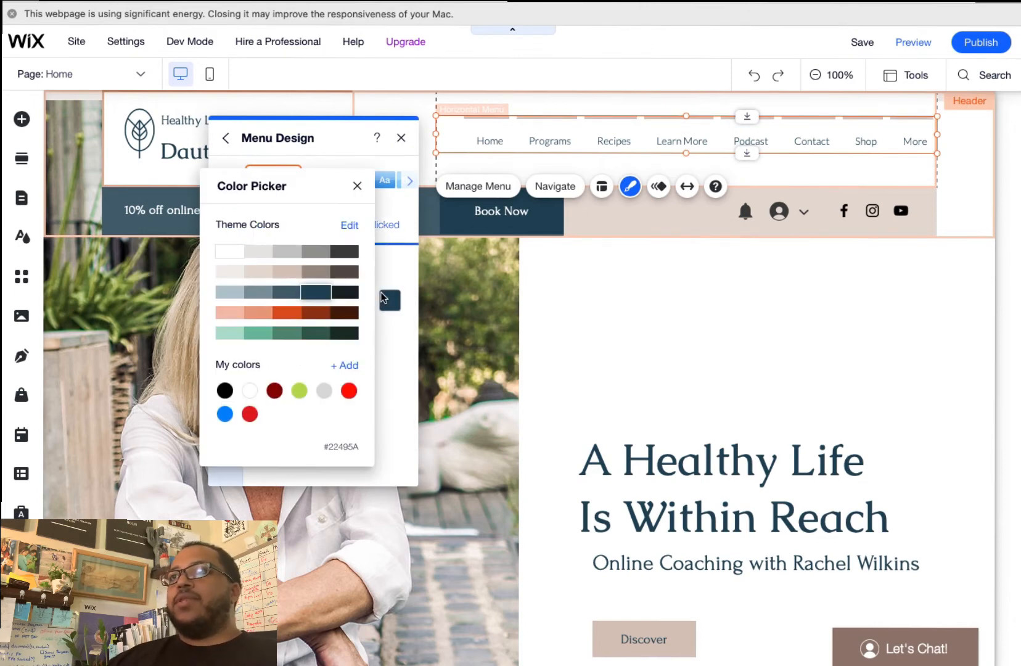
{"action": "left_click", "coordinate": [299, 390]}
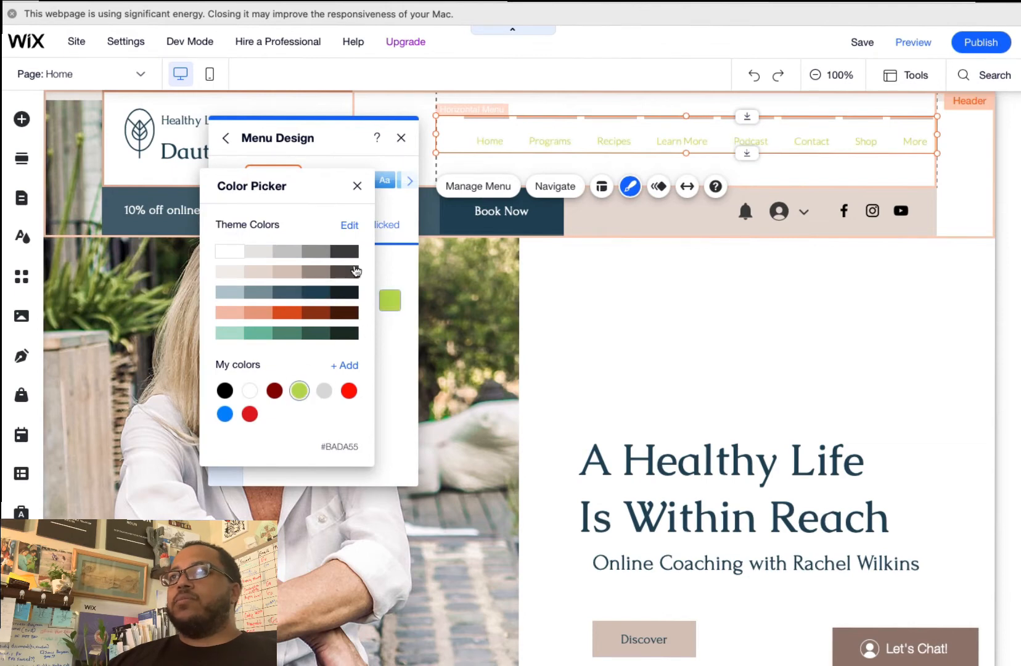
{"action": "left_click", "coordinate": [357, 185]}
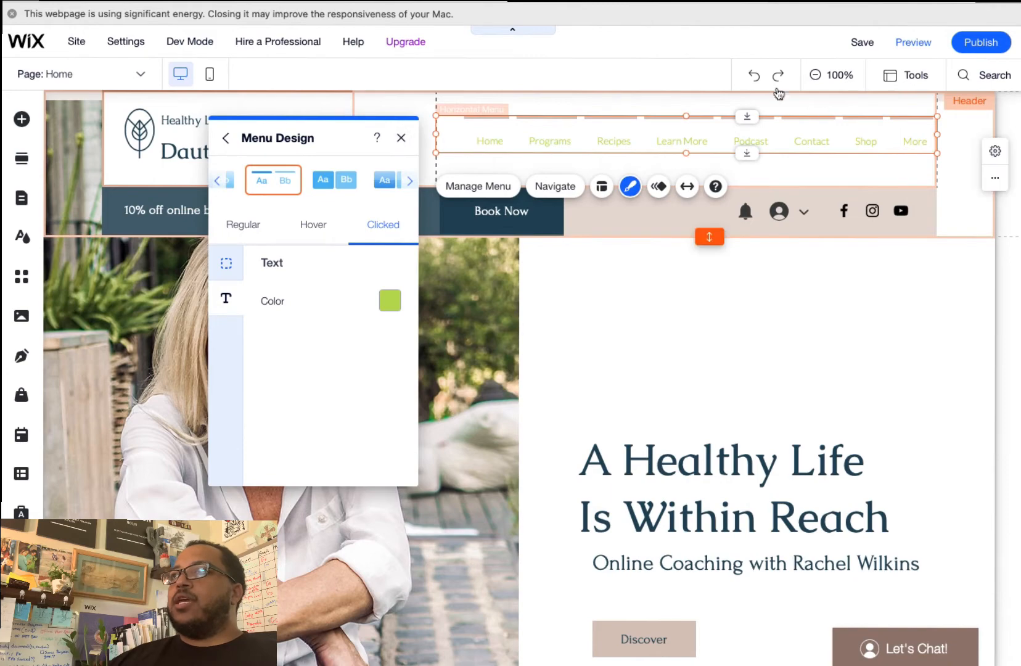
Step: Save the site, dismiss the save dialog and close the menu design settings
{"action": "mouse_move", "coordinate": [854, 52]}
{"action": "key", "text": "super+s"}
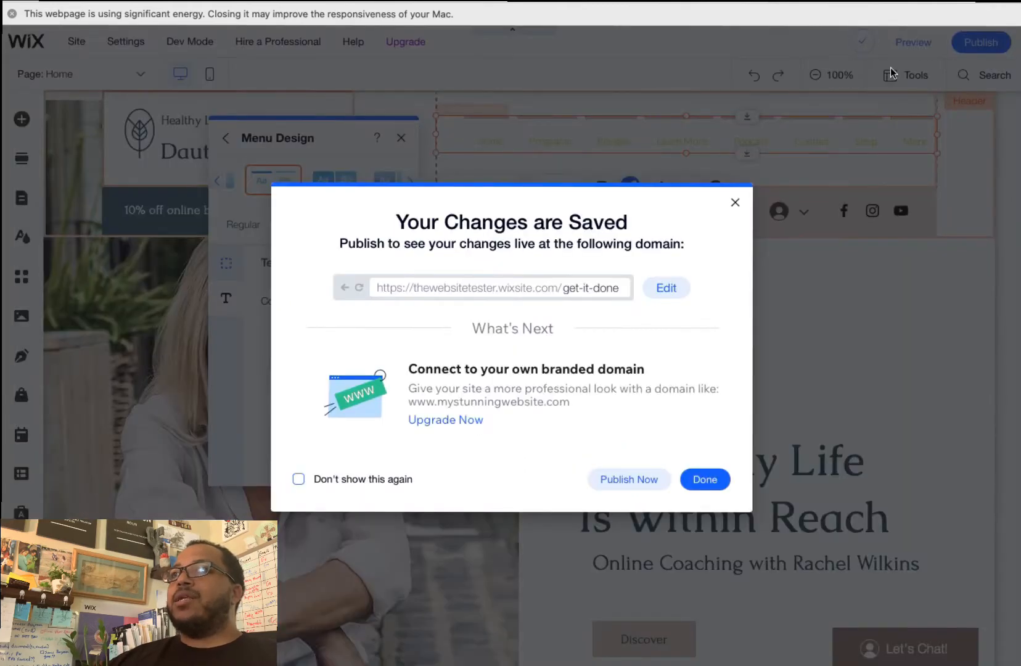
{"action": "left_click", "coordinate": [735, 203]}
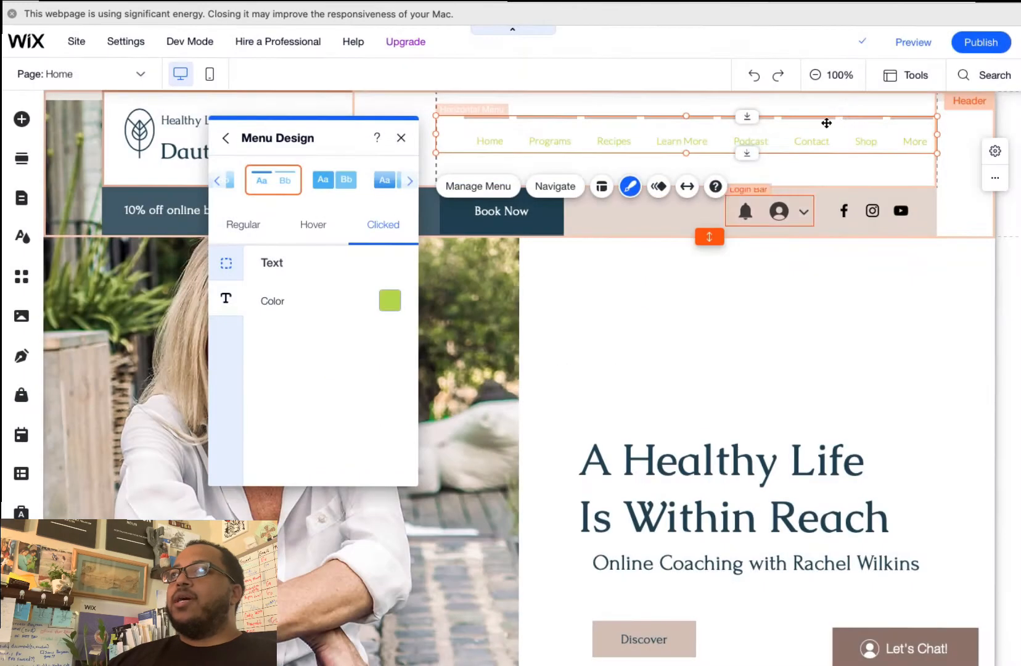
{"action": "left_click", "coordinate": [401, 141]}
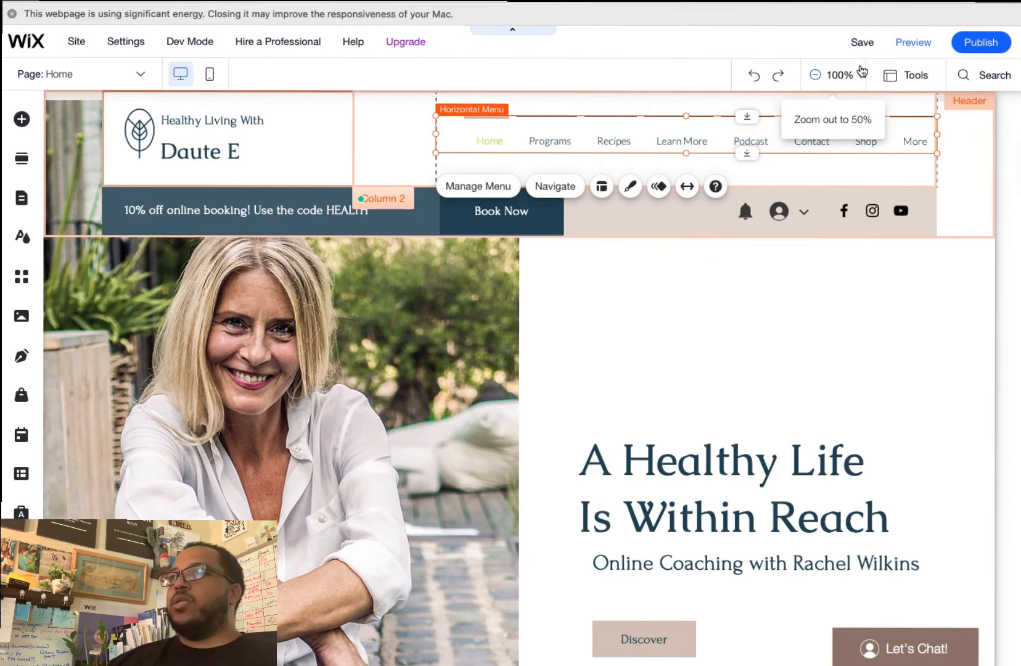
Step: Preview the site and open the Programs page from the header menu to check the hover and clicked text colors
{"action": "left_click", "coordinate": [903, 48]}
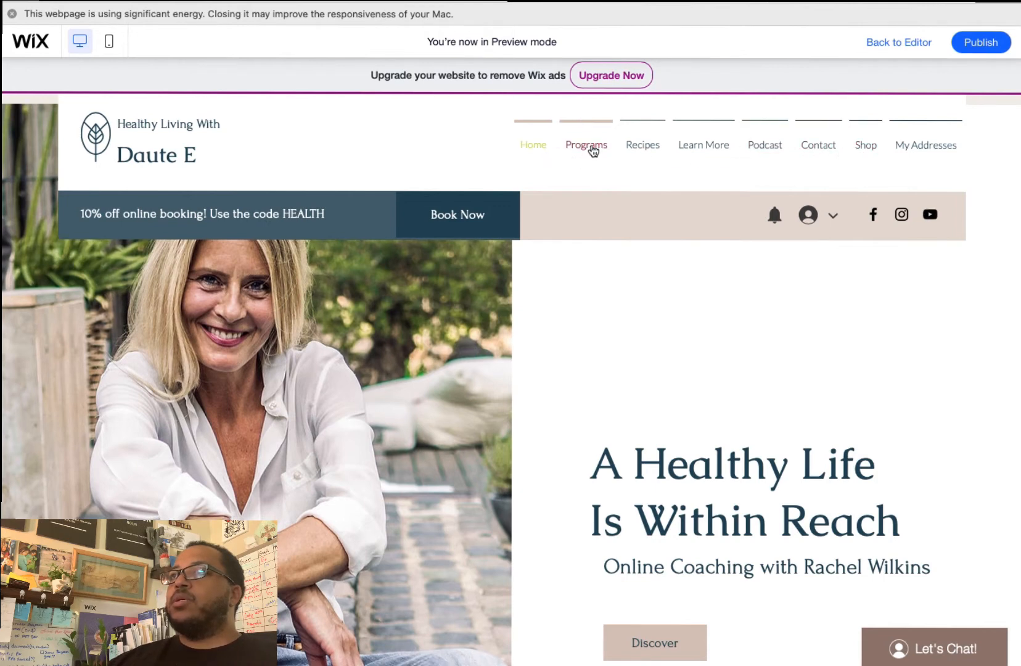
{"action": "left_click", "coordinate": [593, 151]}
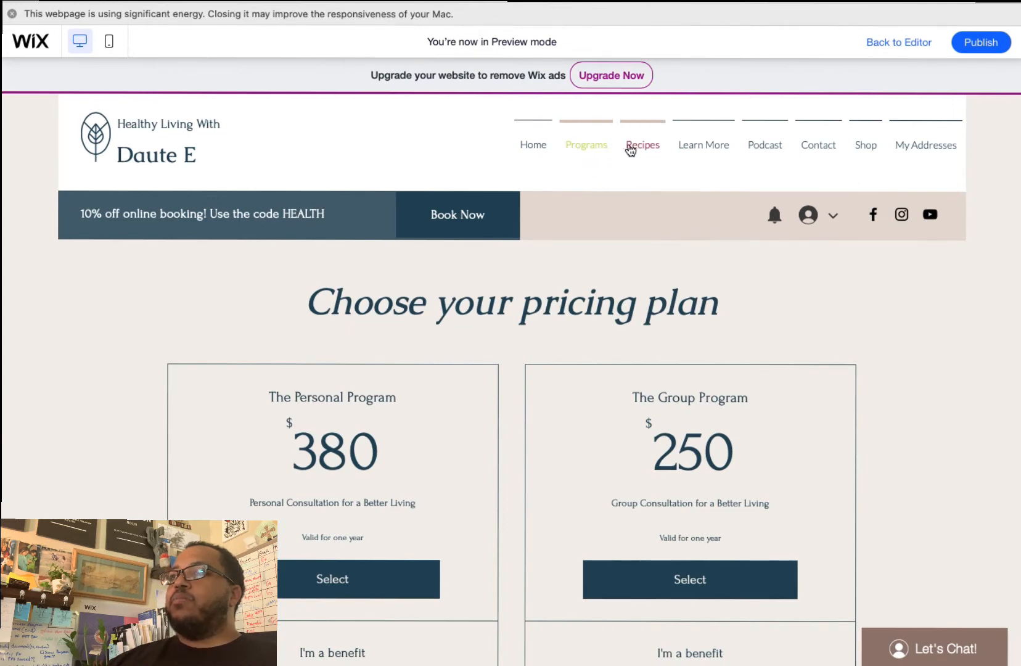
{"action": "mouse_move", "coordinate": [708, 148]}
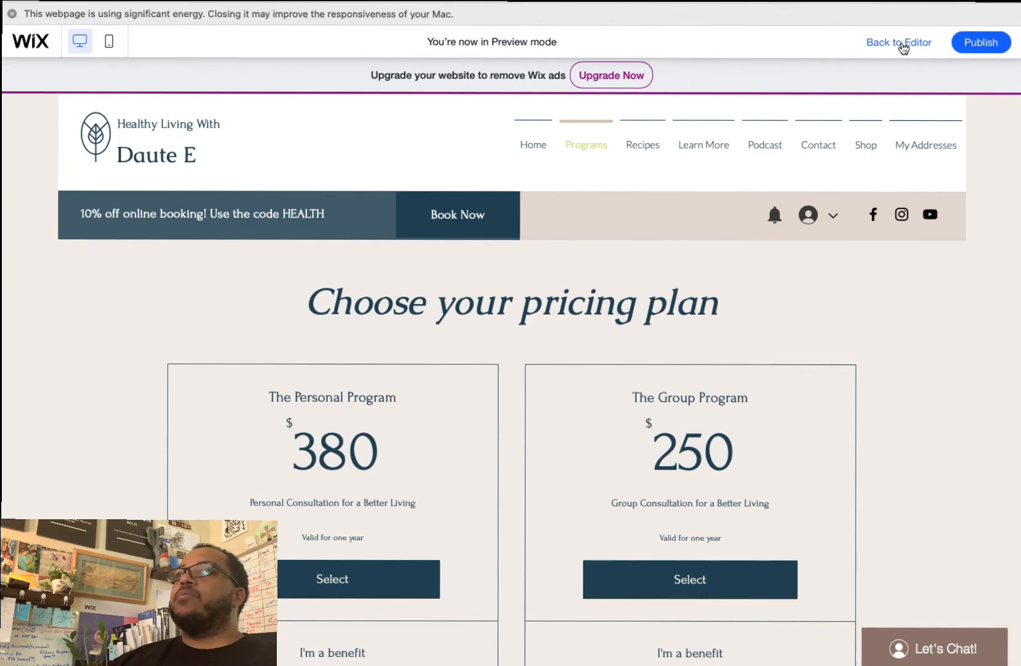
Step: Return from the preview to the editor and switch to the Home page
{"action": "left_click", "coordinate": [903, 44]}
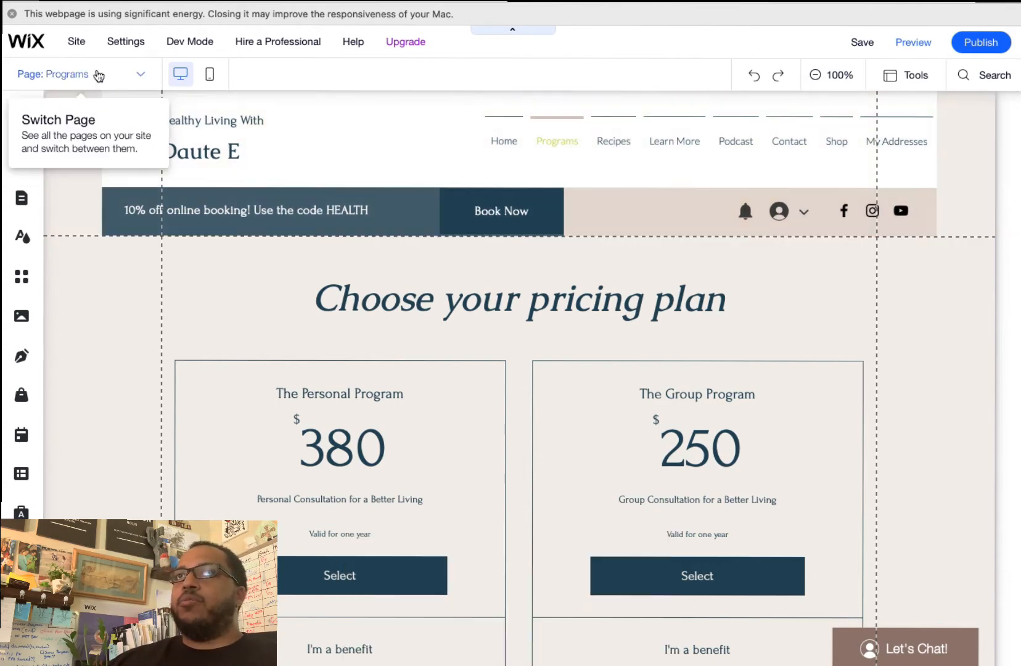
{"action": "left_click", "coordinate": [90, 79]}
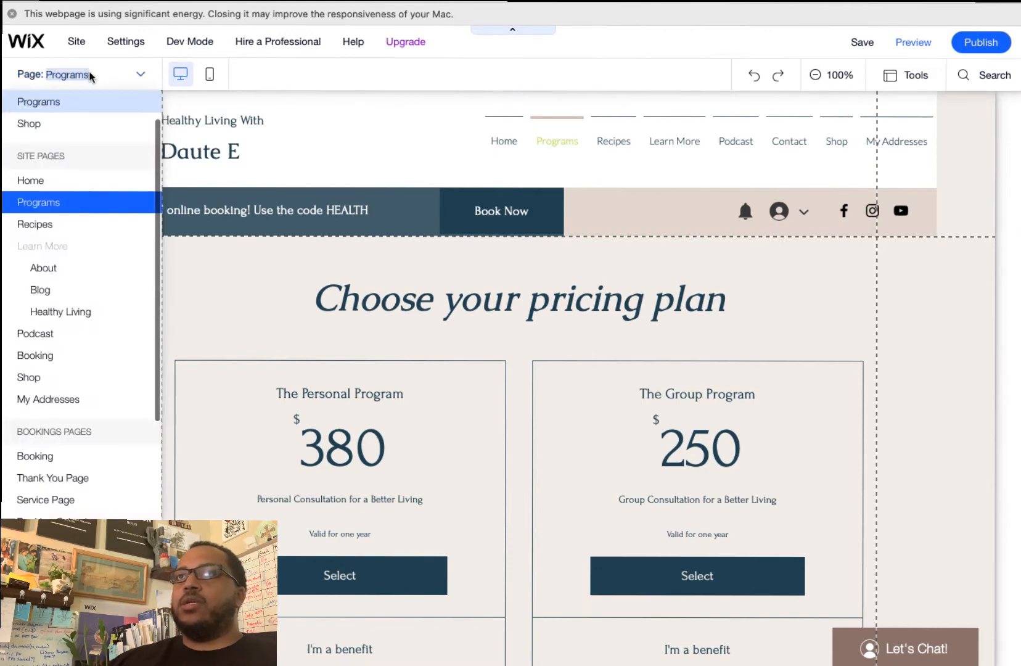
{"action": "left_click", "coordinate": [30, 184]}
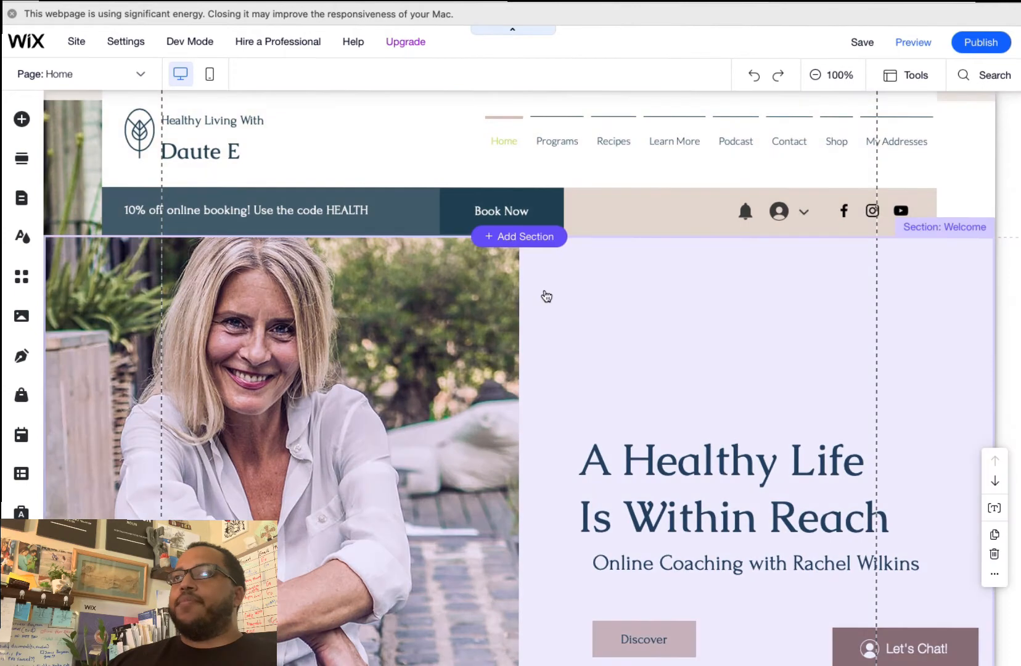
Step: Select the photo in the Home page's About section and start replacing it with another image
{"action": "scroll", "coordinate": [553, 356], "scroll_direction": "down", "scroll_amount": 2}
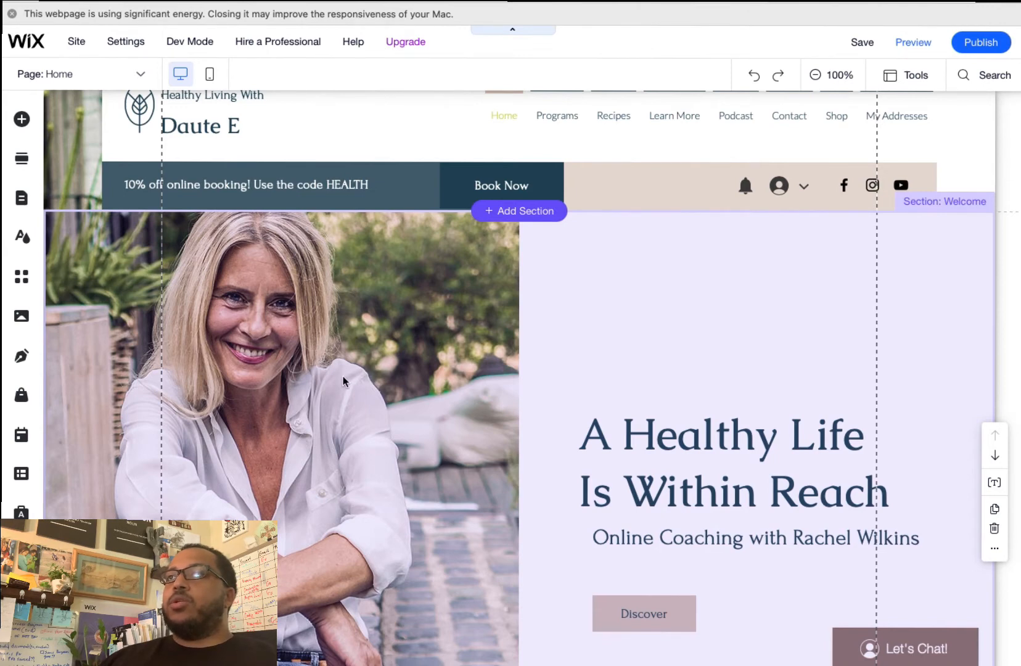
{"action": "left_click", "coordinate": [342, 381]}
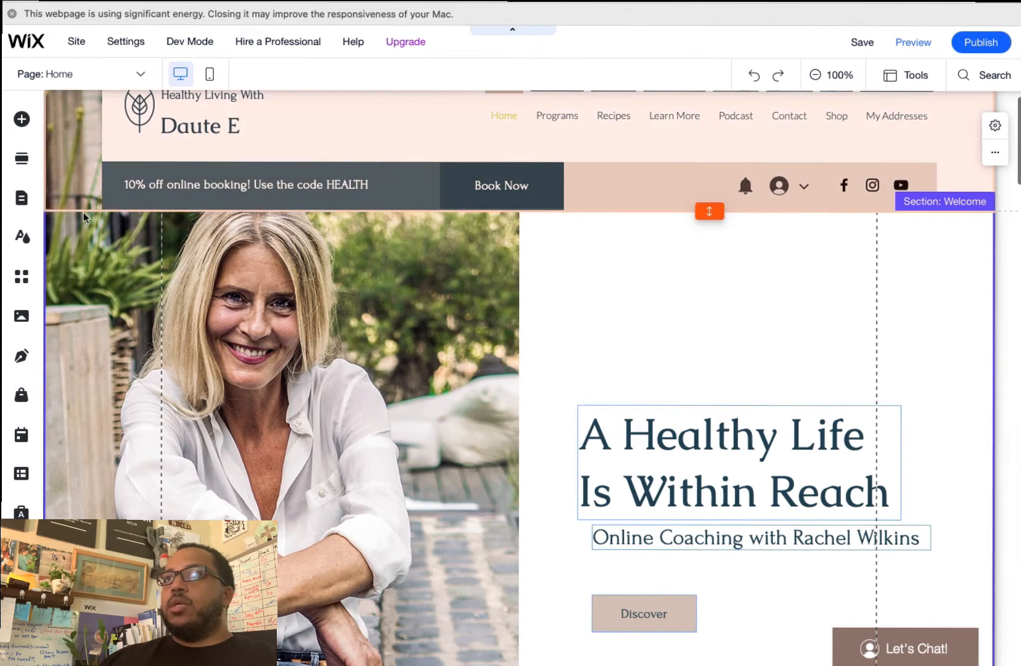
{"action": "left_click", "coordinate": [92, 256]}
{"action": "scroll", "coordinate": [91, 256], "scroll_direction": "down", "scroll_amount": 6}
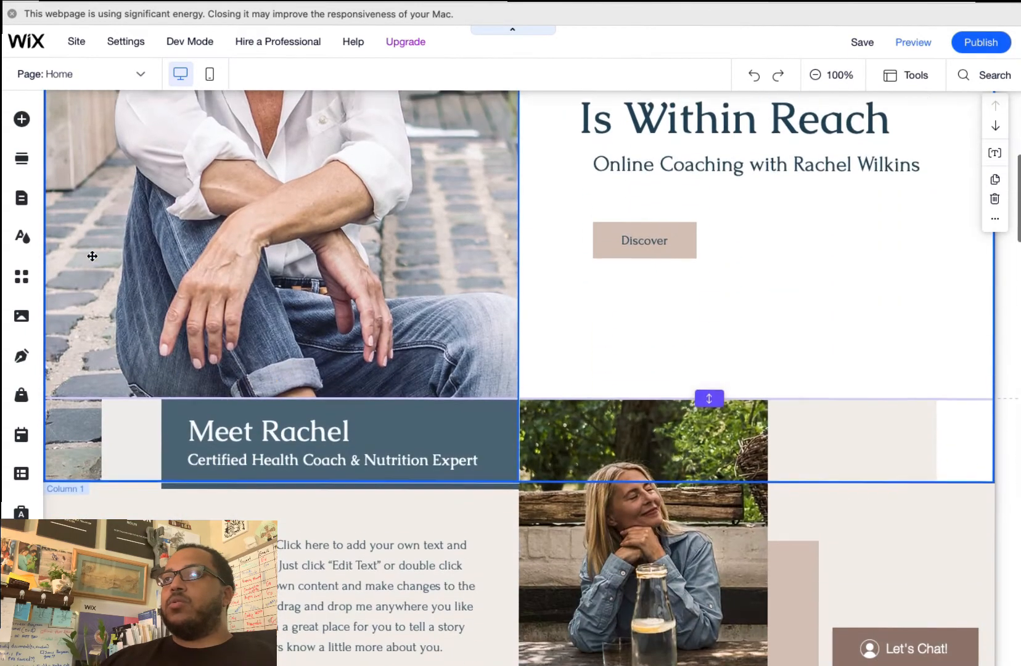
{"action": "scroll", "coordinate": [91, 256], "scroll_direction": "down", "scroll_amount": 4}
{"action": "left_click", "coordinate": [228, 298]}
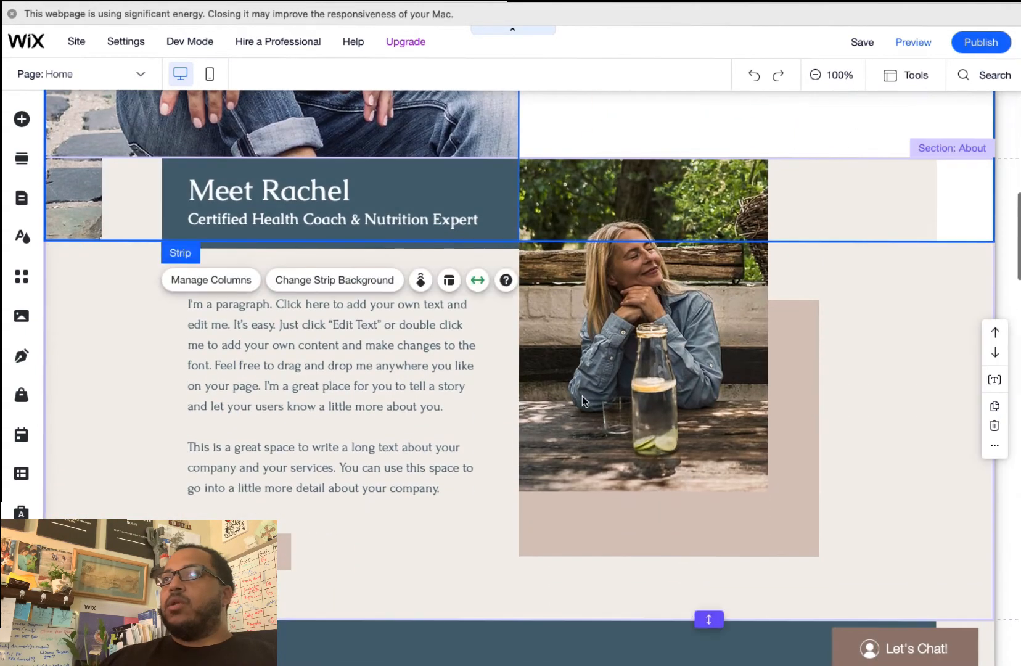
{"action": "left_click", "coordinate": [586, 398]}
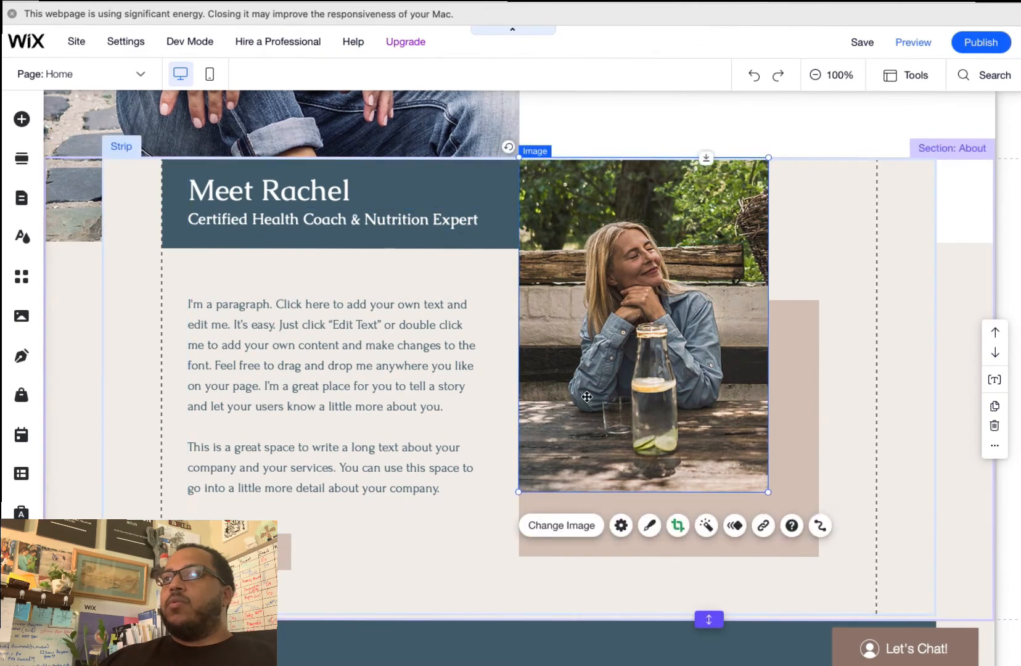
{"action": "left_click", "coordinate": [566, 527]}
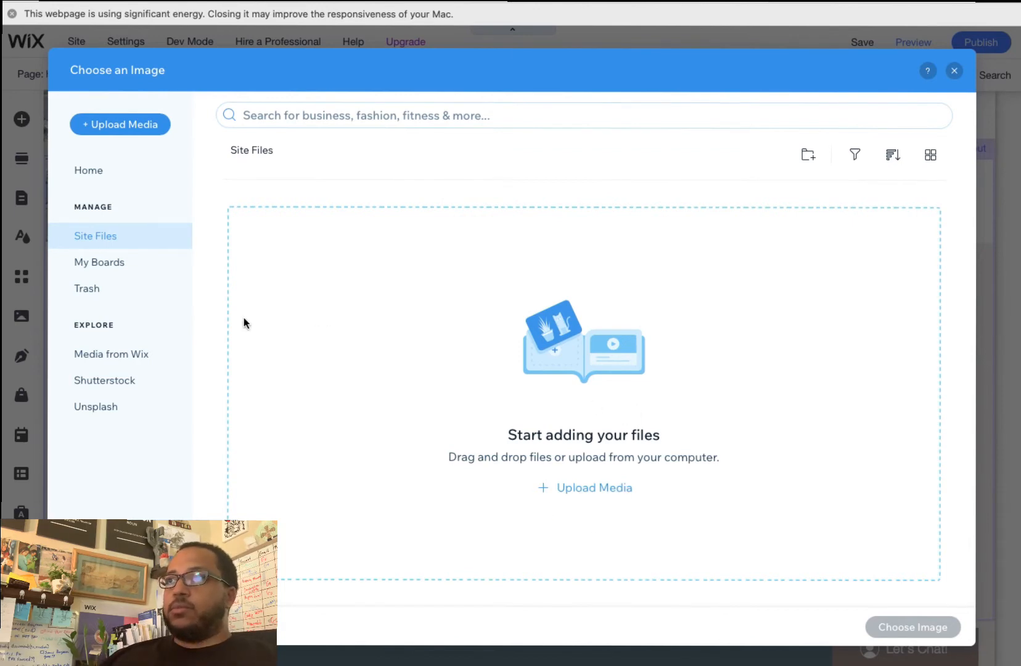
Step: Upload 20220421_100824.JPG from the computer's Downloads folder and use it as the About section's image
{"action": "left_click", "coordinate": [583, 485]}
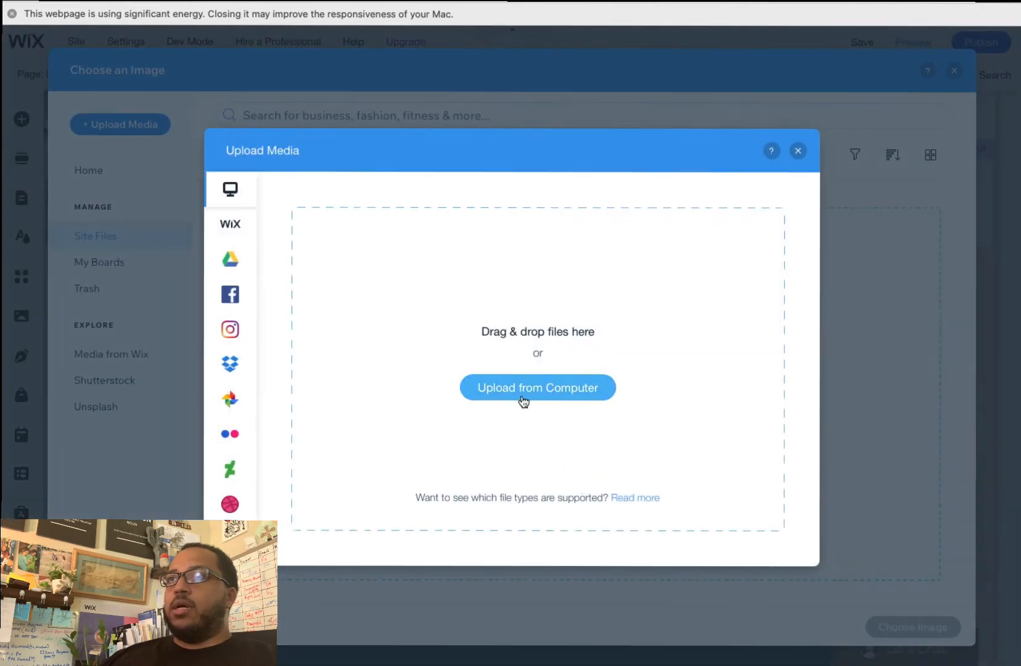
{"action": "mouse_move", "coordinate": [233, 270]}
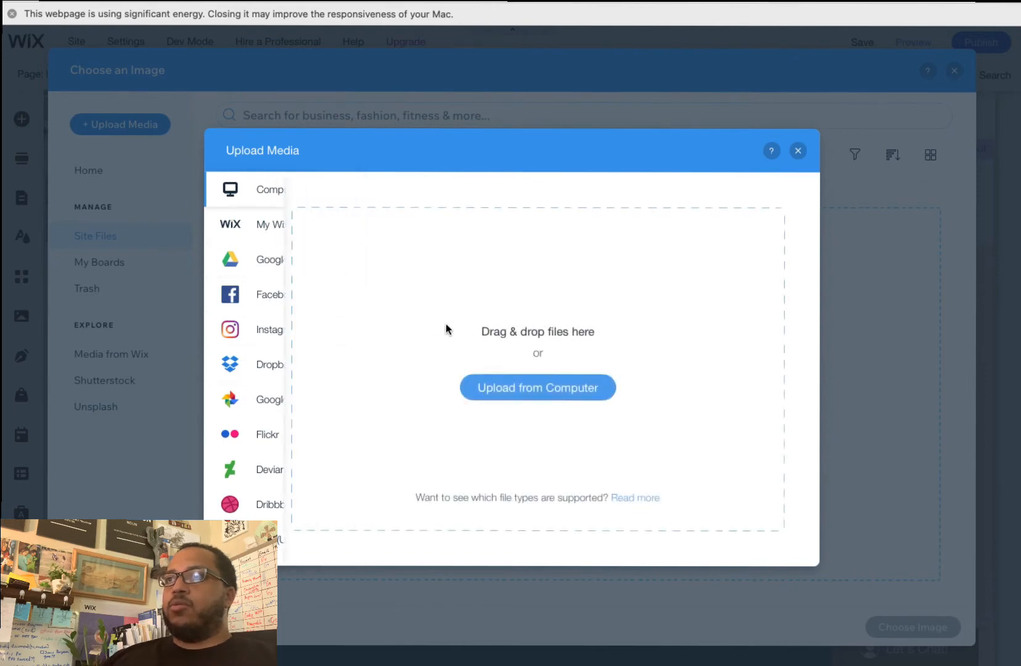
{"action": "left_click", "coordinate": [527, 385]}
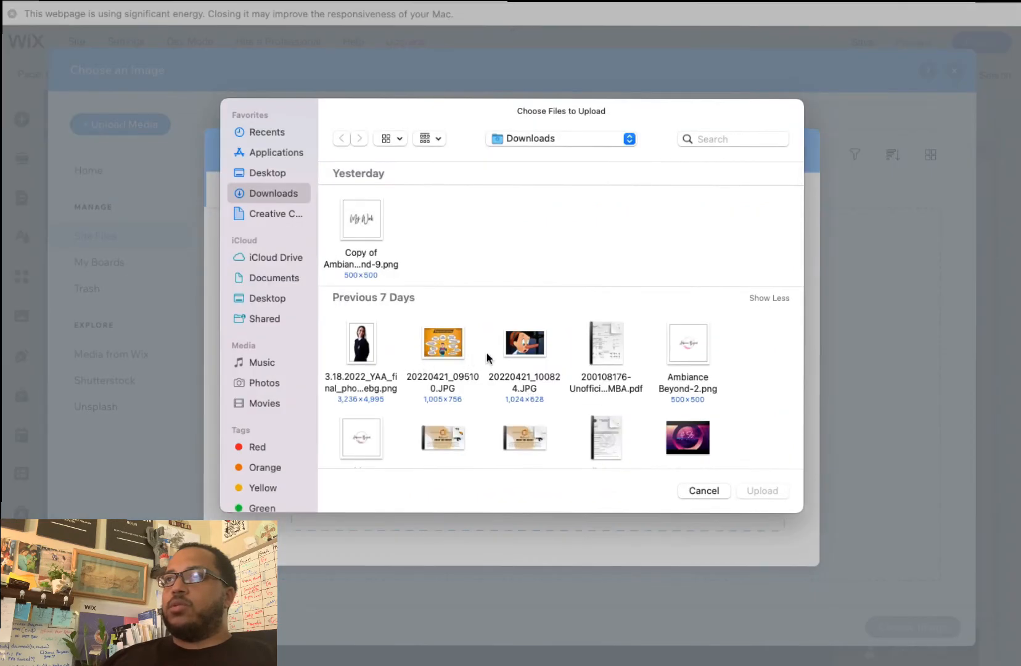
{"action": "double_click", "coordinate": [535, 345]}
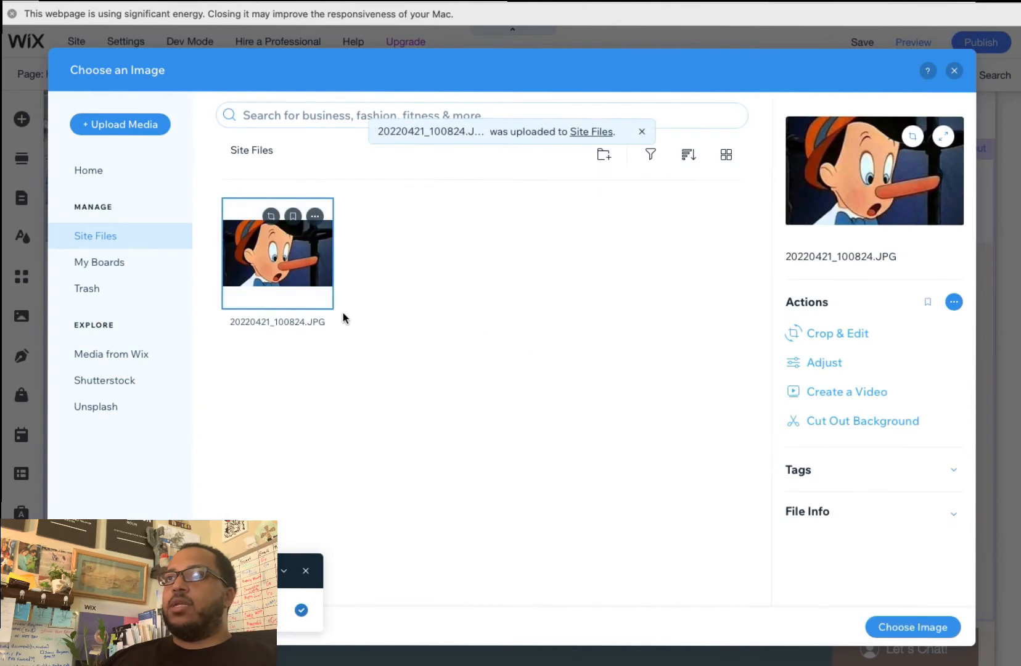
{"action": "double_click", "coordinate": [270, 271]}
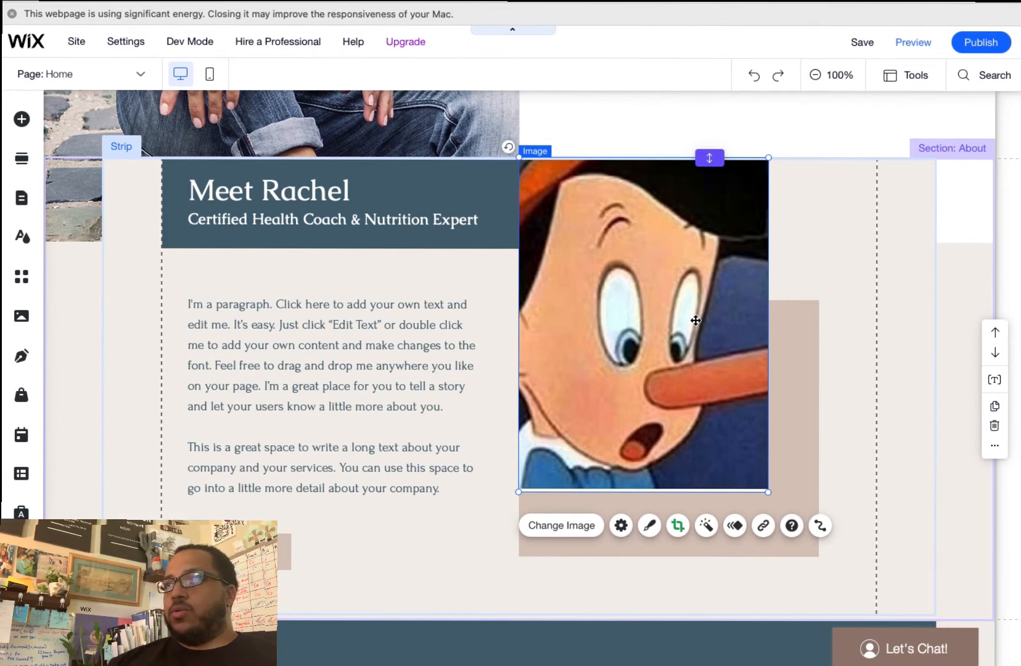
Step: Open the About section's image for cropping and extend the crop area to the image's full width on both sides
{"action": "left_click", "coordinate": [739, 309]}
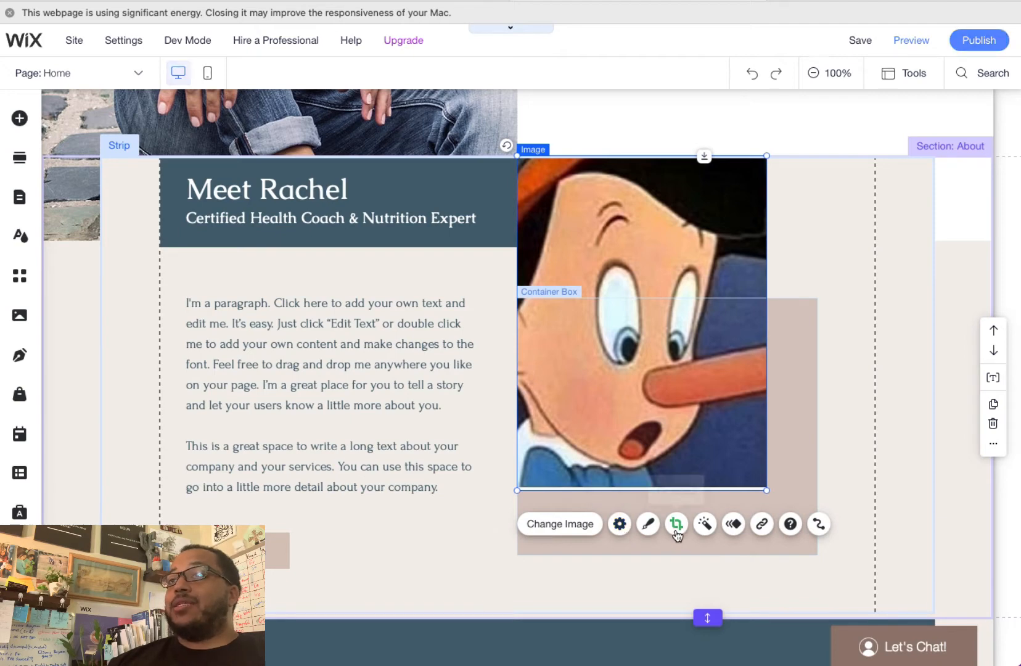
{"action": "key", "text": "super+shift+f"}
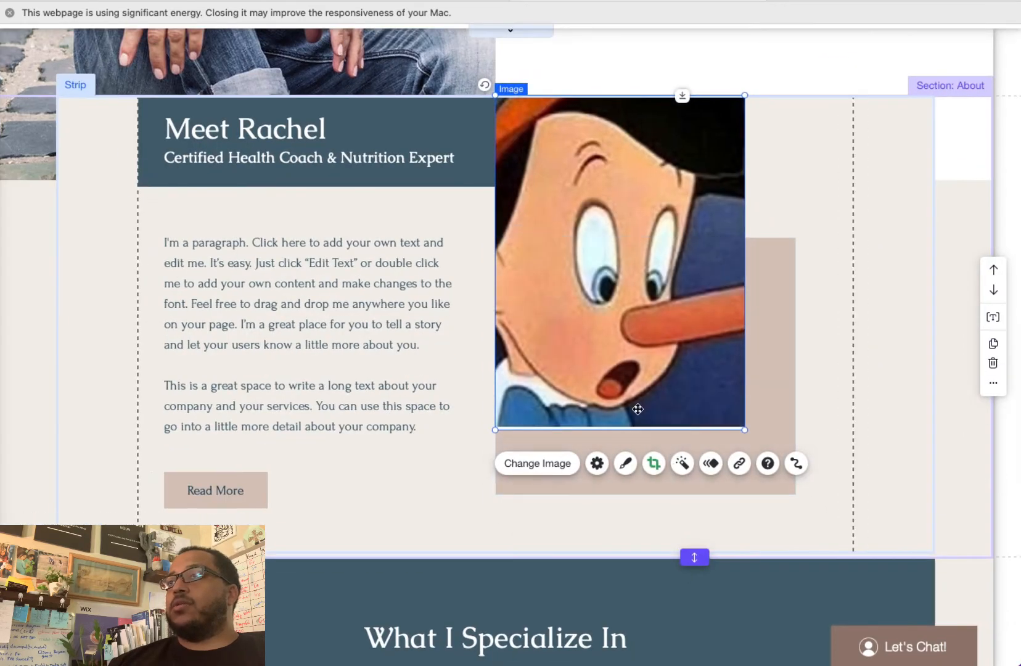
{"action": "double_click", "coordinate": [645, 346]}
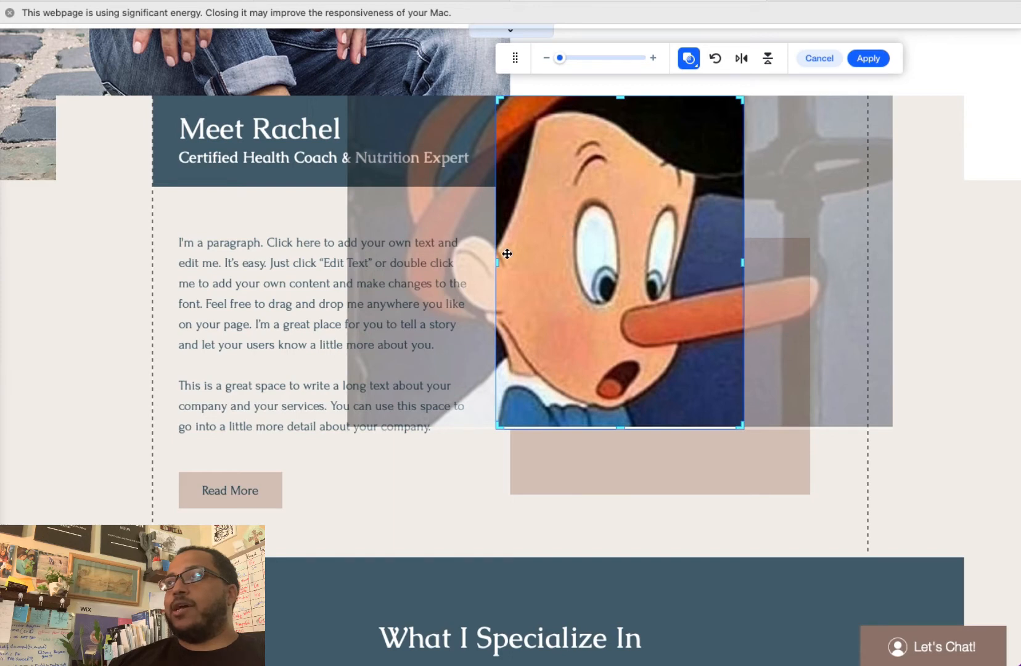
{"action": "left_click_drag", "start_coordinate": [497, 262], "coordinate": [348, 275]}
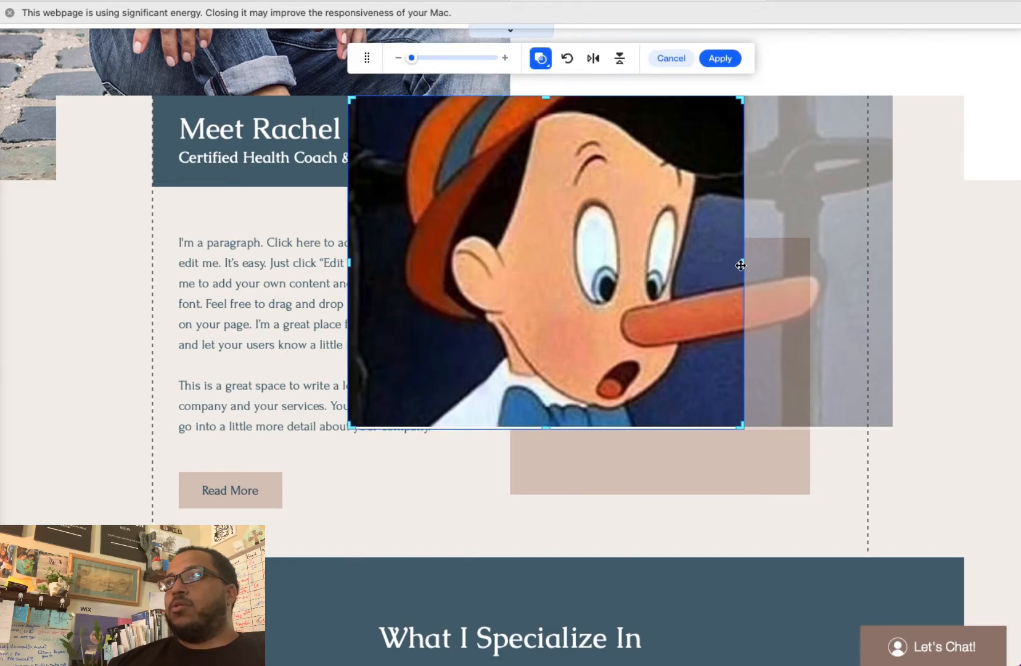
{"action": "left_click_drag", "start_coordinate": [743, 263], "coordinate": [895, 265]}
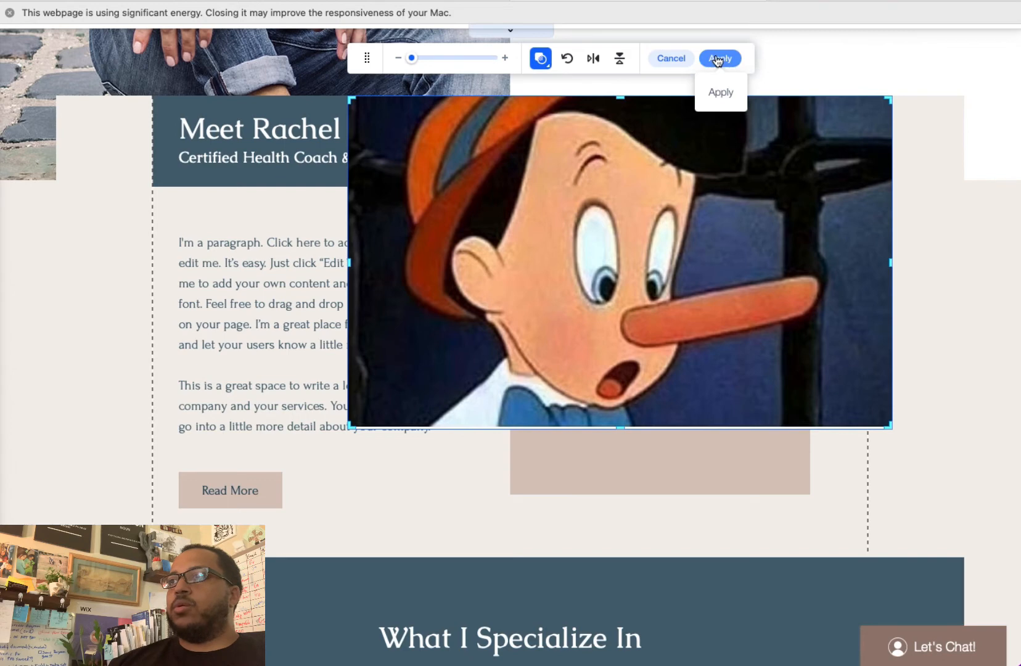
Step: Browse the crop shapes, try the circle on the image, and switch back to the square shape
{"action": "left_click", "coordinate": [548, 62]}
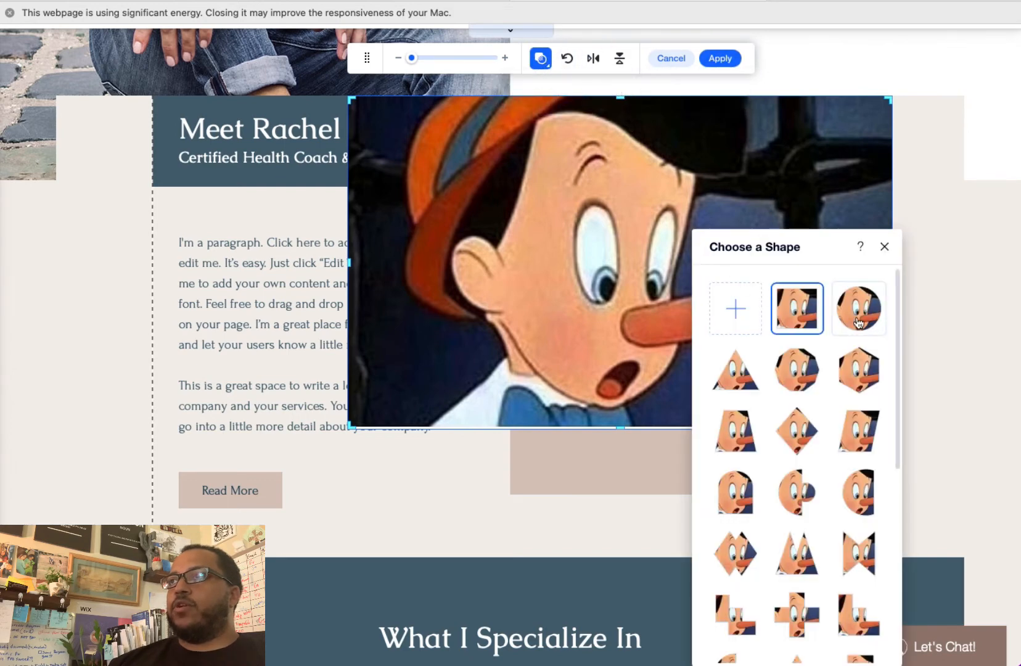
{"action": "scroll", "coordinate": [800, 570], "scroll_direction": "down", "scroll_amount": 5}
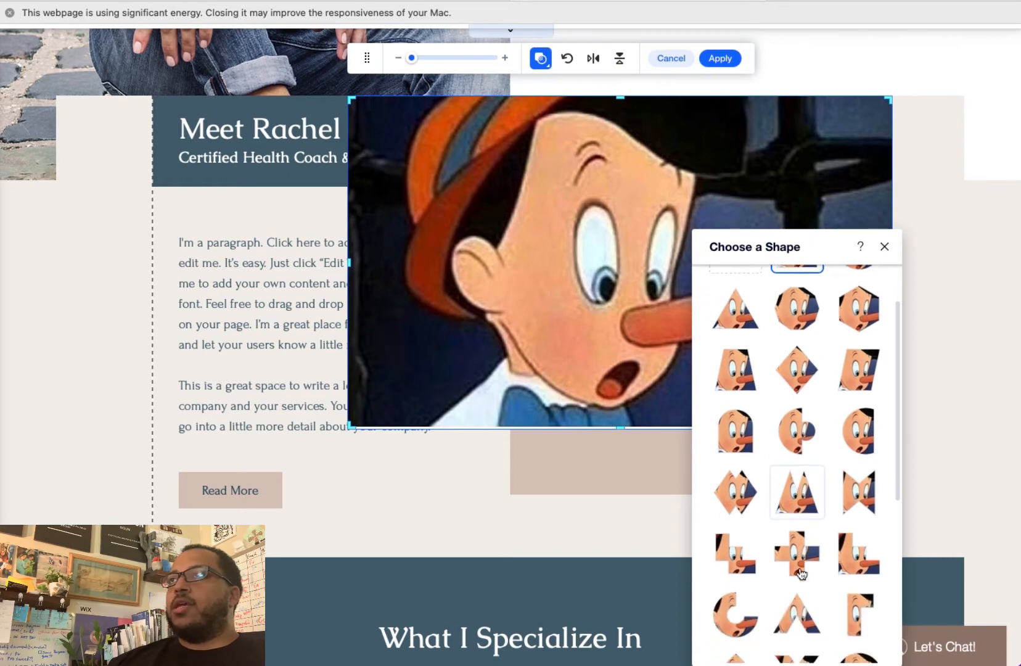
{"action": "scroll", "coordinate": [800, 572], "scroll_direction": "down", "scroll_amount": 5}
{"action": "scroll", "coordinate": [800, 572], "scroll_direction": "up", "scroll_amount": 10}
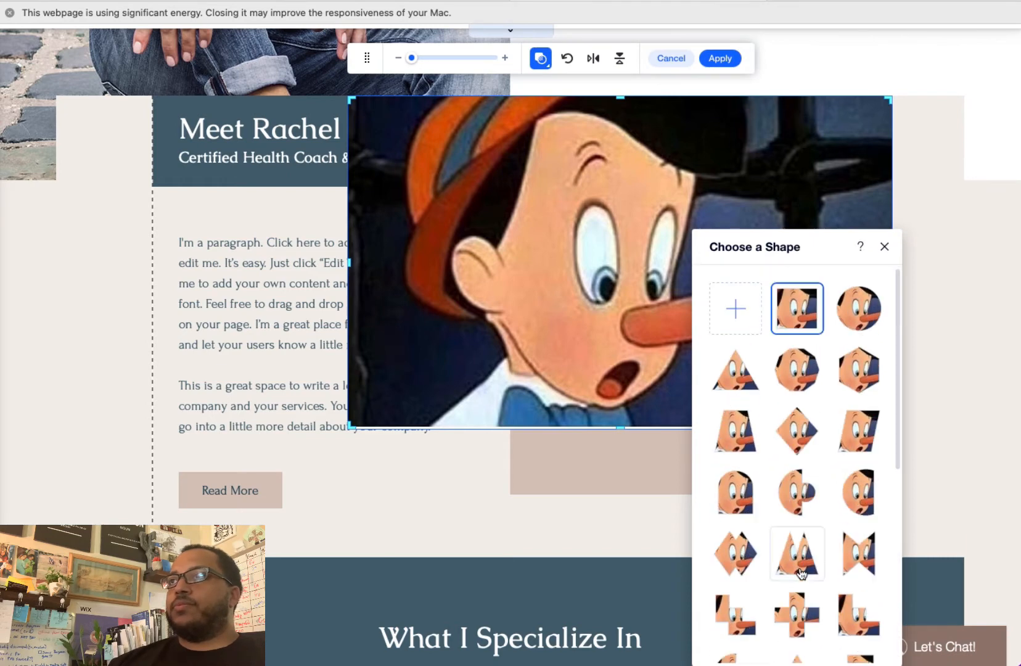
{"action": "left_click", "coordinate": [867, 320]}
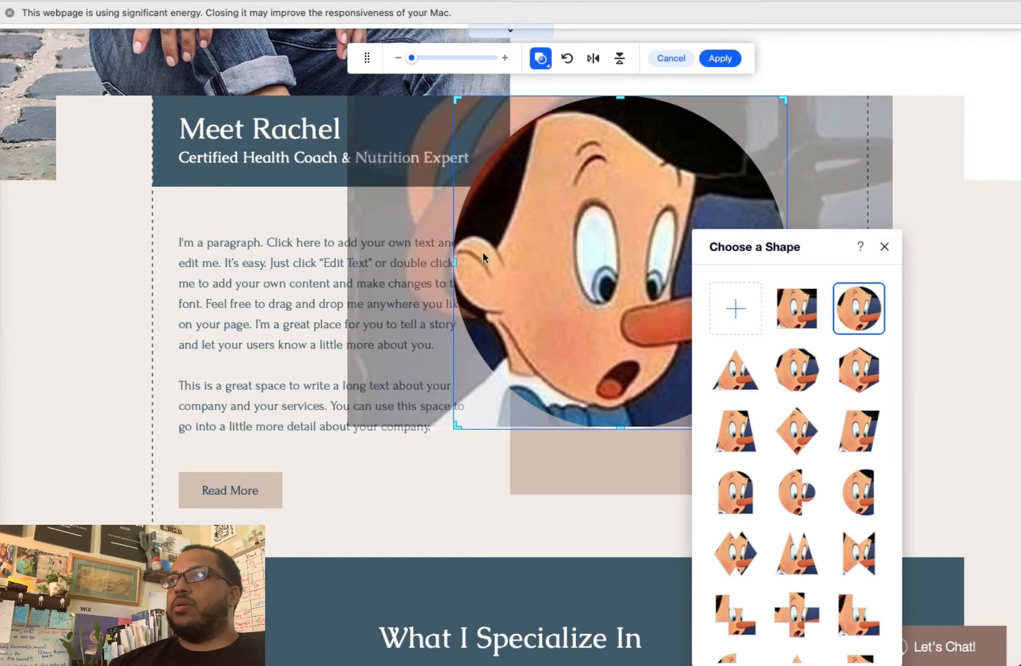
{"action": "left_click", "coordinate": [785, 314]}
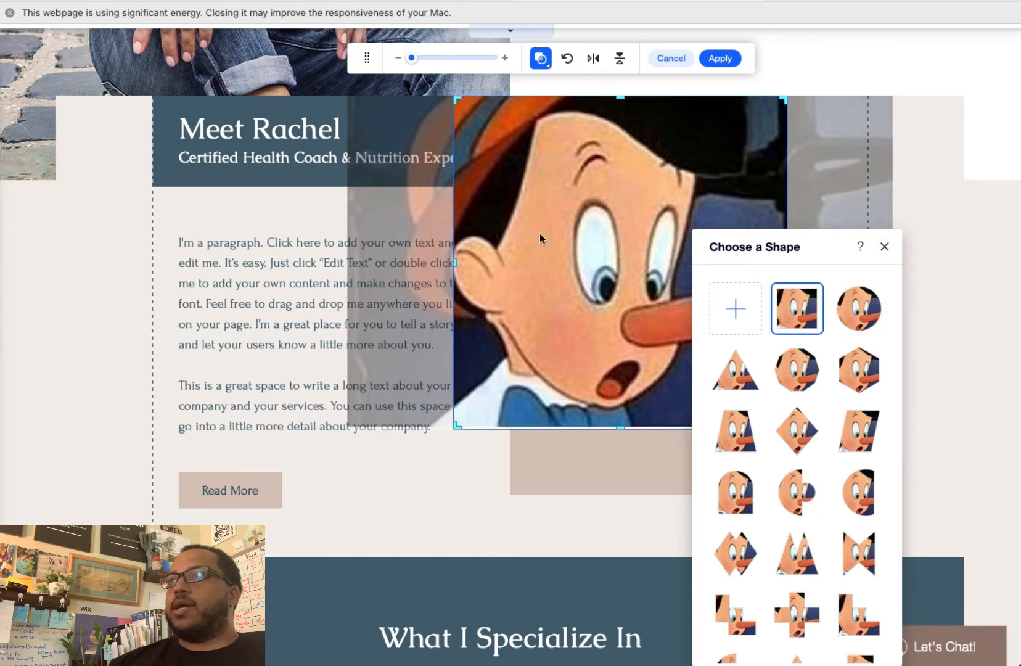
Step: Widen the square crop on both sides to the full image, about 747 by 458, and apply the crop
{"action": "left_click", "coordinate": [456, 259]}
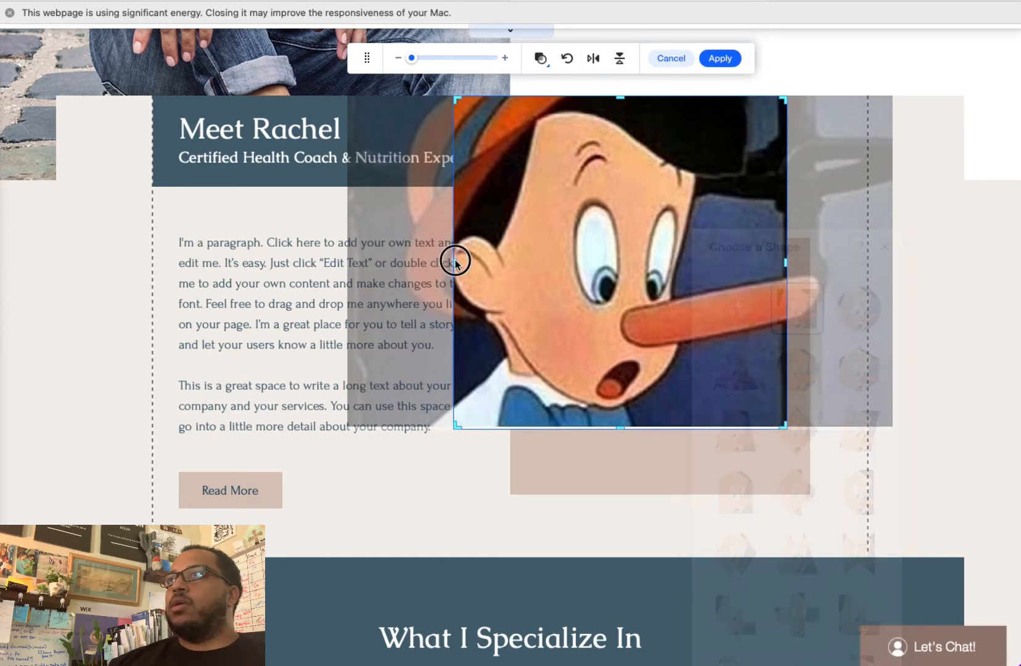
{"action": "left_click_drag", "start_coordinate": [456, 264], "coordinate": [349, 266]}
{"action": "left_click_drag", "start_coordinate": [786, 263], "coordinate": [906, 260]}
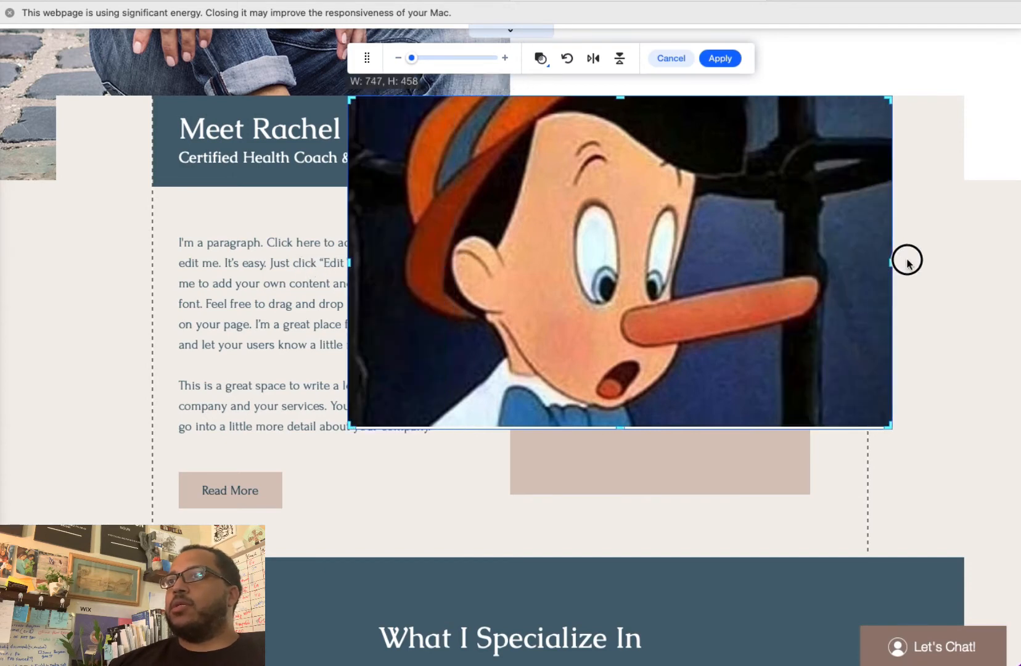
{"action": "left_click", "coordinate": [725, 58]}
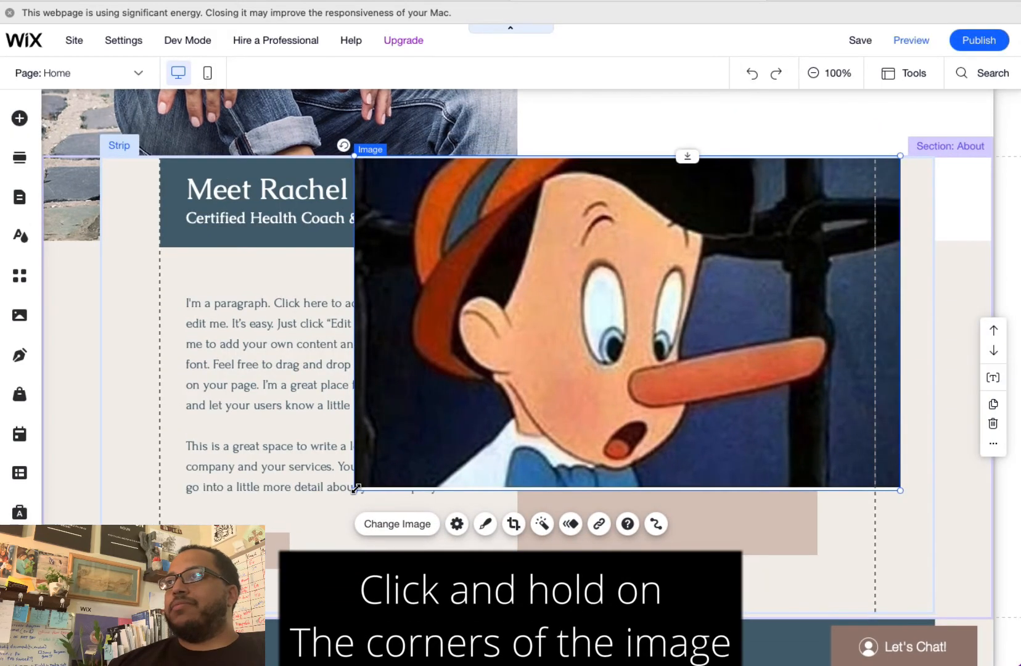
Step: Scale the About section's image down proportionally and move it beside the heading box, over the upper part of the beige container box
{"action": "left_click_drag", "start_coordinate": [355, 488], "coordinate": [653, 407]}
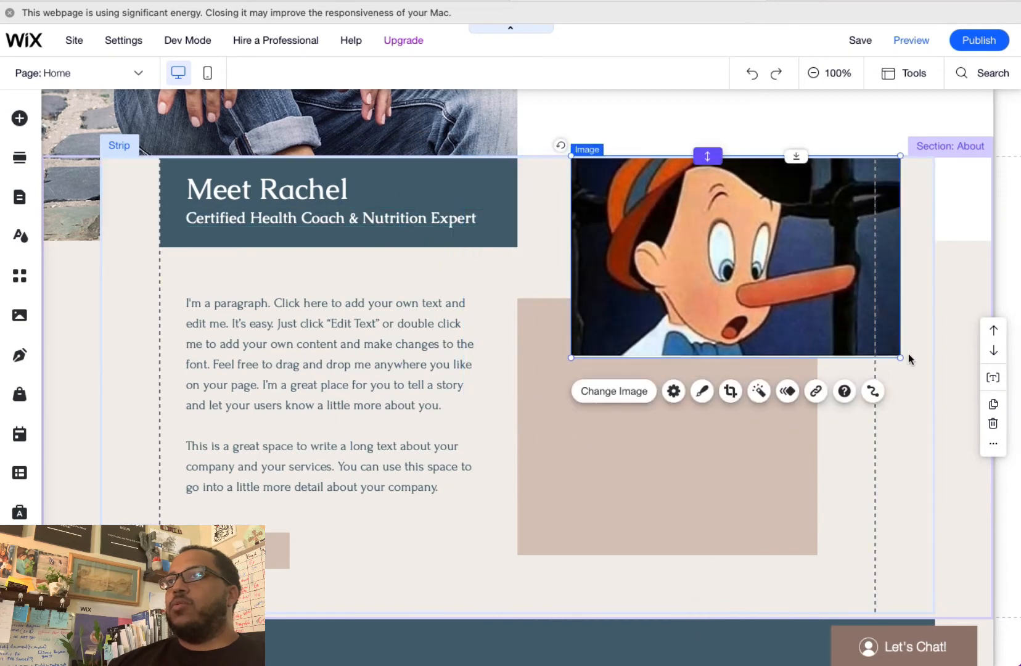
{"action": "left_click_drag", "start_coordinate": [900, 355], "coordinate": [872, 340]}
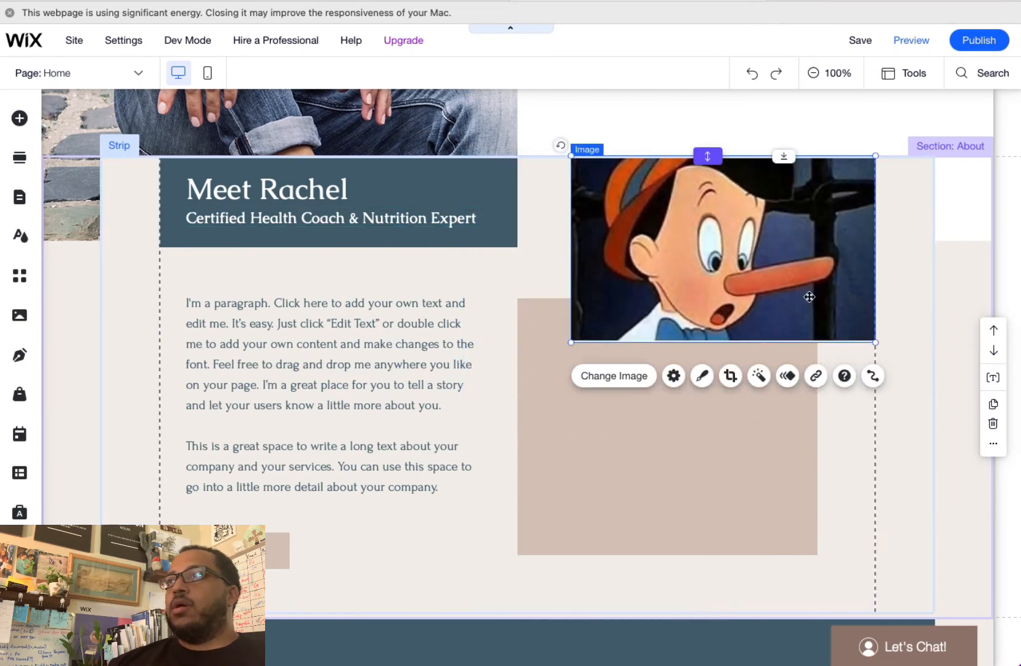
{"action": "left_click_drag", "start_coordinate": [806, 296], "coordinate": [750, 298]}
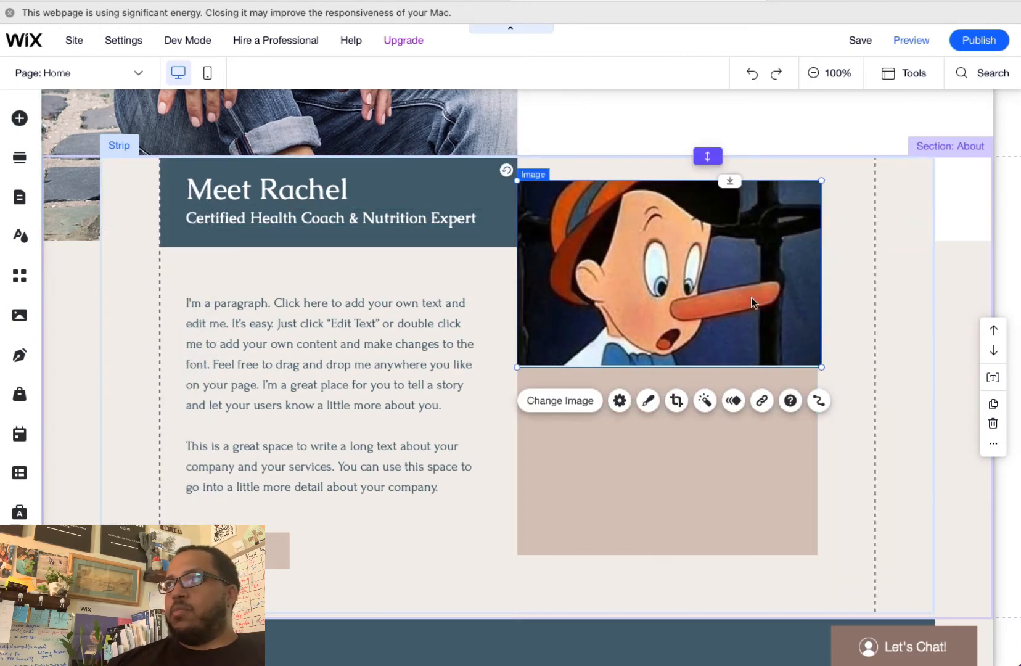
{"action": "mouse_move", "coordinate": [774, 291]}
{"action": "left_mouse_down"}
{"action": "mouse_move", "coordinate": [770, 355]}
{"action": "mouse_move", "coordinate": [772, 289]}
{"action": "mouse_move", "coordinate": [852, 293]}
{"action": "mouse_move", "coordinate": [770, 298]}
{"action": "mouse_move", "coordinate": [773, 350]}
{"action": "mouse_move", "coordinate": [773, 301]}
{"action": "left_mouse_up"}
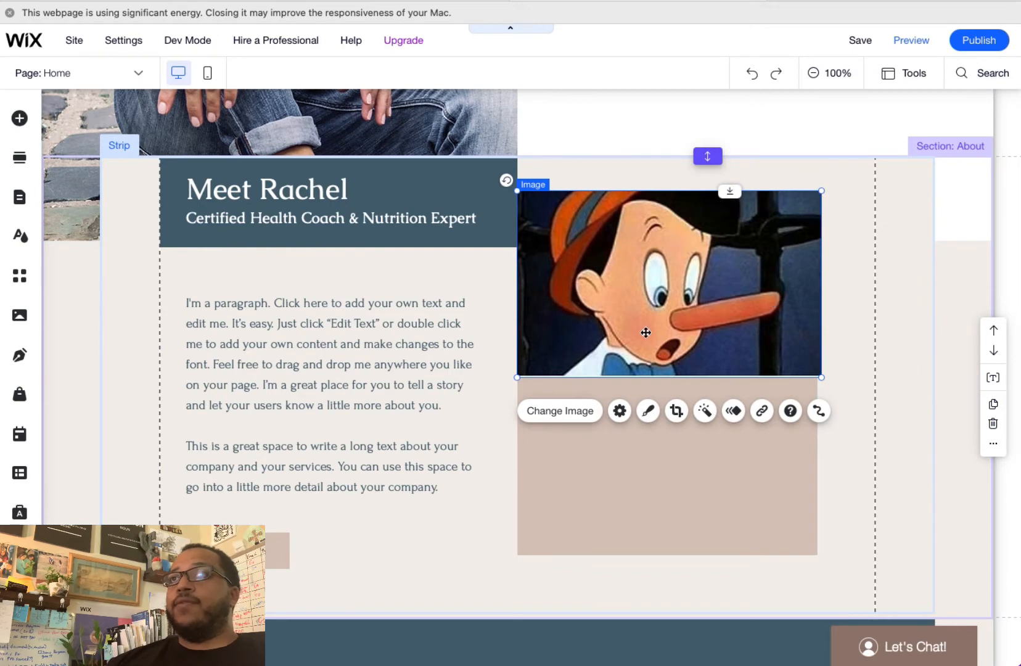
Step: Replace the About section's heading text with "The Day"
{"action": "left_click", "coordinate": [254, 192]}
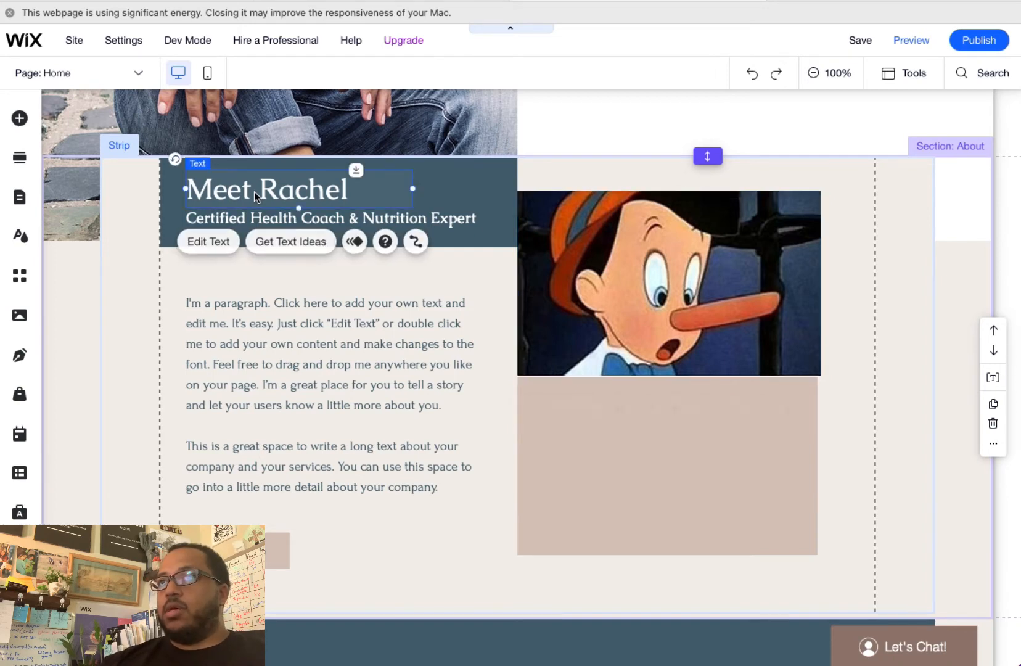
{"action": "left_click", "coordinate": [253, 191]}
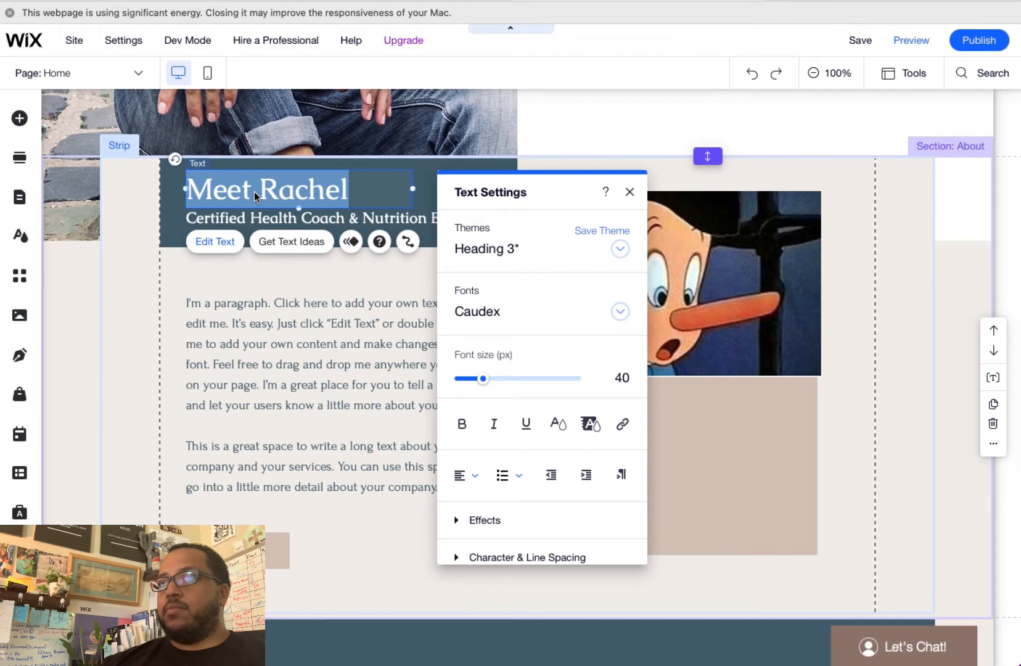
{"action": "type", "text": "The"}
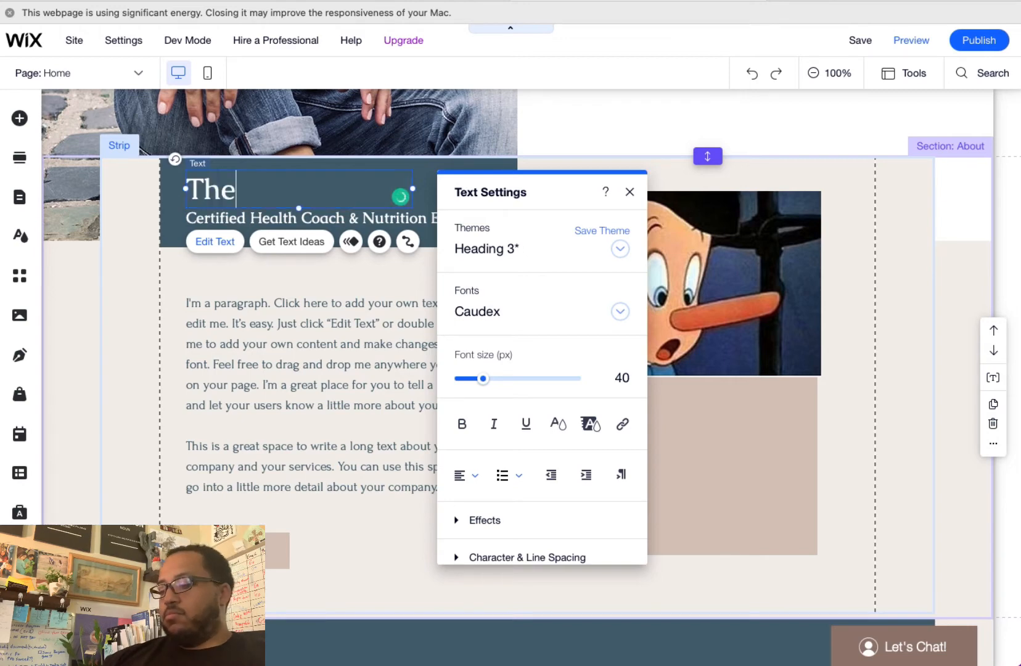
{"action": "type", "text": " D"}
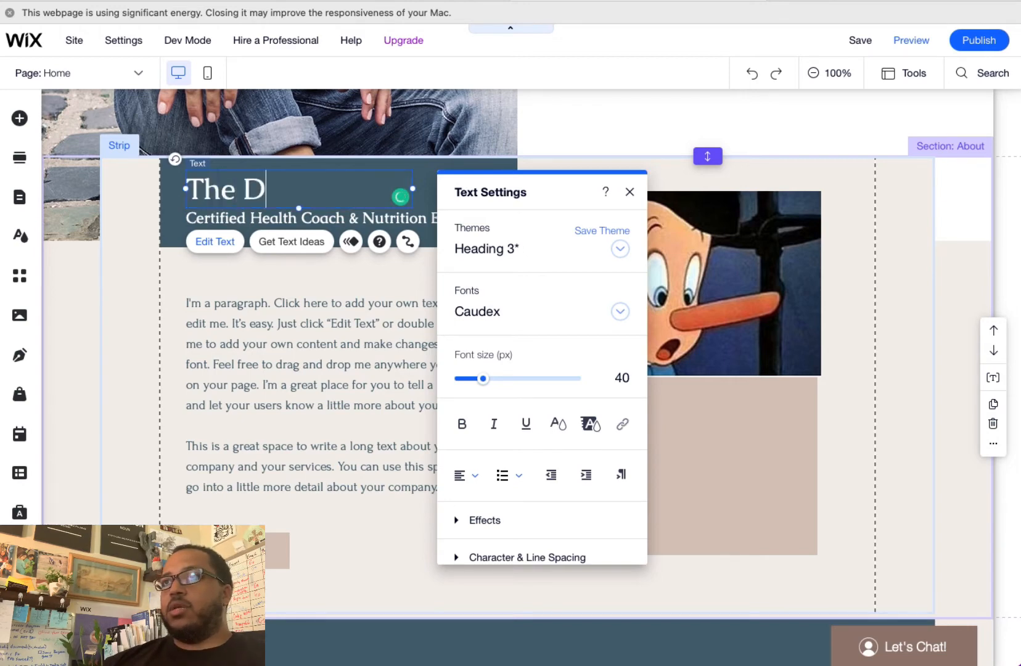
{"action": "type", "text": "ay"}
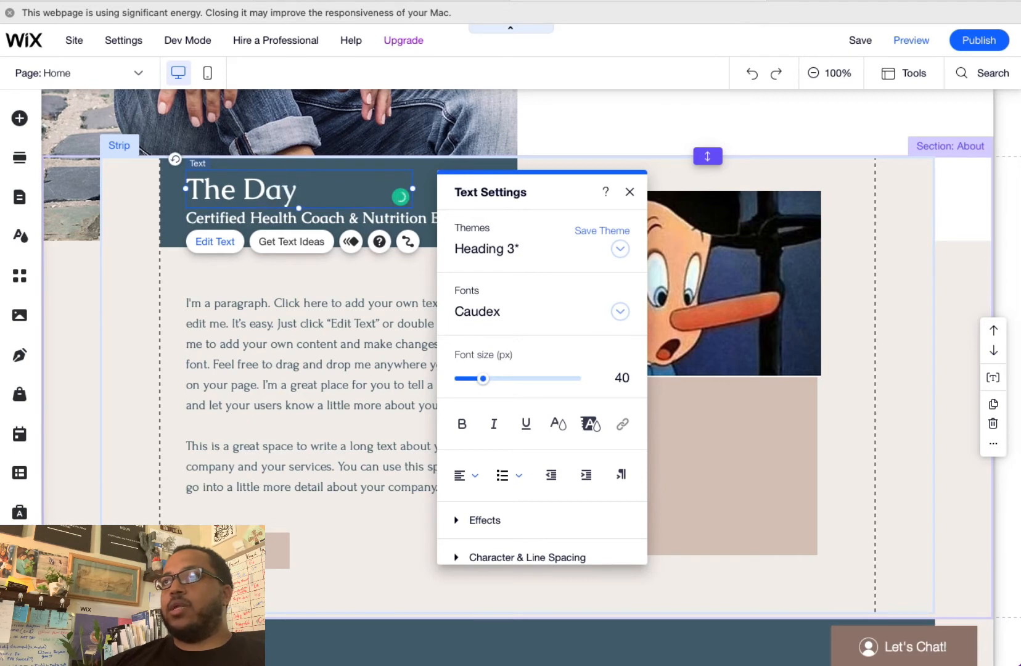
{"action": "left_click", "coordinate": [259, 283]}
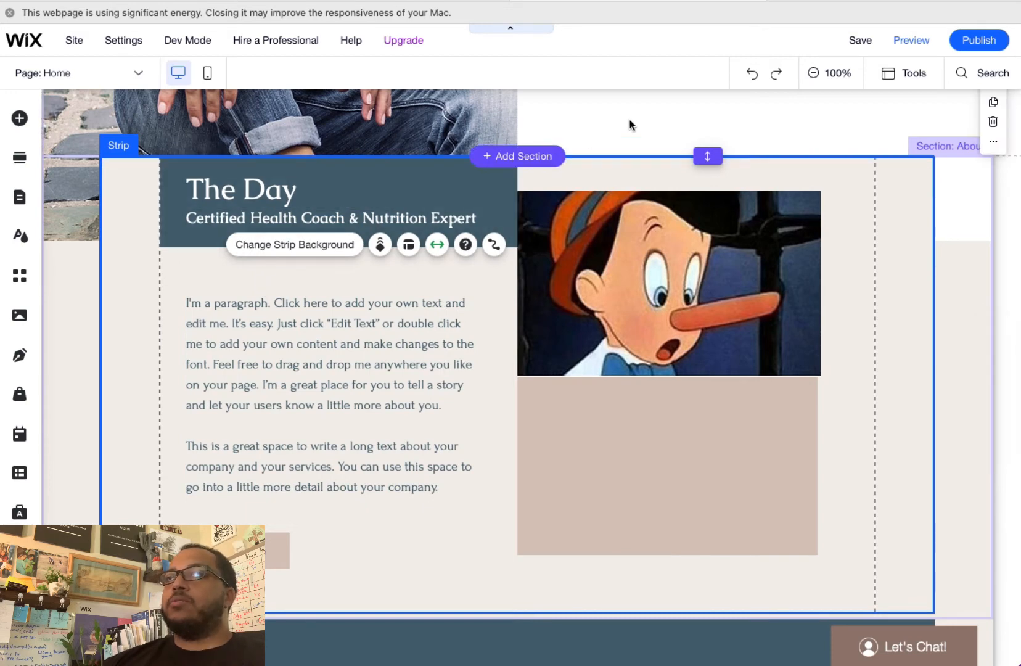
Step: Undo the text changes made to the About section's heading
{"action": "left_click", "coordinate": [750, 77]}
{"action": "left_click", "coordinate": [750, 77]}
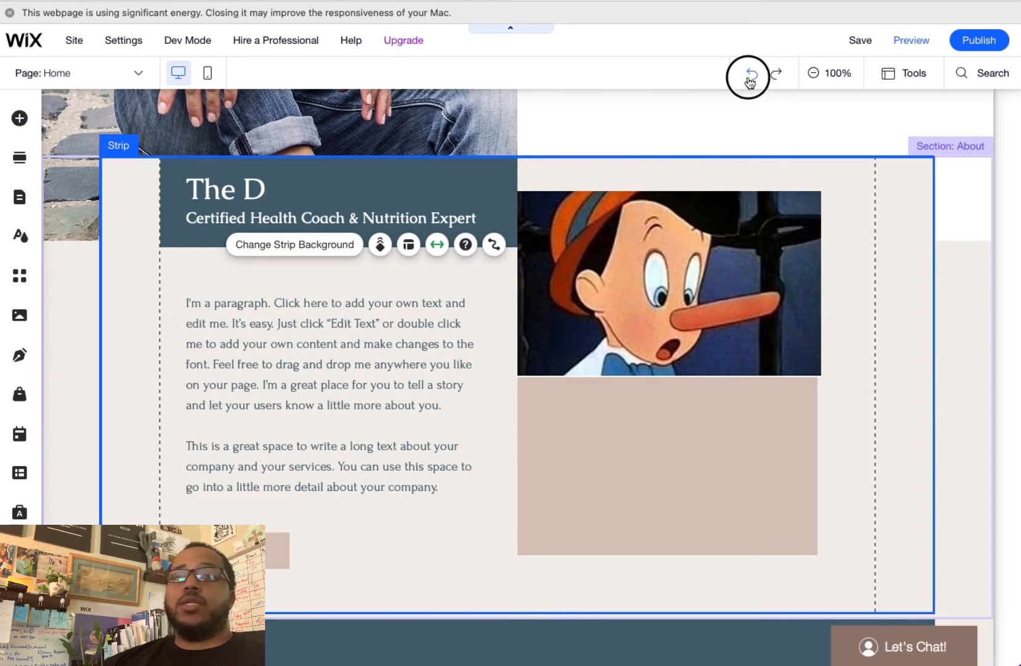
{"action": "left_click", "coordinate": [750, 77]}
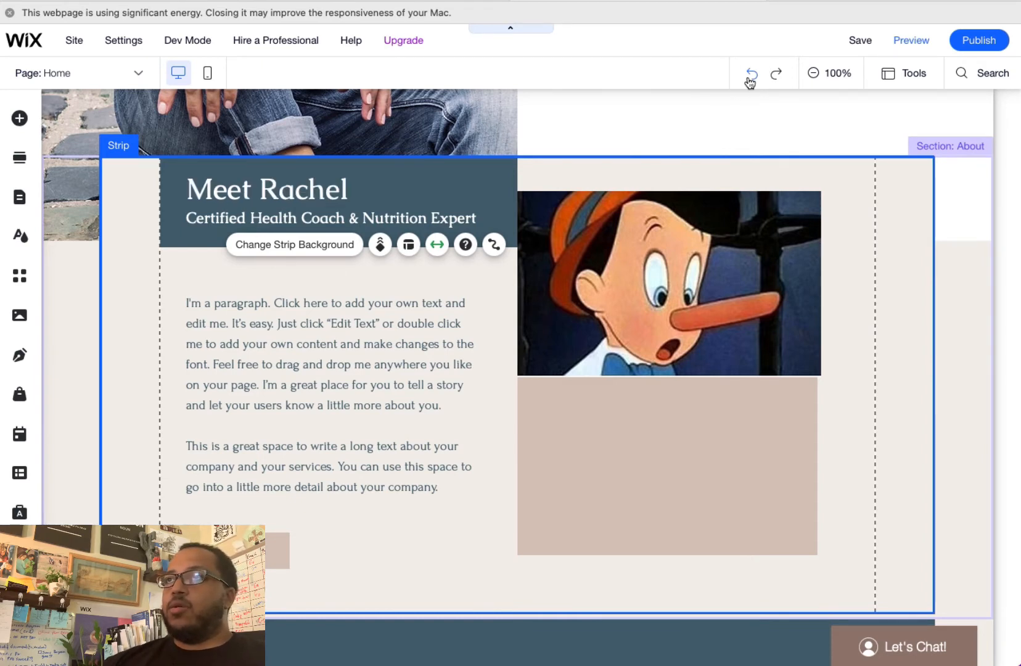
Step: Delete the "Certified Health Coach & Nutrition Expert" subtitle from the About section
{"action": "left_click", "coordinate": [290, 220]}
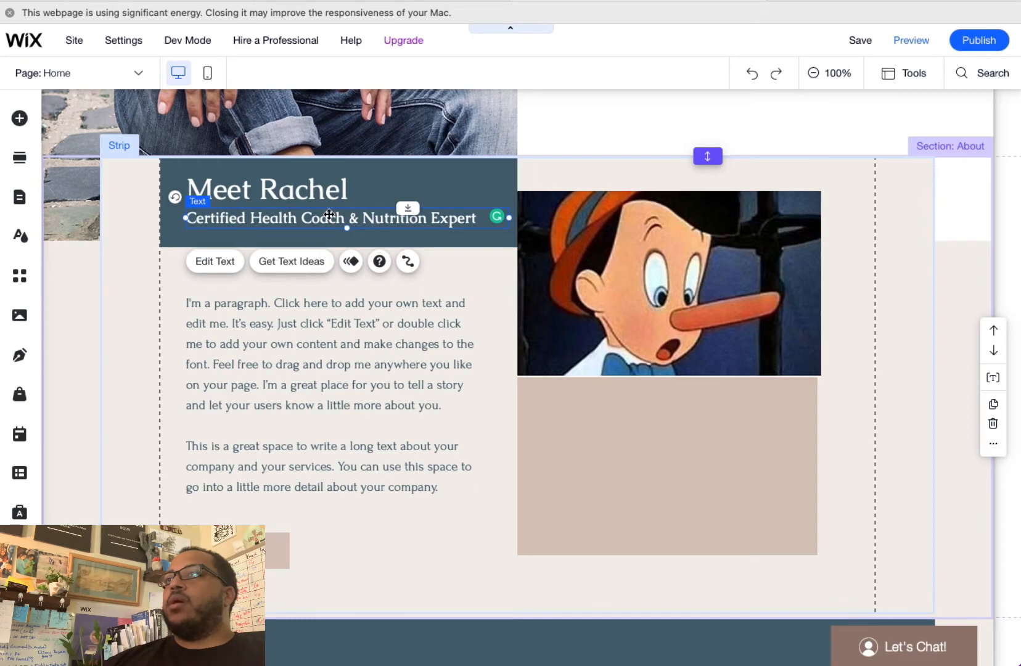
{"action": "key", "text": "Delete"}
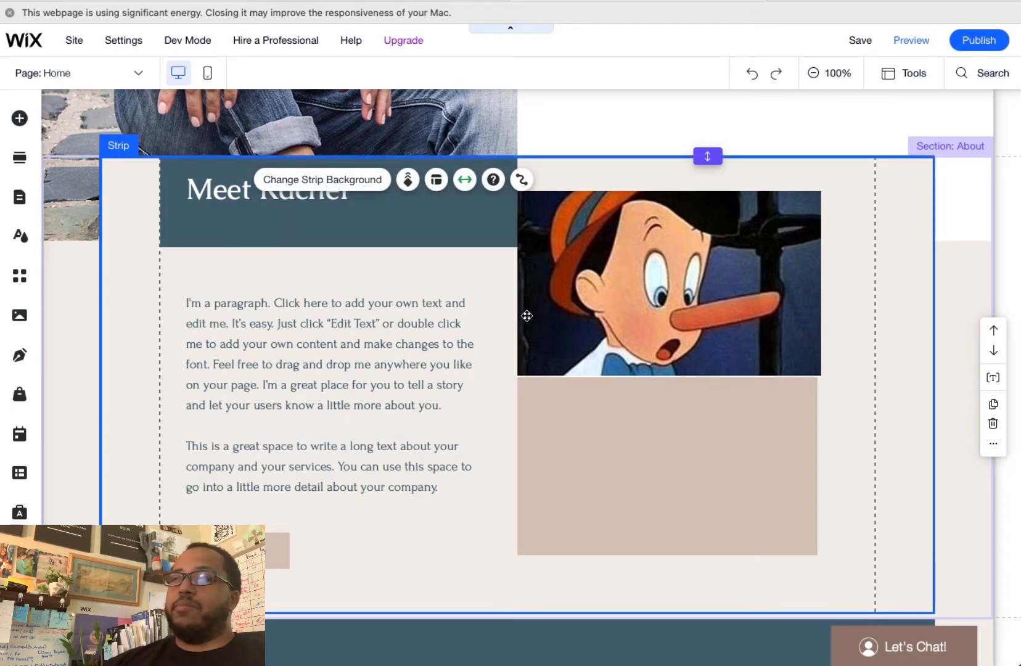
Step: Add a Float-In animation to the About section's image
{"action": "left_click", "coordinate": [546, 284]}
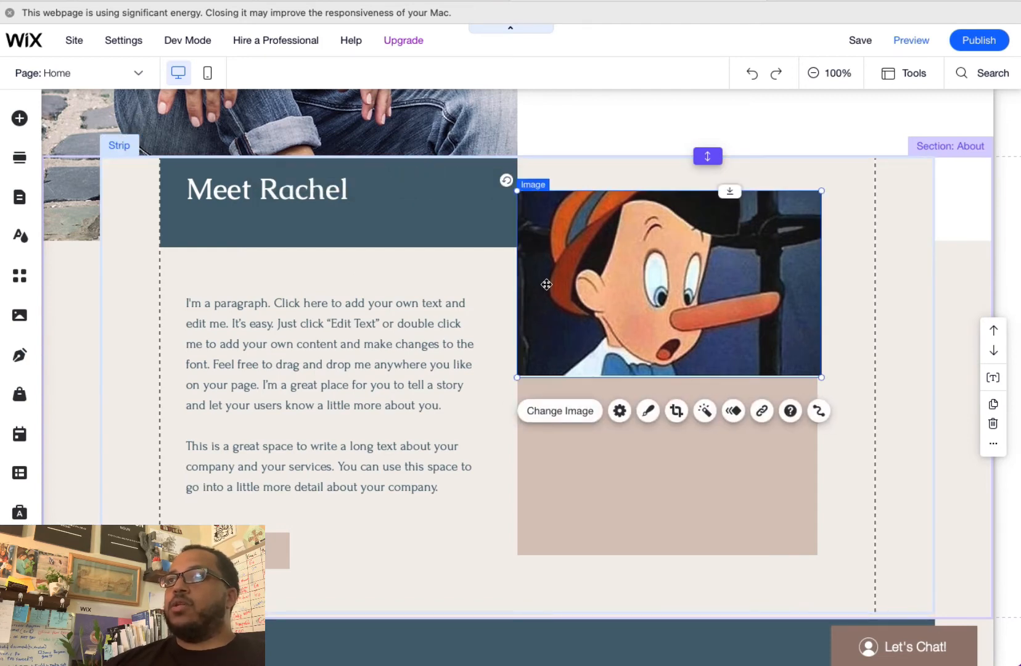
{"action": "left_click", "coordinate": [733, 411]}
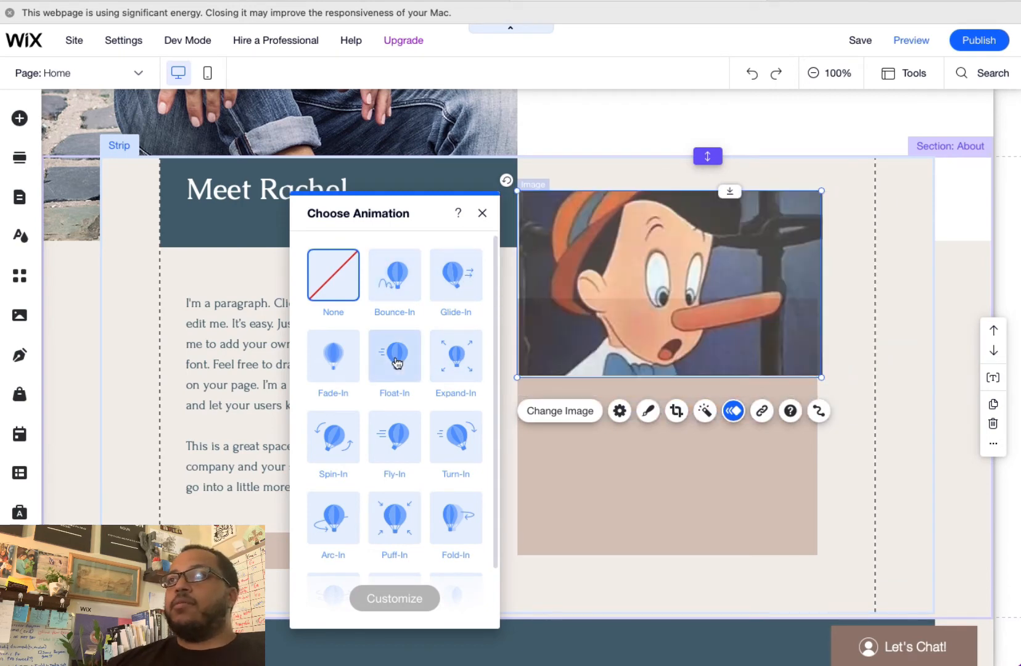
{"action": "left_click", "coordinate": [397, 361]}
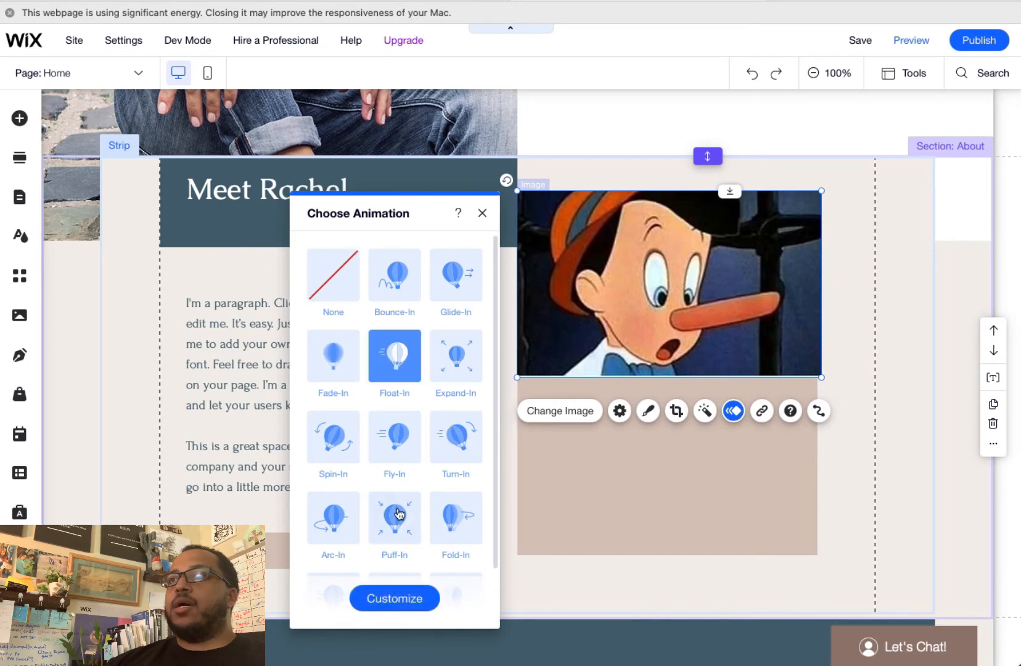
Step: Set the Float-In animation's direction to From bottom, play the animation, and return to the list of animations
{"action": "left_click", "coordinate": [392, 597]}
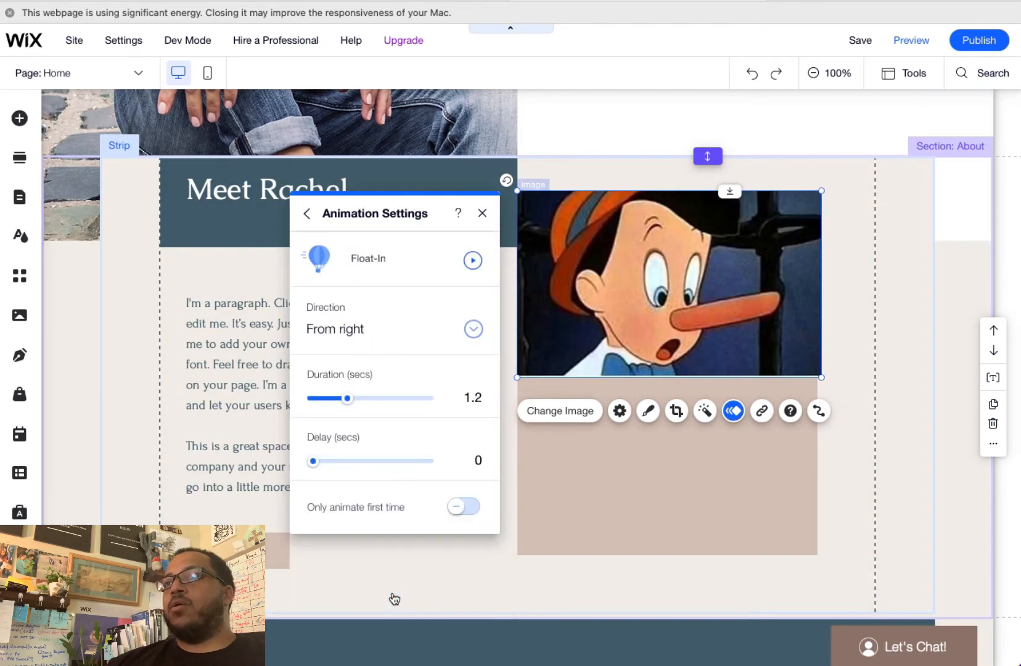
{"action": "left_click", "coordinate": [469, 329]}
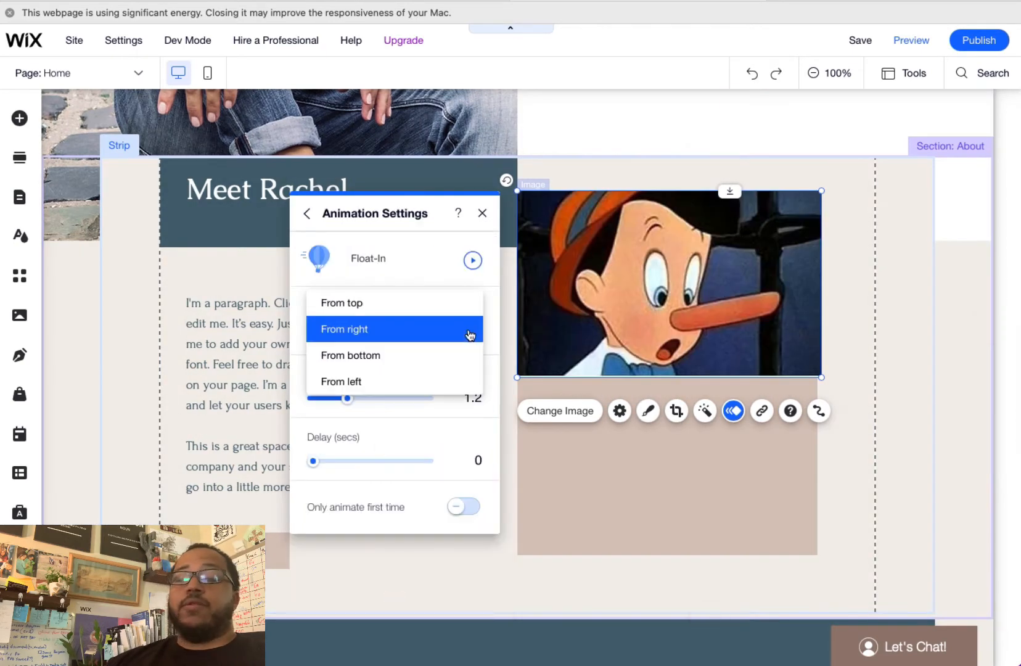
{"action": "left_click", "coordinate": [454, 358]}
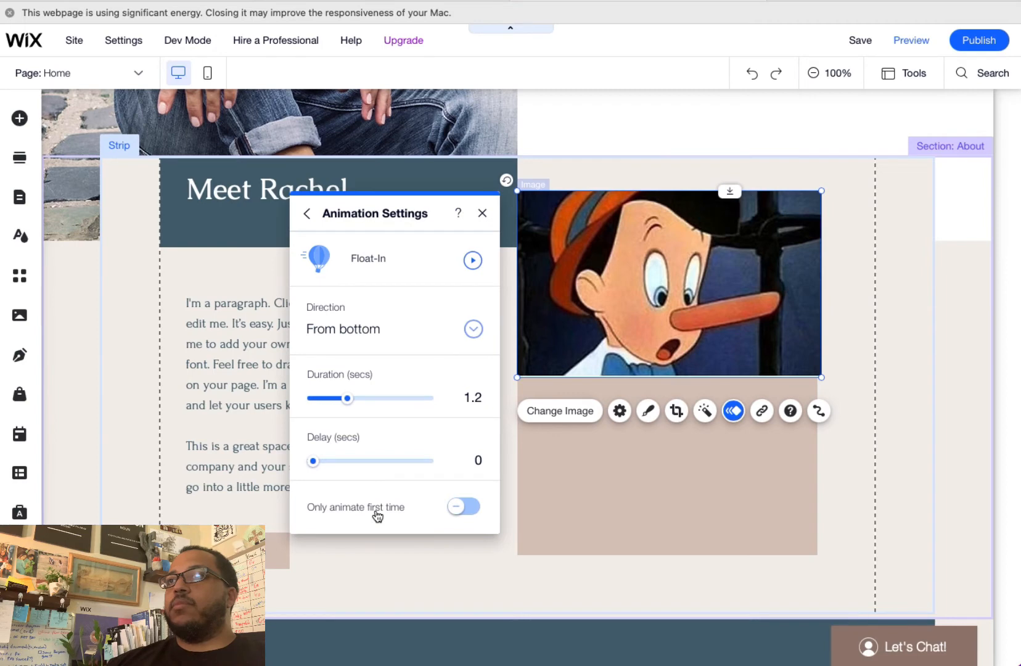
{"action": "left_click", "coordinate": [473, 261]}
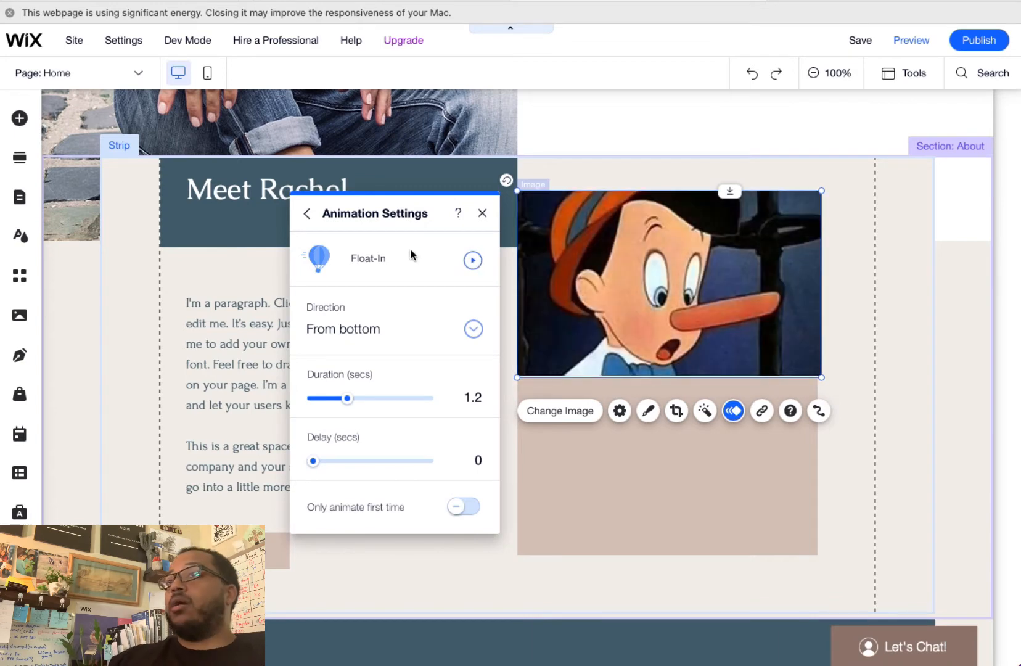
{"action": "left_click", "coordinate": [308, 214]}
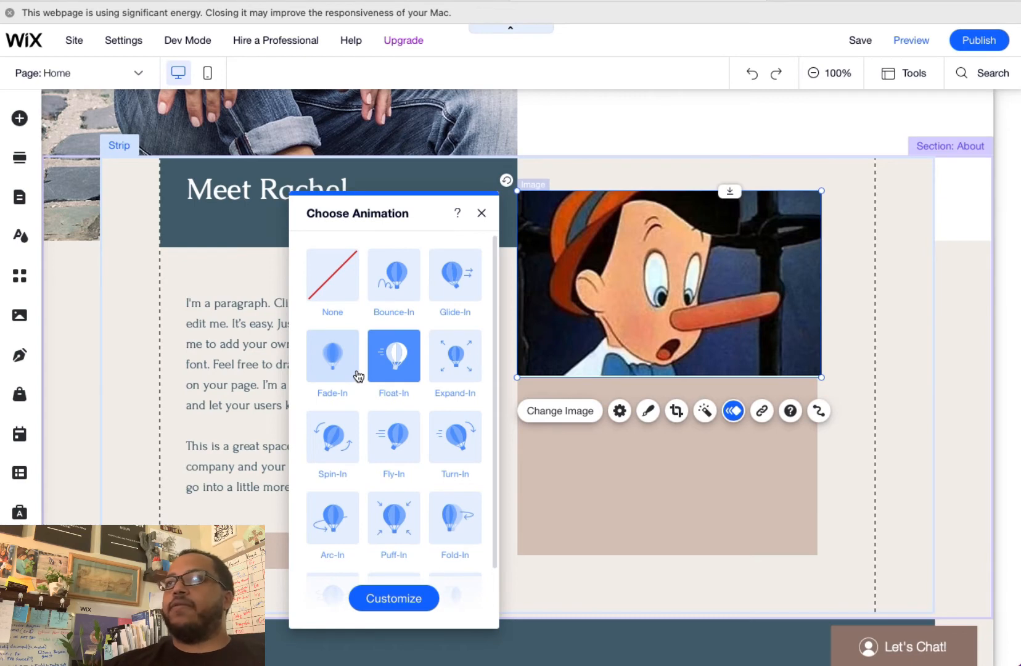
Step: Remove the animation from the About section's image and set the image's link to None
{"action": "left_click", "coordinate": [325, 291]}
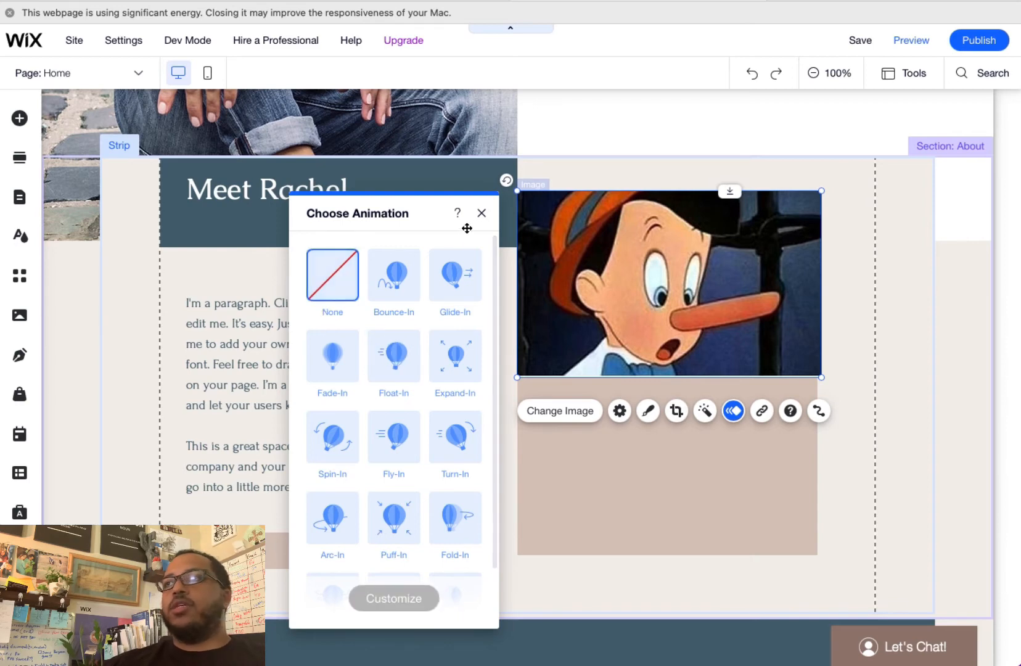
{"action": "left_click", "coordinate": [482, 213]}
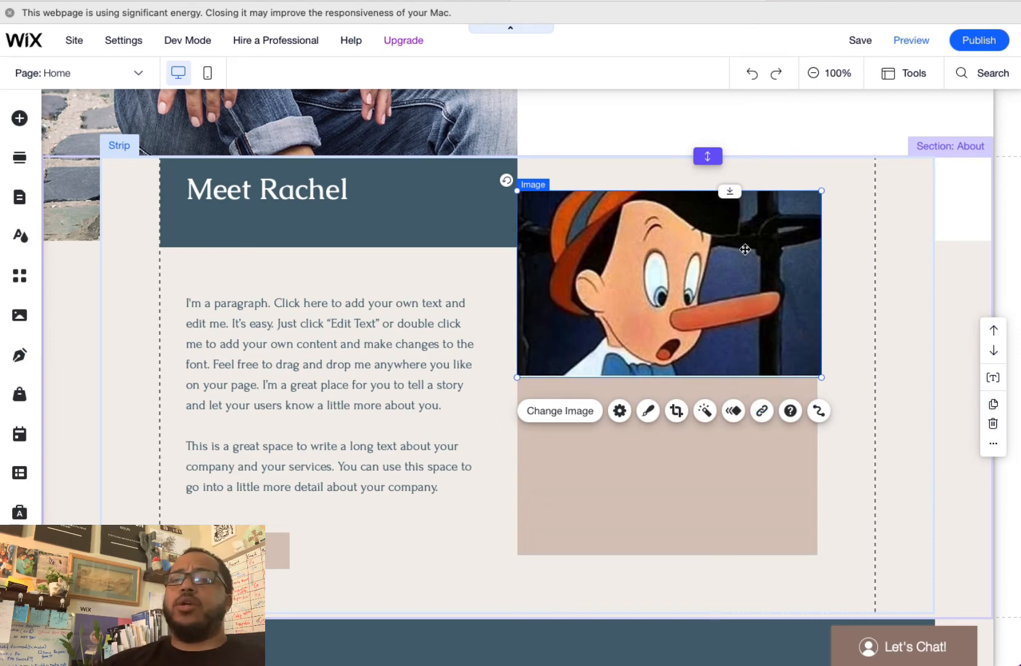
{"action": "left_click", "coordinate": [758, 411]}
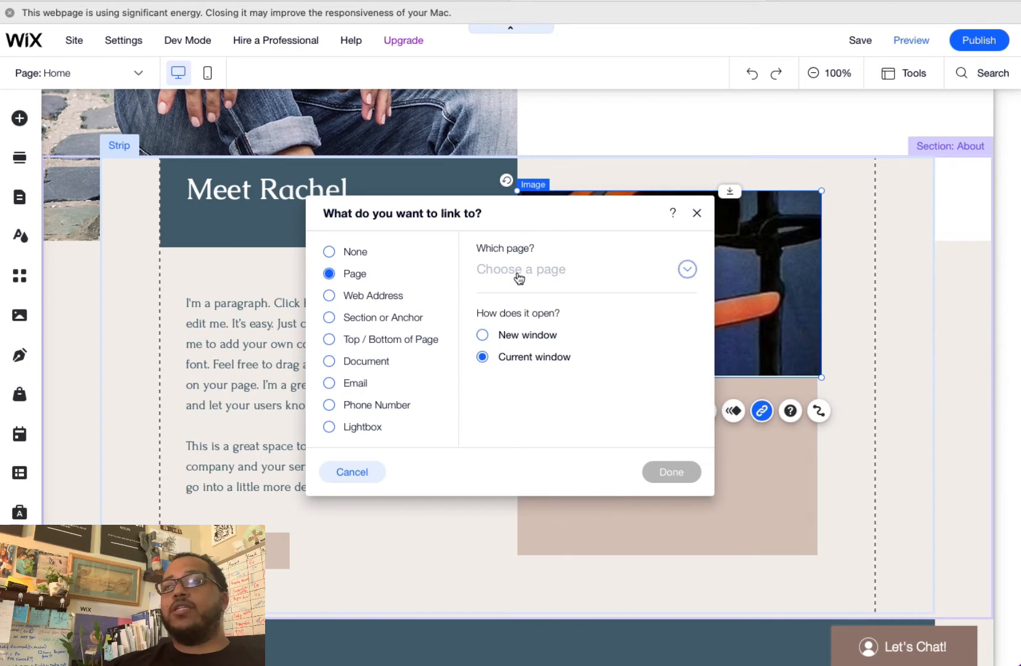
{"action": "left_click", "coordinate": [330, 296]}
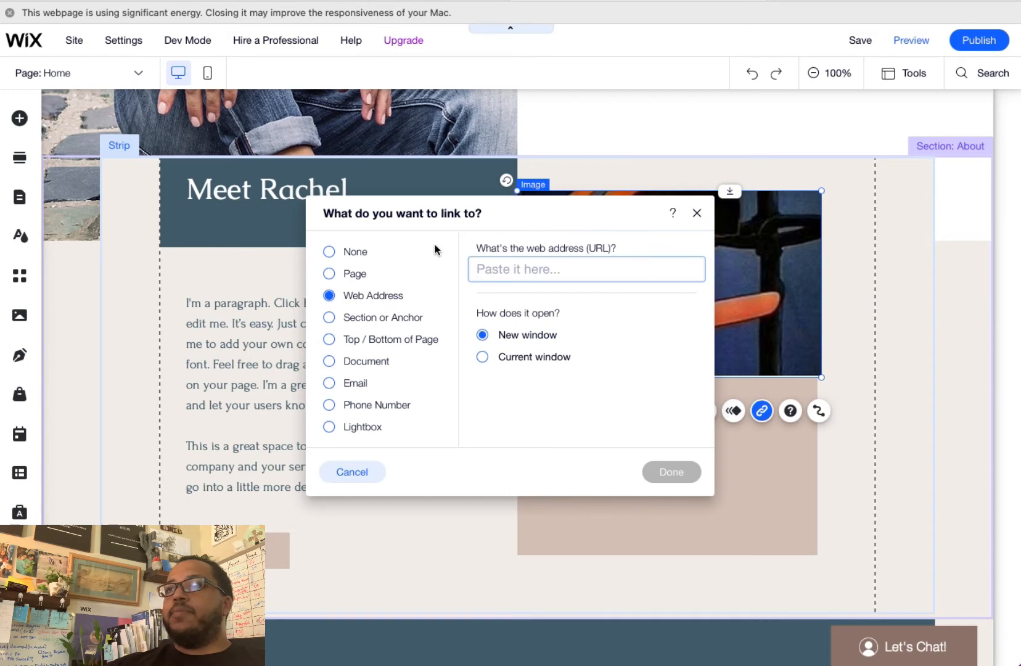
{"action": "left_click", "coordinate": [344, 256]}
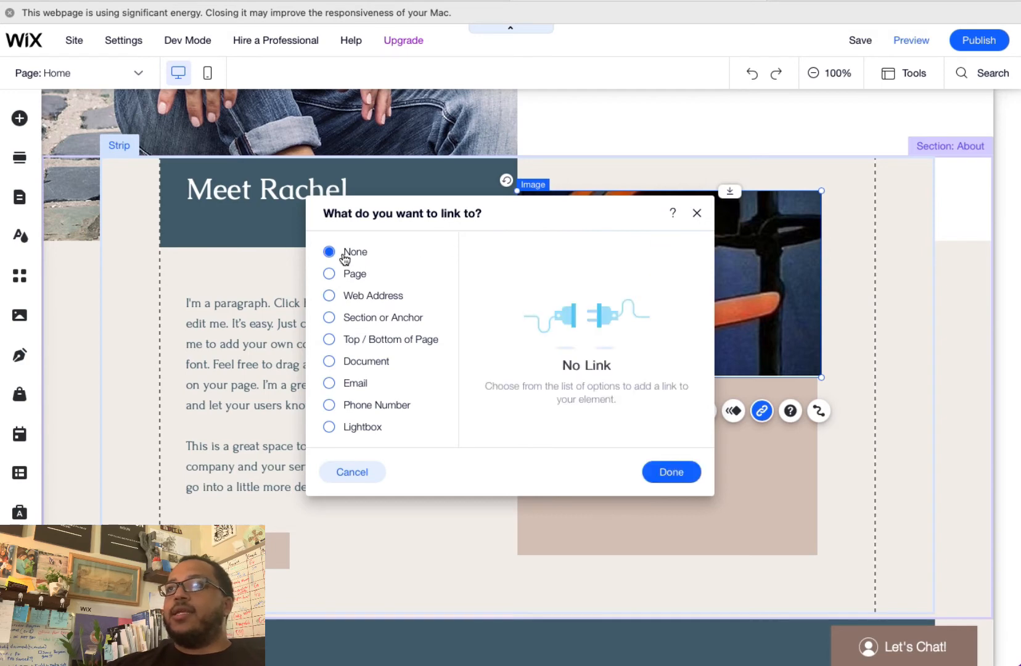
{"action": "left_click", "coordinate": [672, 473]}
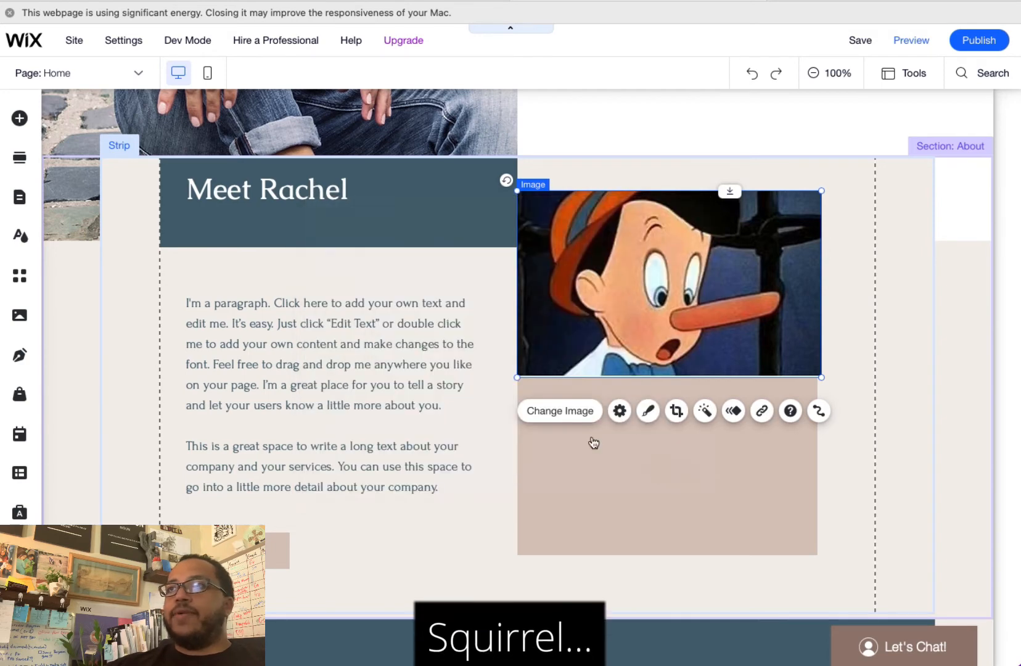
Step: Remove the animation from the About section's paragraph text by choosing None
{"action": "left_click", "coordinate": [407, 360]}
{"action": "double_click", "coordinate": [408, 359]}
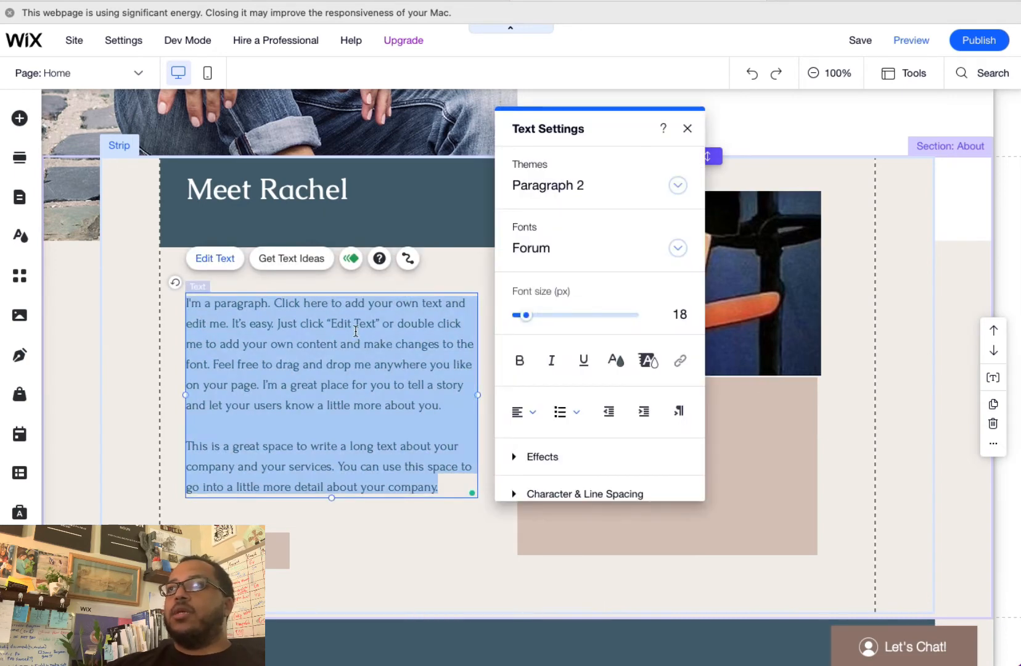
{"action": "left_click", "coordinate": [353, 266]}
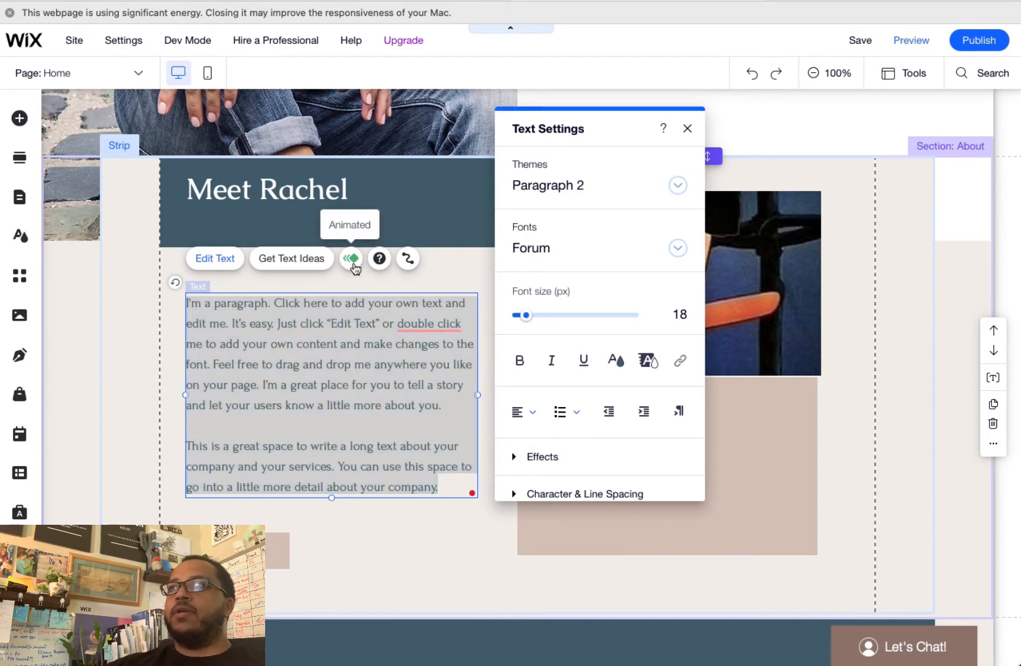
{"action": "left_click", "coordinate": [353, 266]}
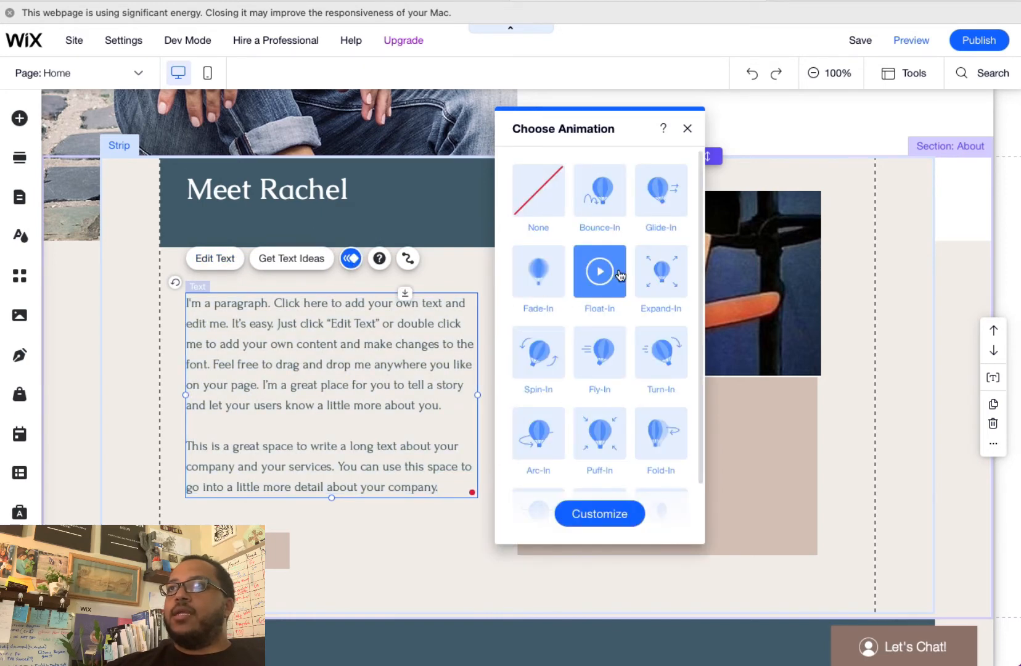
{"action": "left_click", "coordinate": [540, 212]}
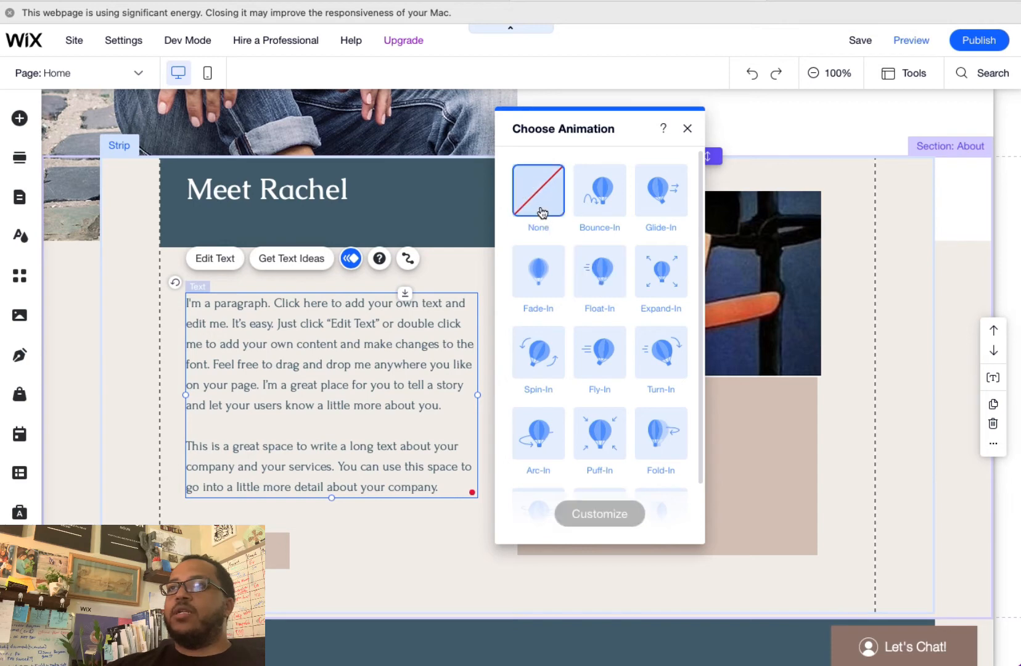
{"action": "left_click", "coordinate": [687, 129]}
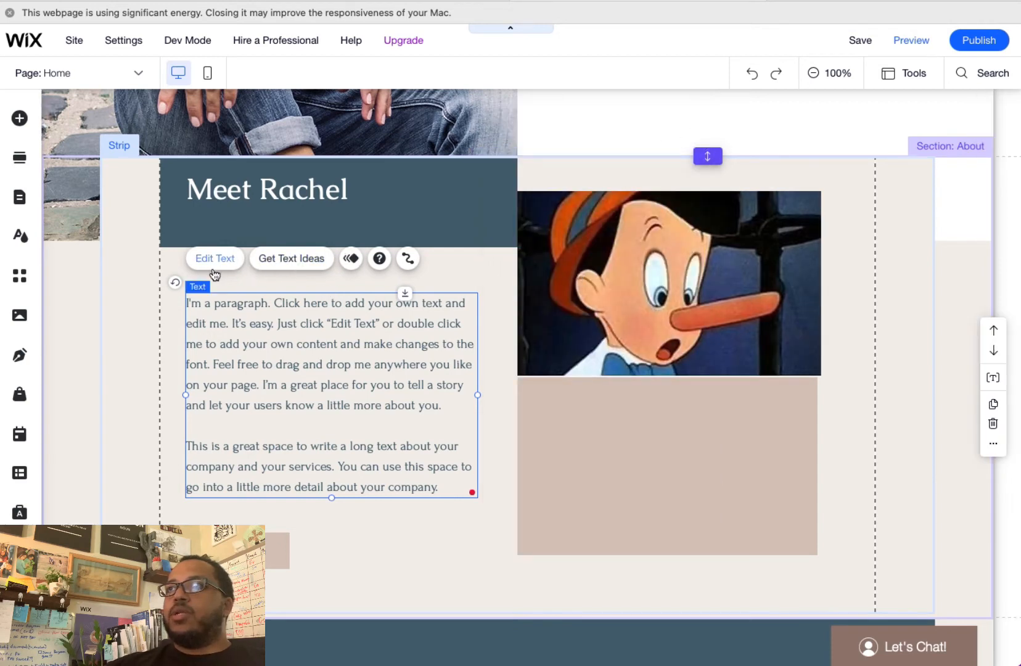
Step: Set the whole About paragraph to the Futura Light font at a size of 15 px
{"action": "double_click", "coordinate": [208, 306]}
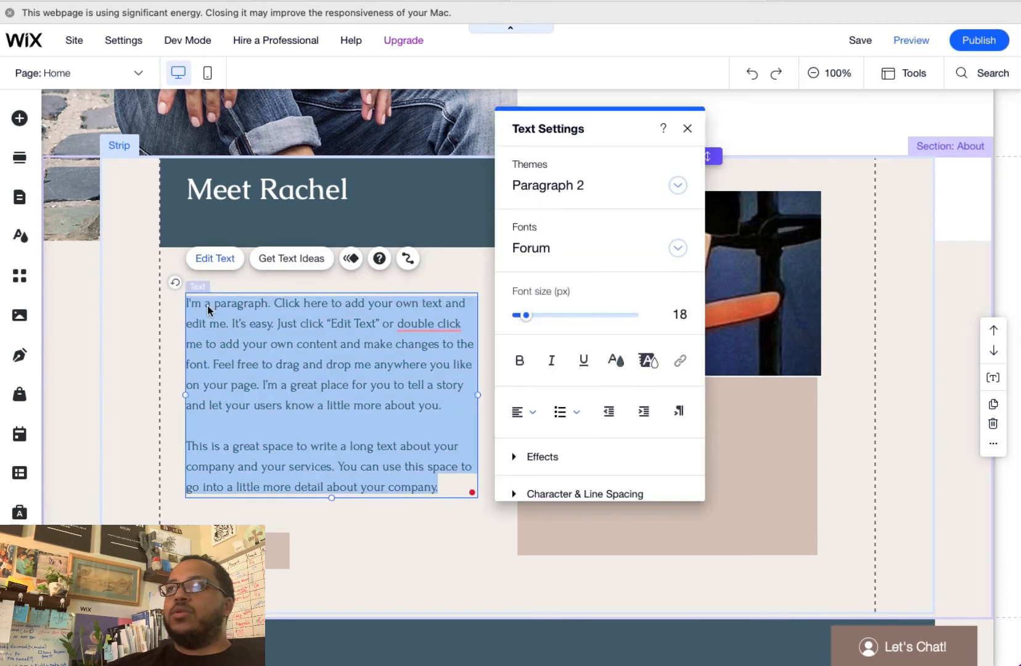
{"action": "left_click", "coordinate": [563, 246]}
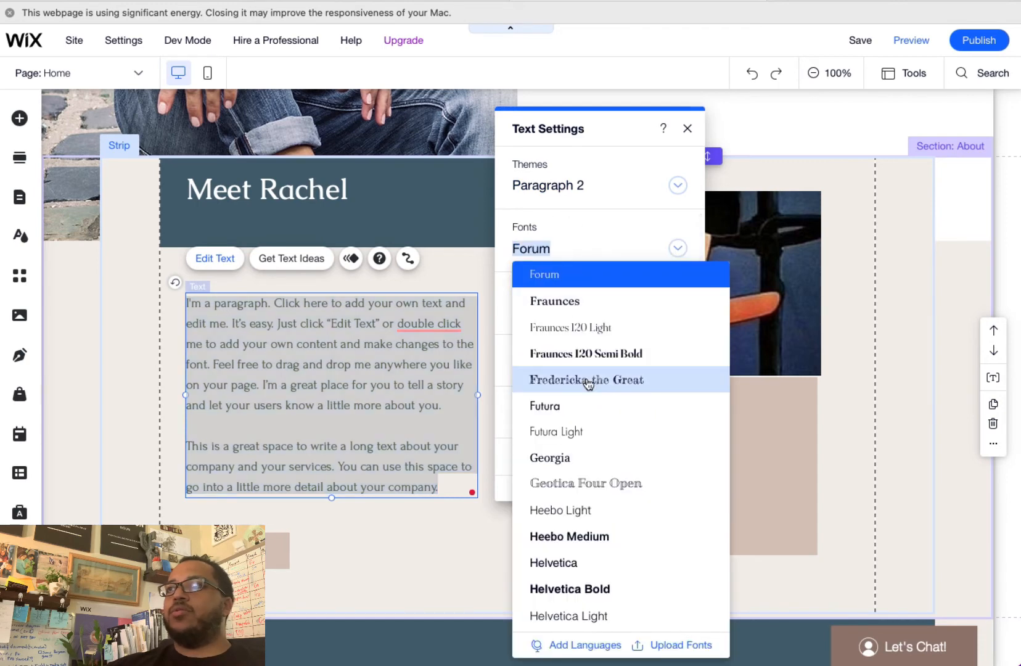
{"action": "left_click", "coordinate": [588, 431]}
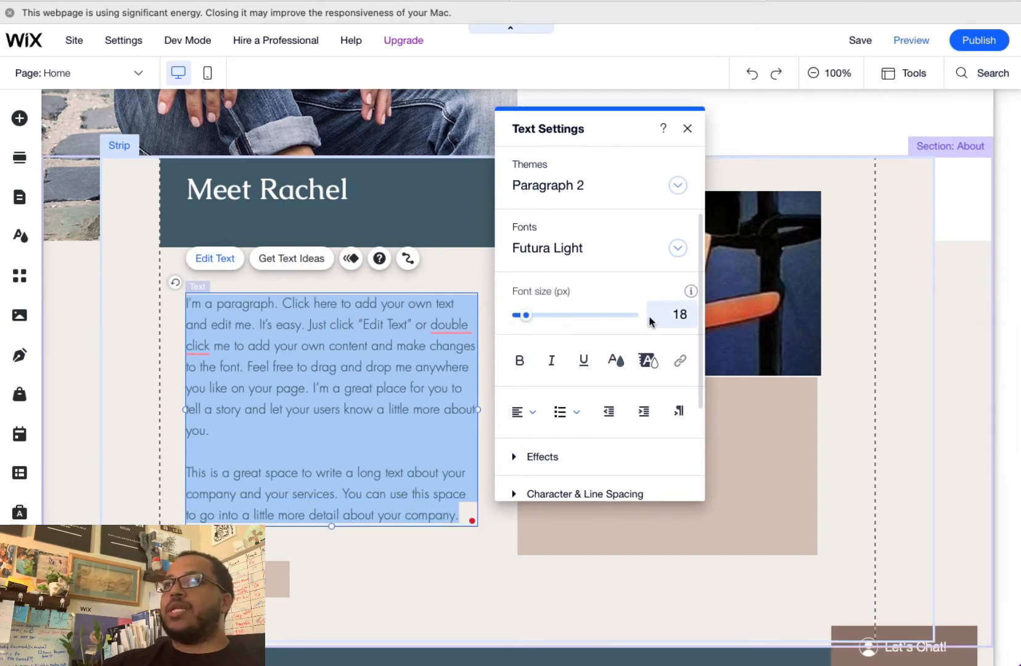
{"action": "left_click", "coordinate": [678, 315]}
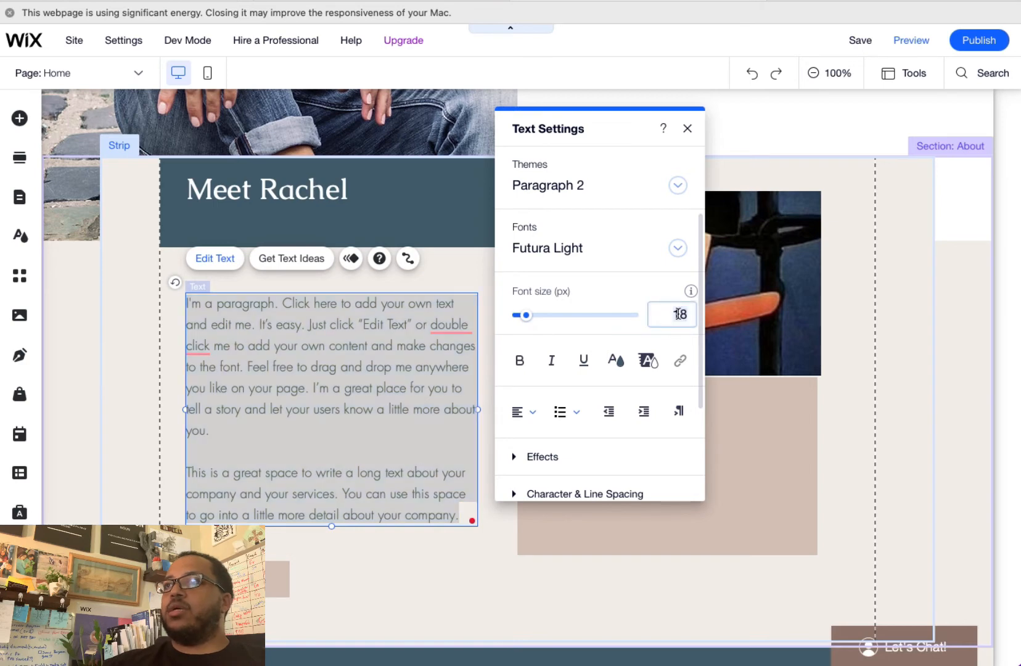
{"action": "type", "text": "15"}
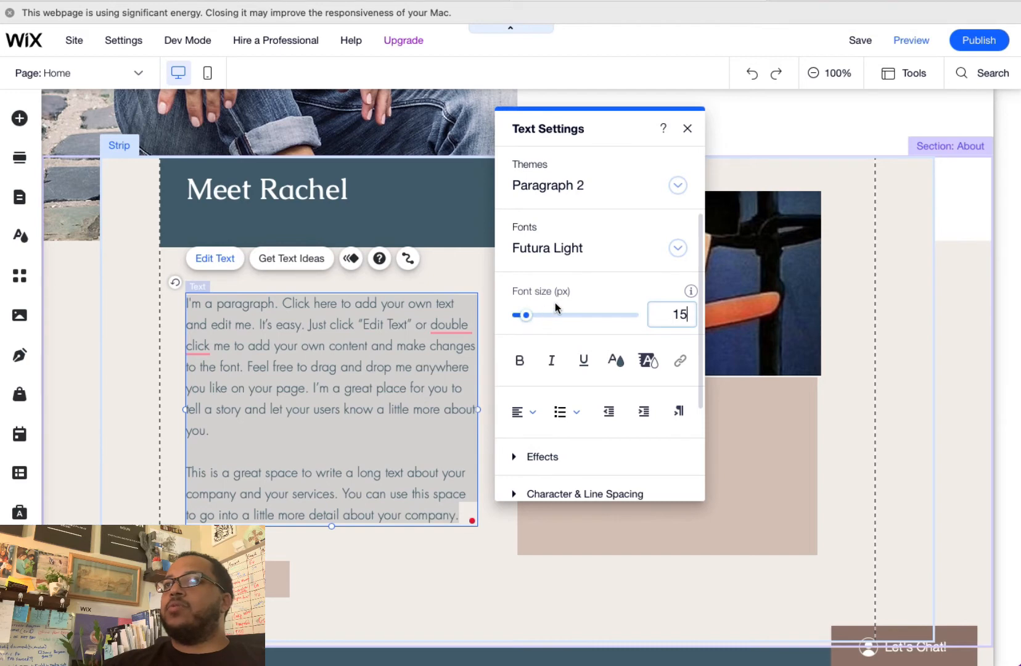
Step: Apply bold, italic and underline formatting to the About paragraph
{"action": "left_click", "coordinate": [520, 363]}
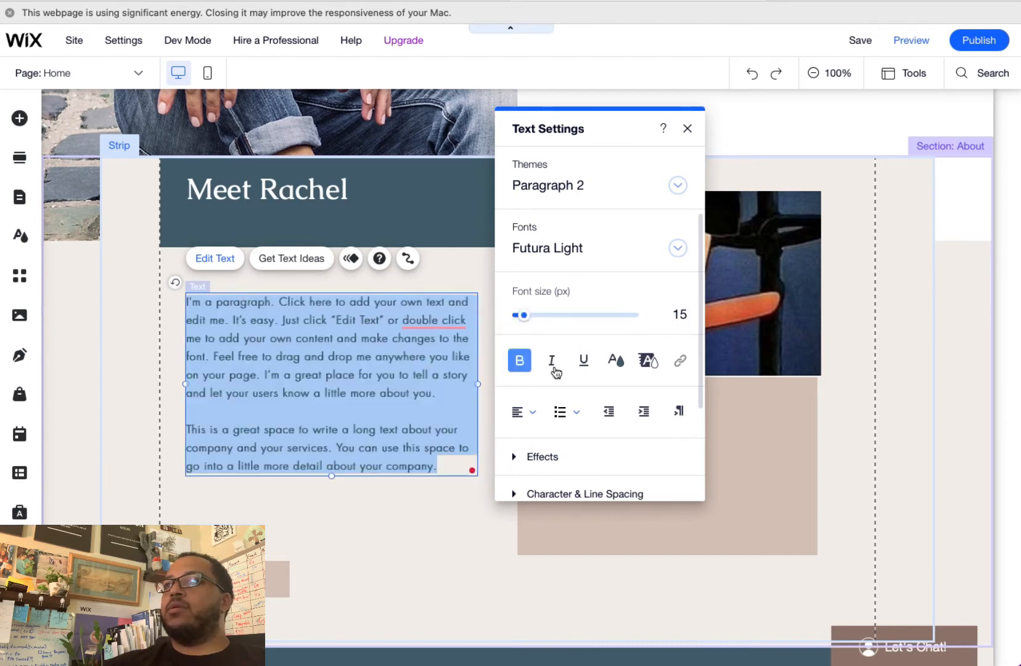
{"action": "left_click", "coordinate": [552, 364]}
{"action": "left_click", "coordinate": [585, 369]}
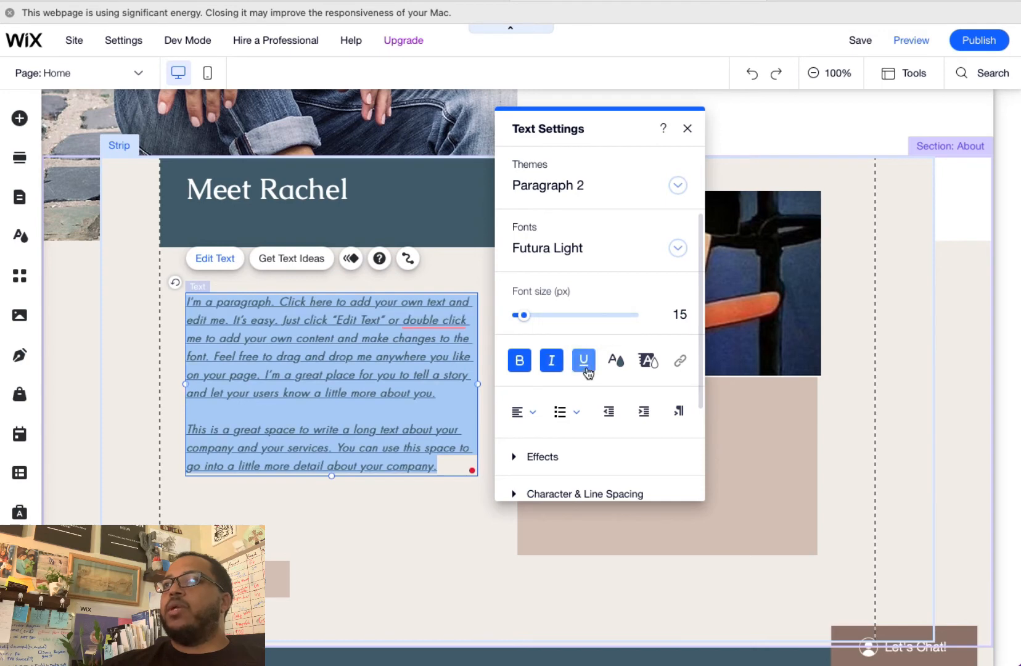
Step: Change the About paragraph's text colour to black (#000000) from the saved colours
{"action": "left_click", "coordinate": [615, 360]}
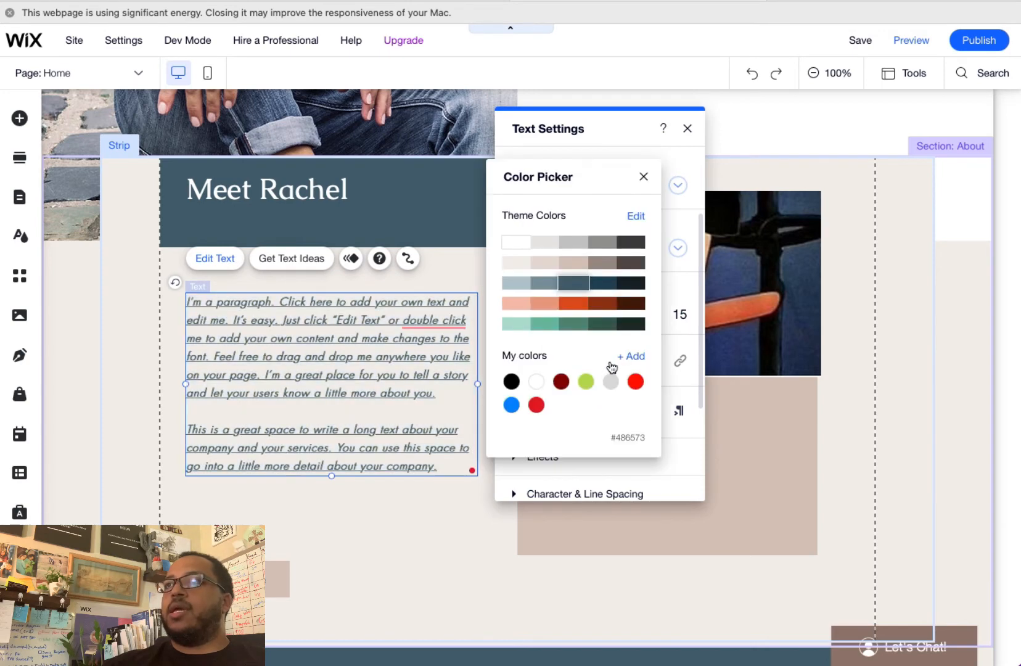
{"action": "left_click", "coordinate": [505, 387]}
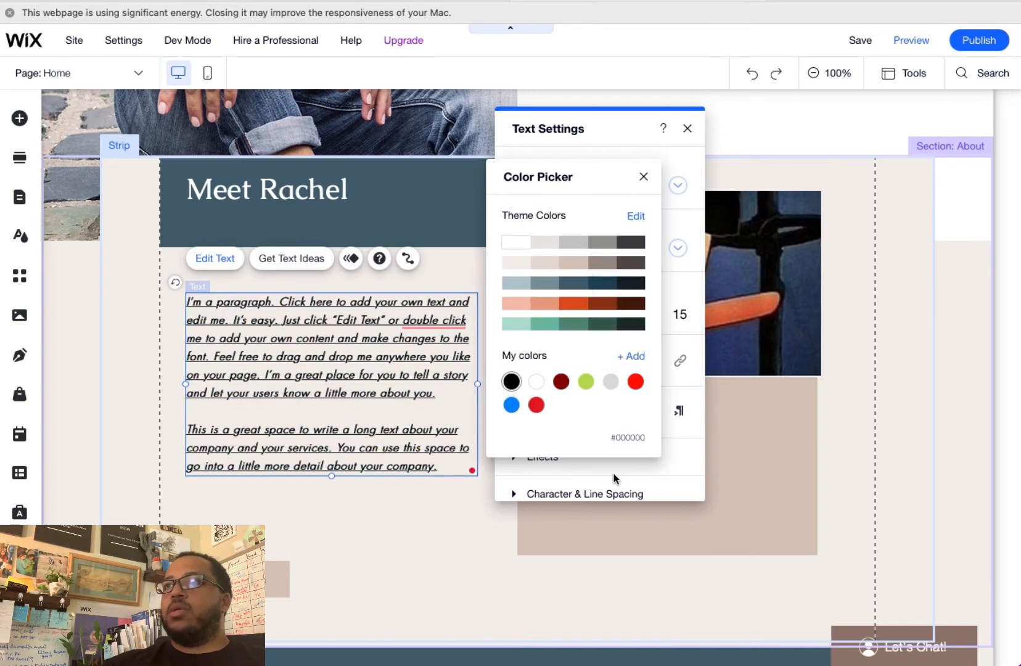
{"action": "left_click", "coordinate": [645, 463]}
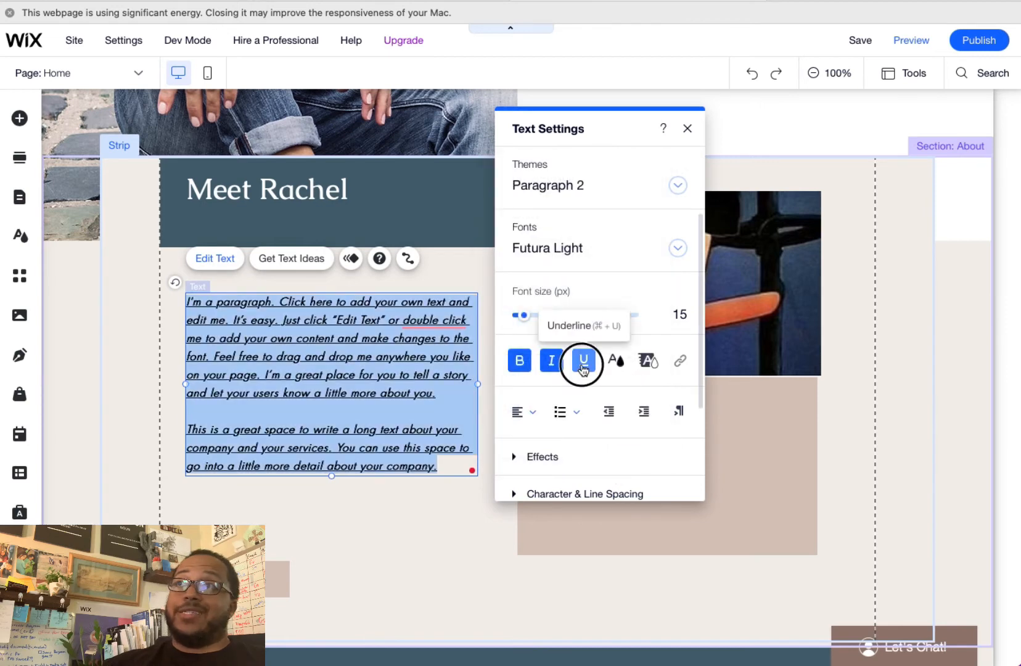
Step: Remove the underline, bold and italic formatting from the About paragraph
{"action": "left_click", "coordinate": [583, 364]}
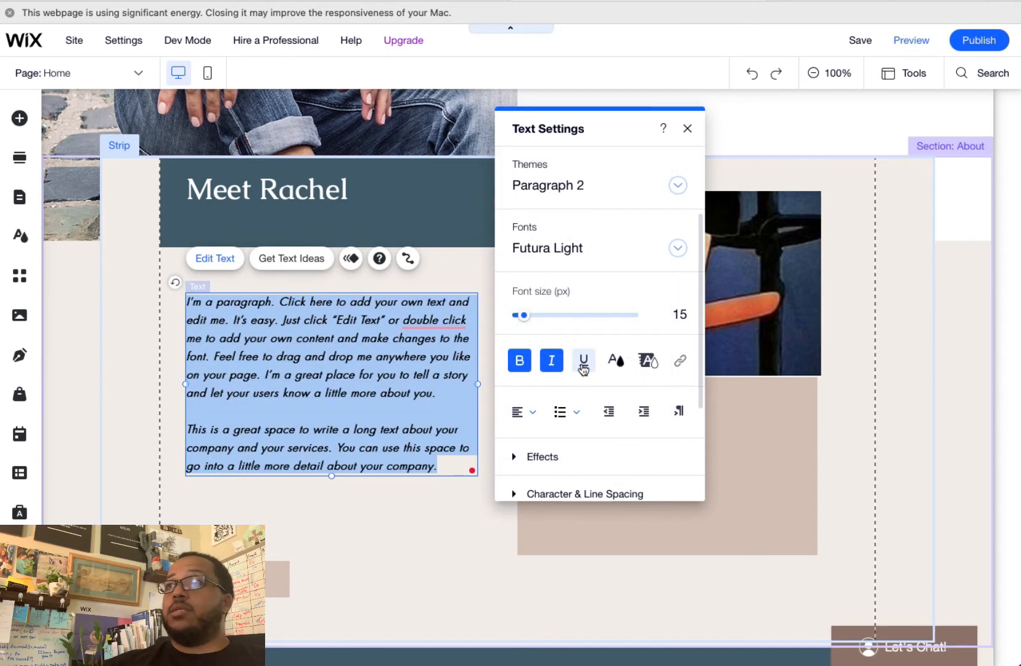
{"action": "left_click", "coordinate": [525, 365]}
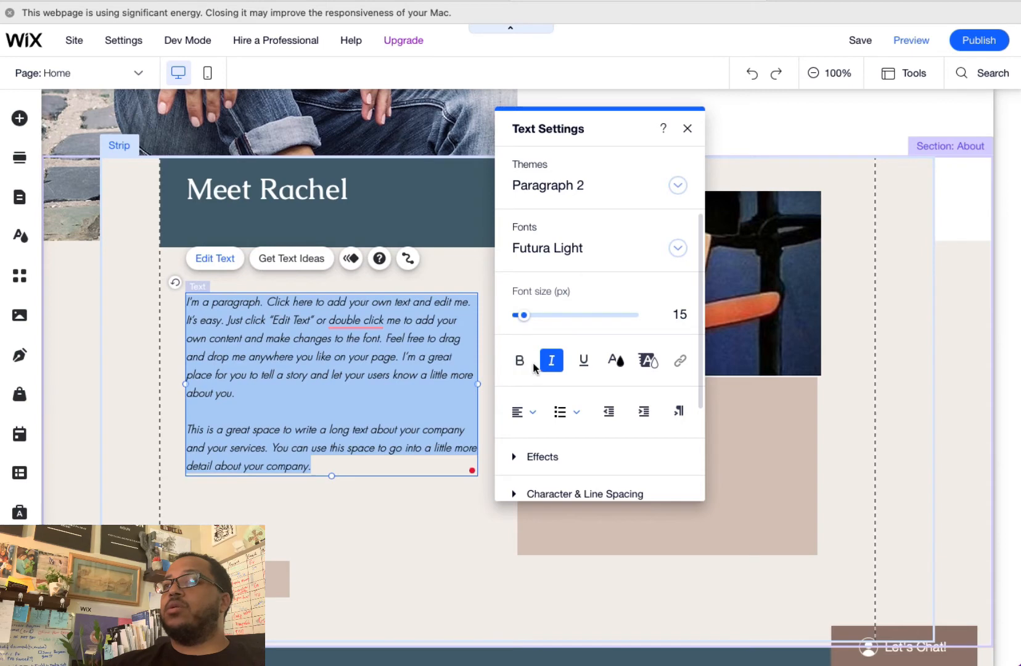
{"action": "left_click", "coordinate": [551, 362]}
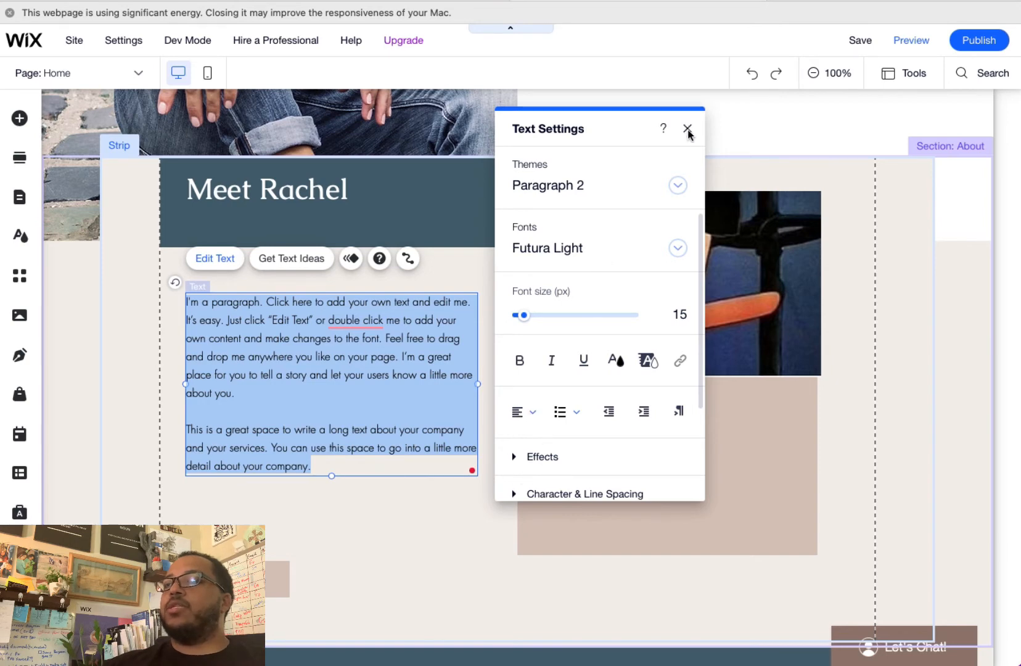
Step: Try text effects C and A on the About paragraph, and set its effect back to none
{"action": "left_click", "coordinate": [529, 411]}
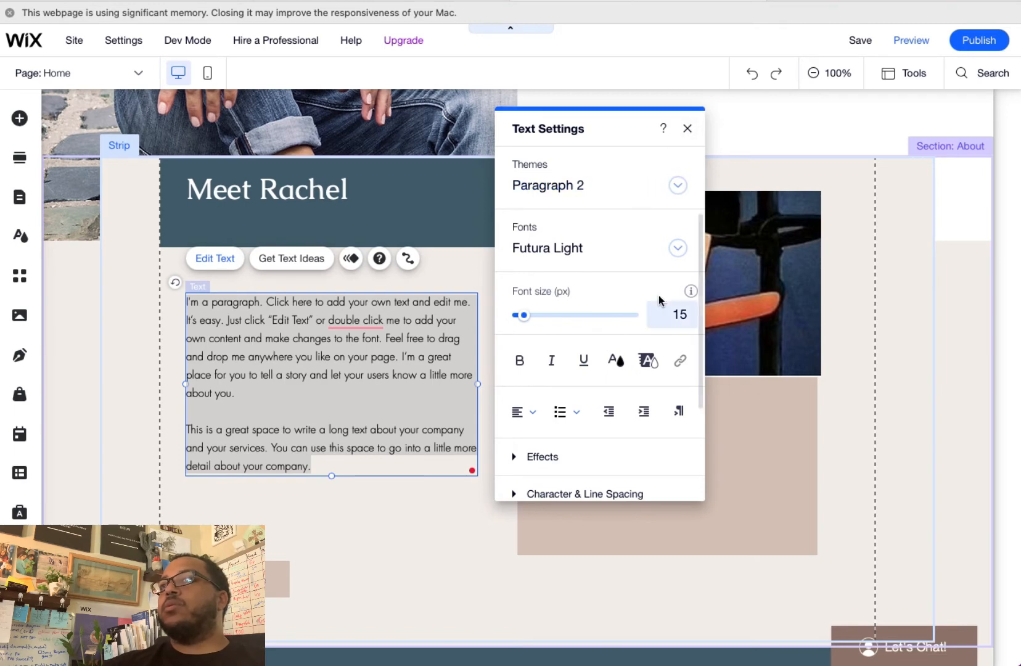
{"action": "scroll", "coordinate": [659, 295], "scroll_direction": "down", "scroll_amount": 5}
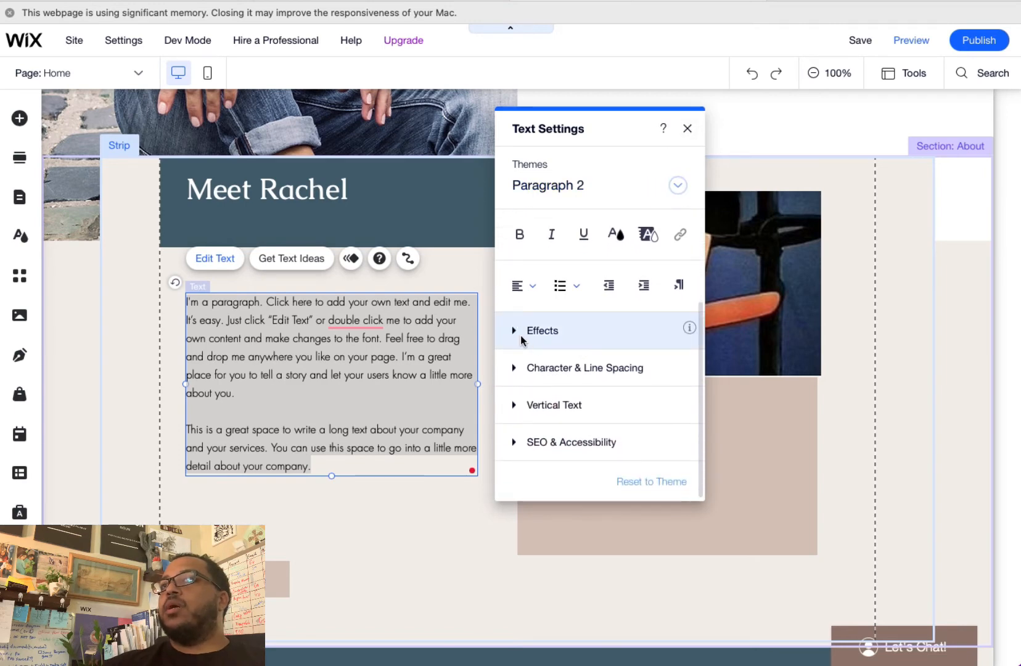
{"action": "left_click", "coordinate": [517, 329]}
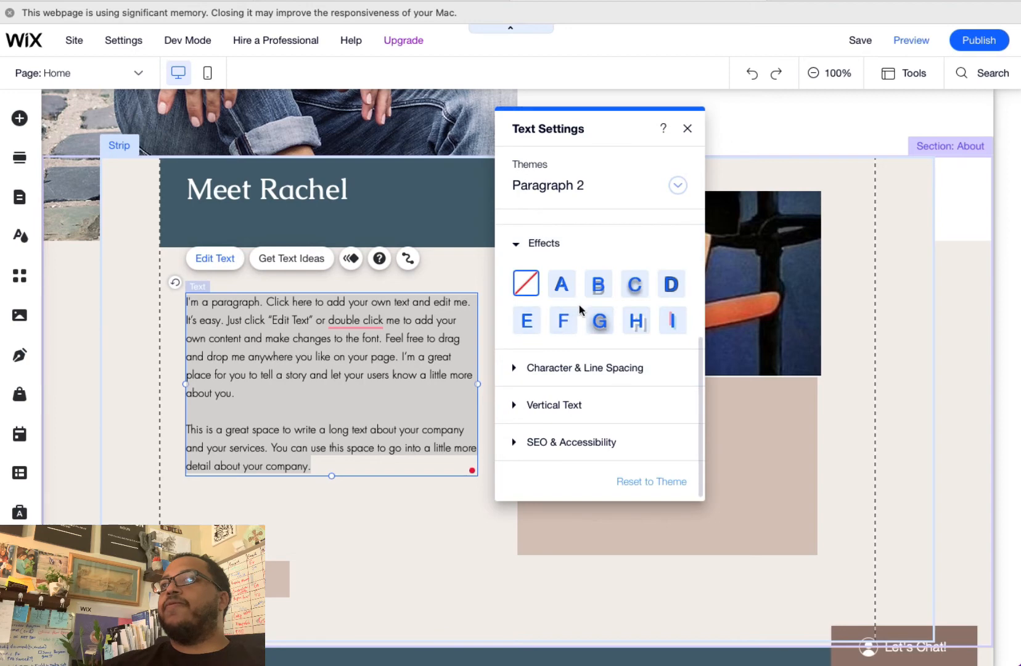
{"action": "left_click", "coordinate": [635, 284]}
{"action": "left_click", "coordinate": [561, 284]}
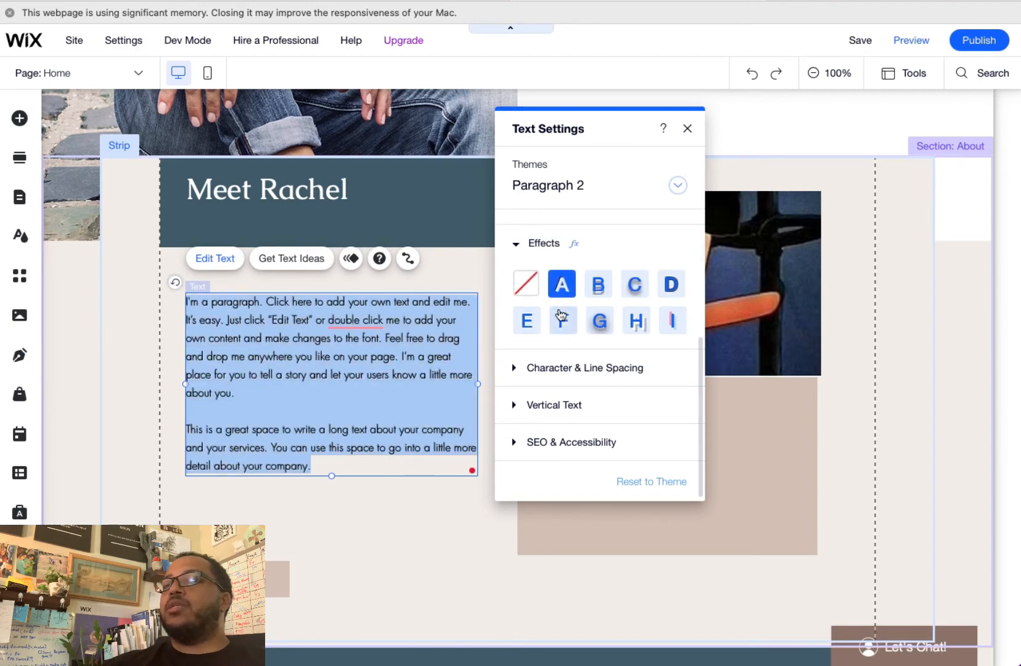
{"action": "left_click", "coordinate": [527, 287]}
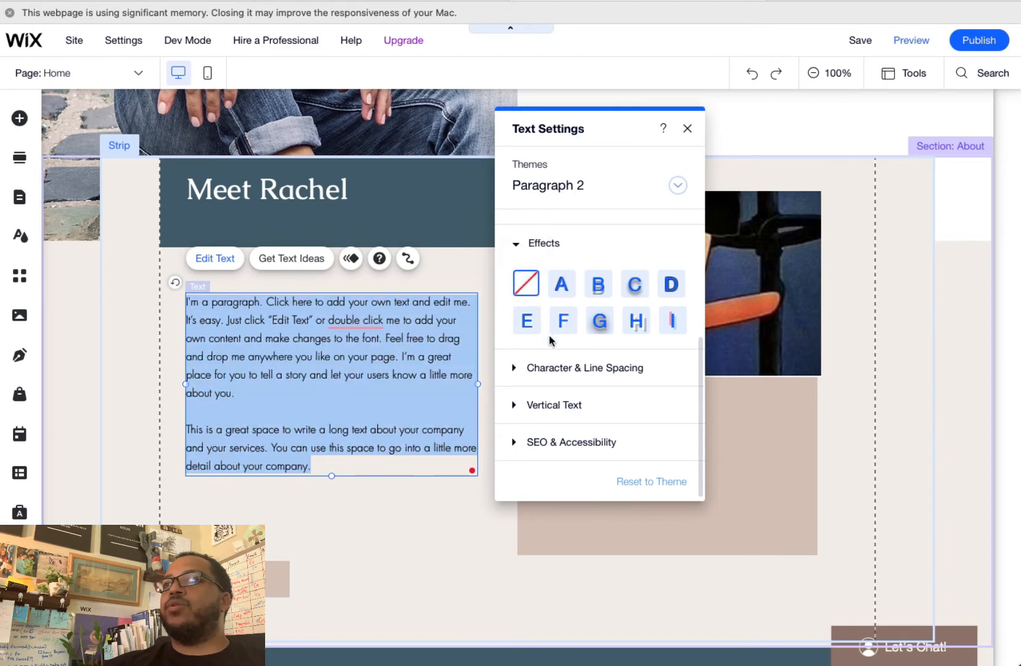
Step: Set a custom line spacing of 2.2 for the About paragraph and leave text editing
{"action": "left_click", "coordinate": [551, 368]}
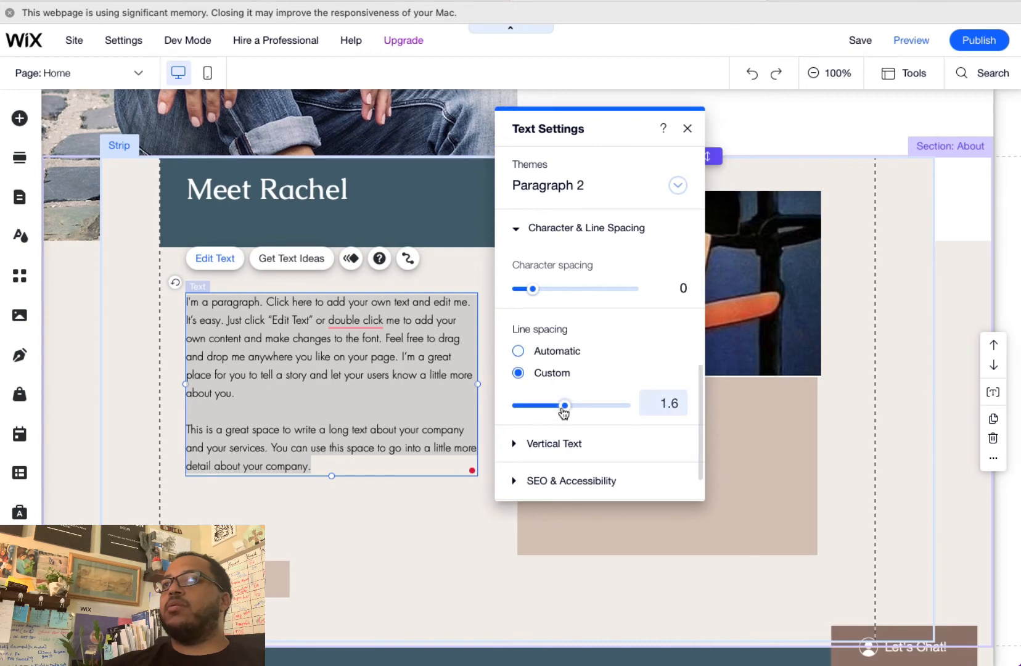
{"action": "left_click_drag", "start_coordinate": [563, 411], "coordinate": [592, 409]}
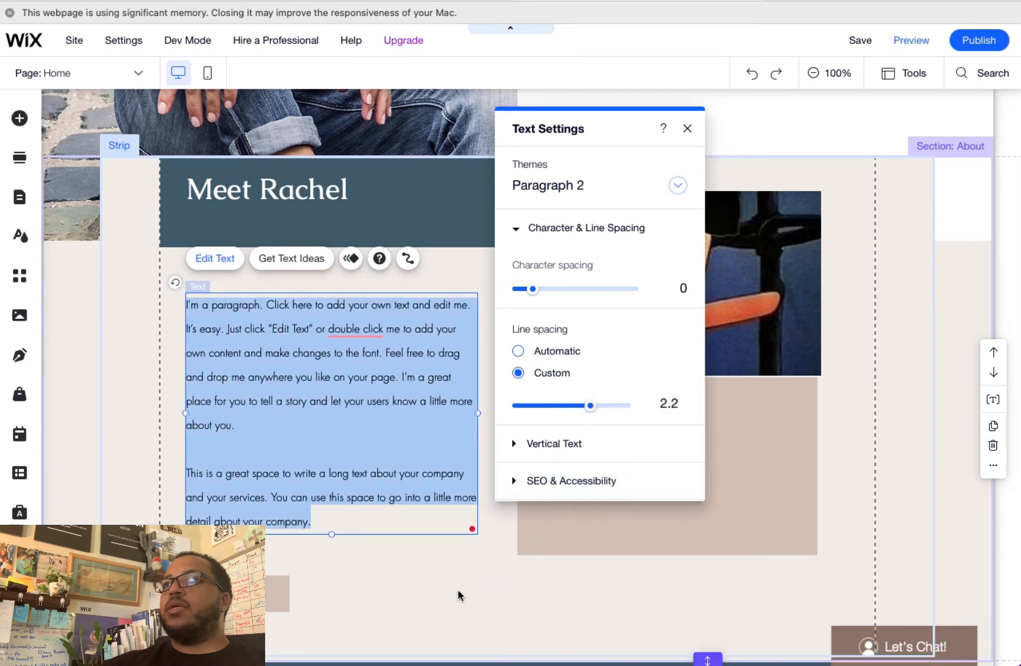
{"action": "left_click", "coordinate": [344, 544]}
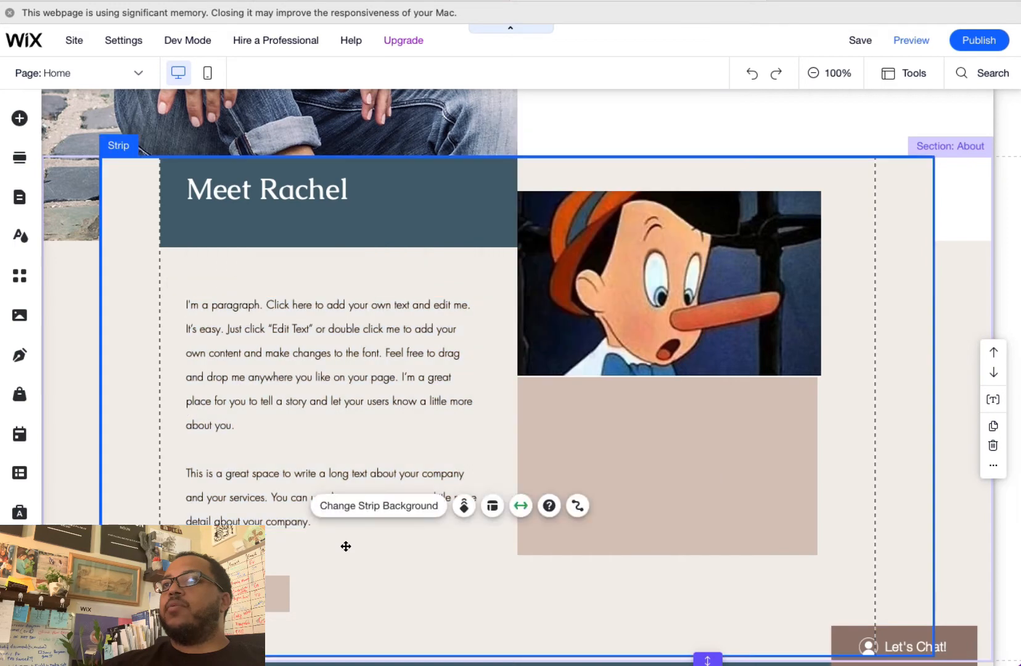
Step: Link the About section's Read More button to the Home page, opening in the current window
{"action": "left_click", "coordinate": [349, 391]}
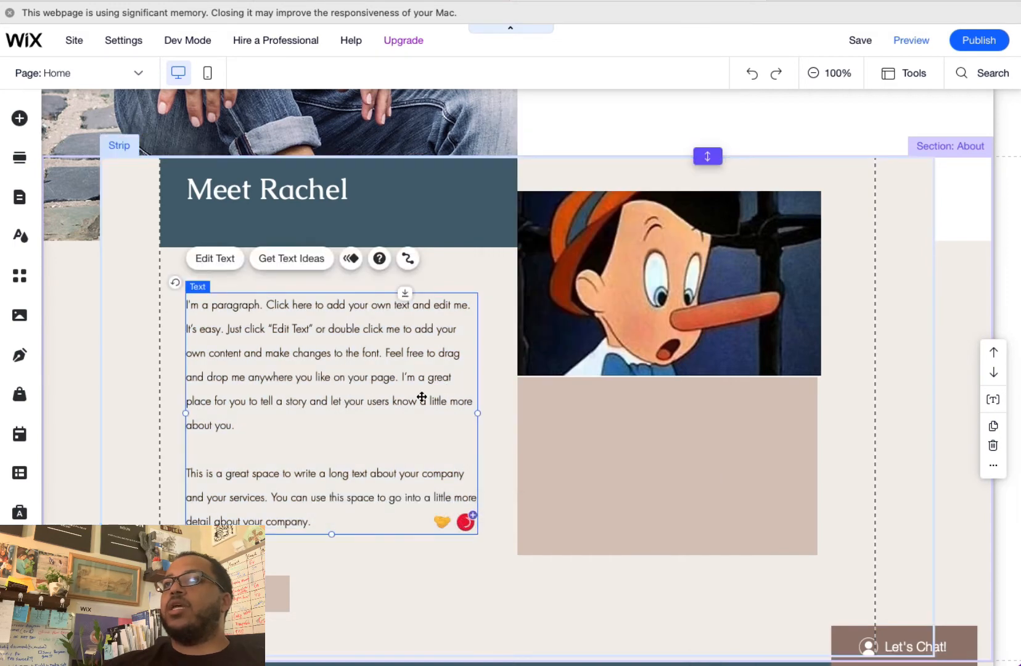
{"action": "scroll", "coordinate": [422, 397], "scroll_direction": "down", "scroll_amount": 3}
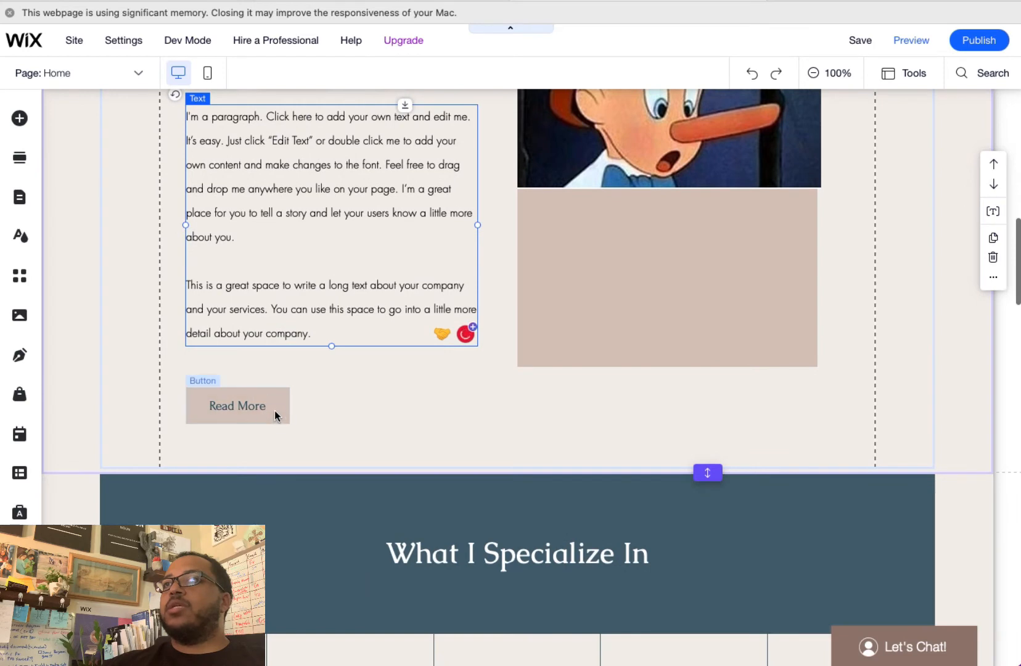
{"action": "left_click", "coordinate": [274, 410]}
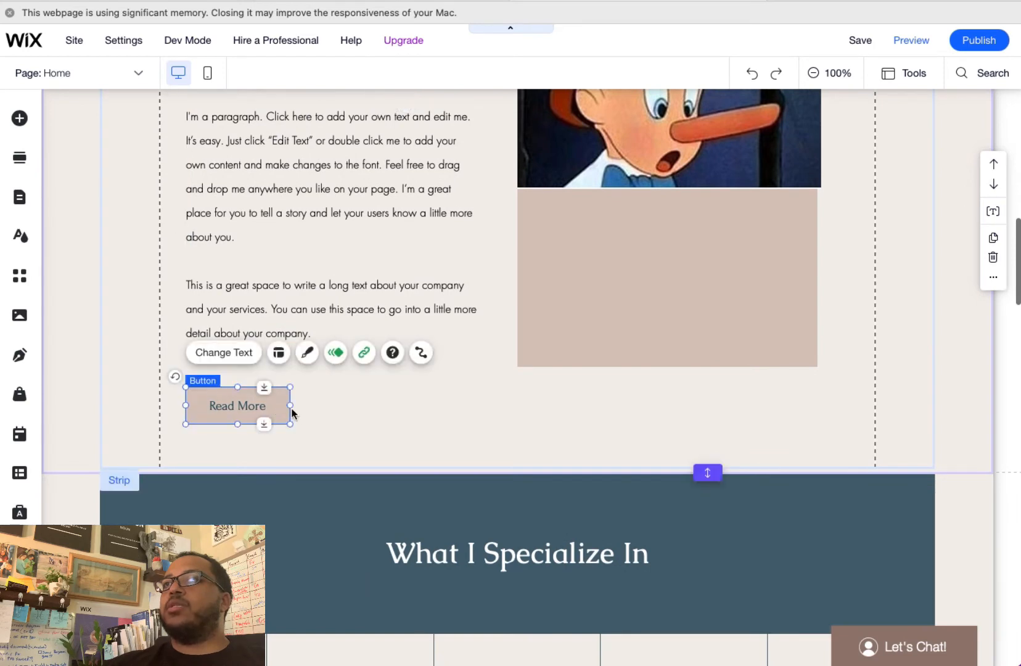
{"action": "left_click", "coordinate": [364, 353]}
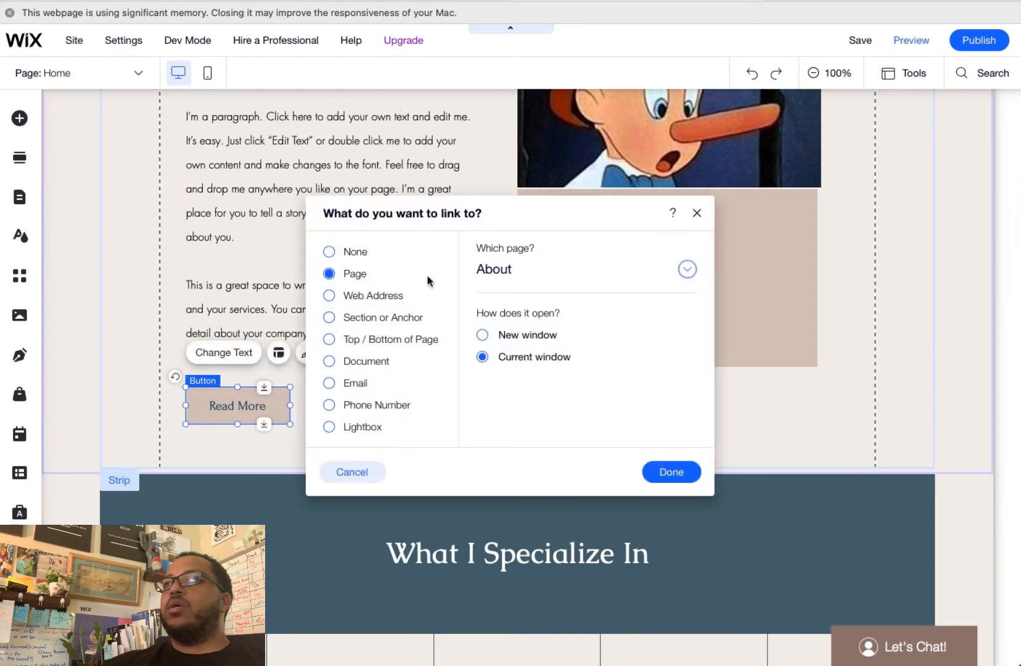
{"action": "left_click", "coordinate": [330, 252]}
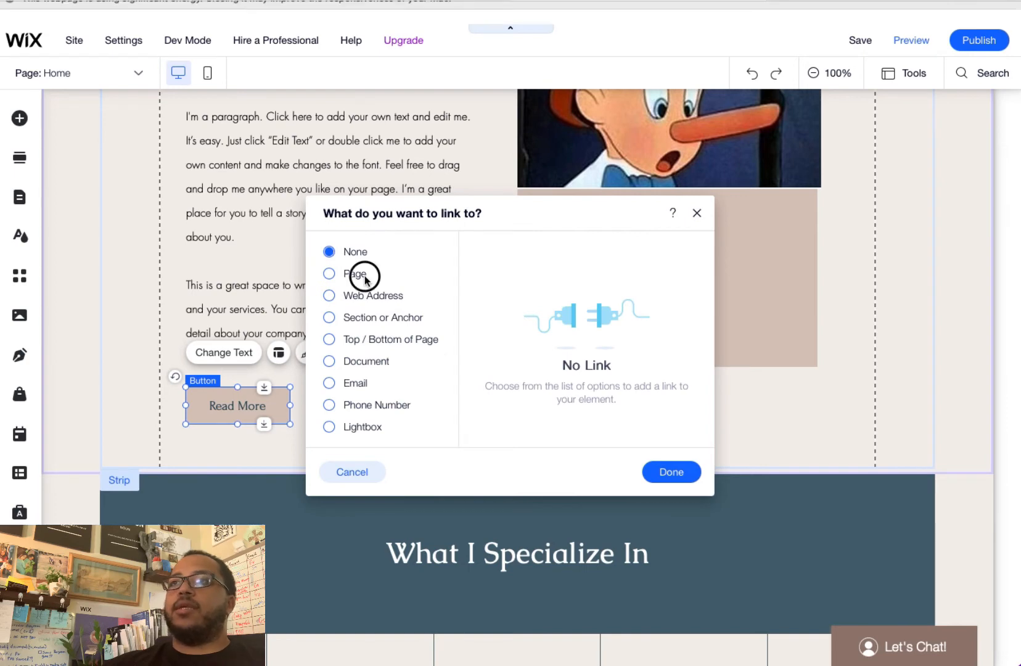
{"action": "left_click", "coordinate": [361, 275]}
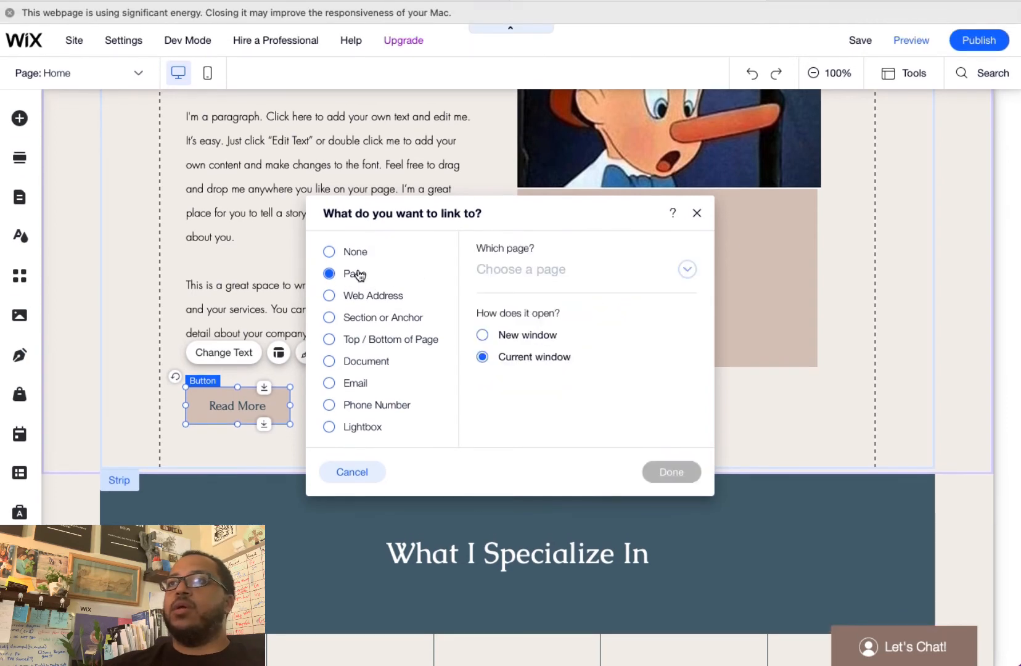
{"action": "left_click", "coordinate": [514, 267]}
{"action": "left_click", "coordinate": [516, 293]}
{"action": "left_click", "coordinate": [673, 472]}
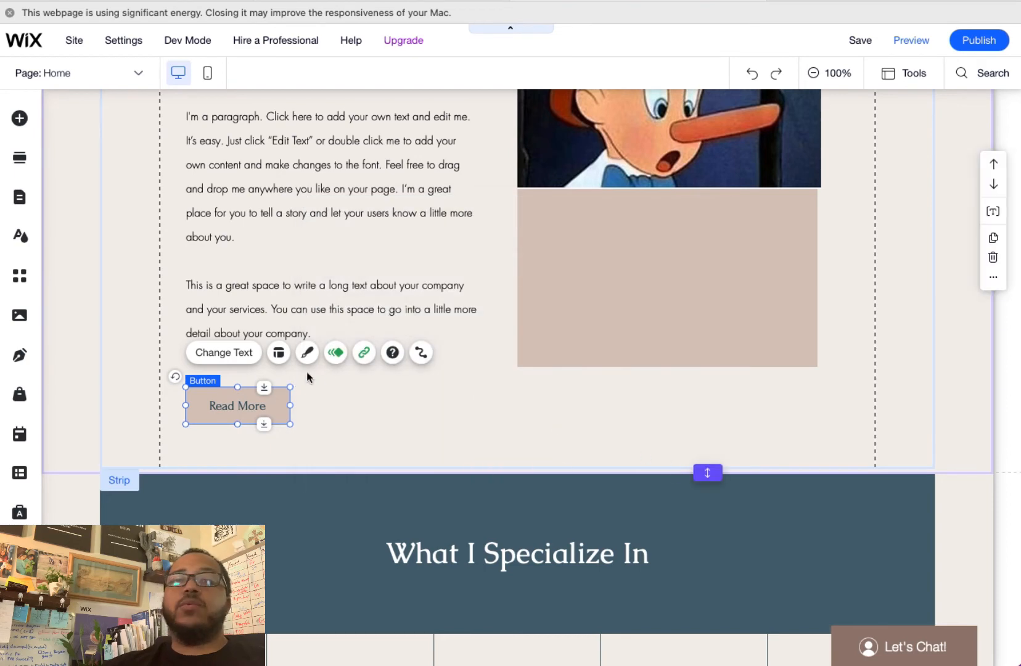
Step: Change the Read More button's link to the About page, opening in the current window
{"action": "left_click", "coordinate": [362, 363]}
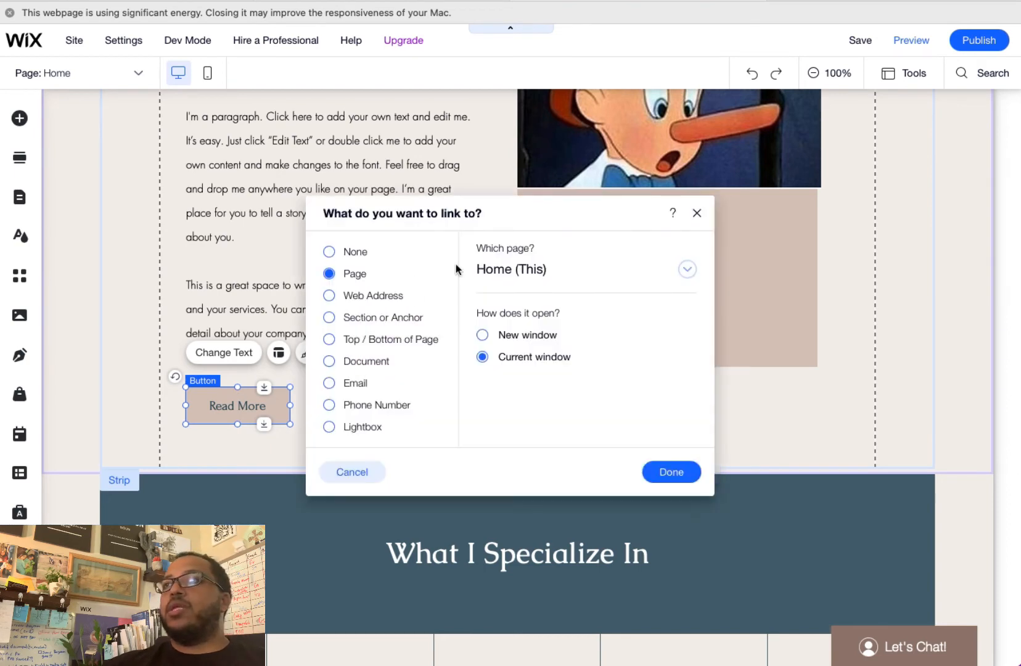
{"action": "left_click", "coordinate": [509, 270]}
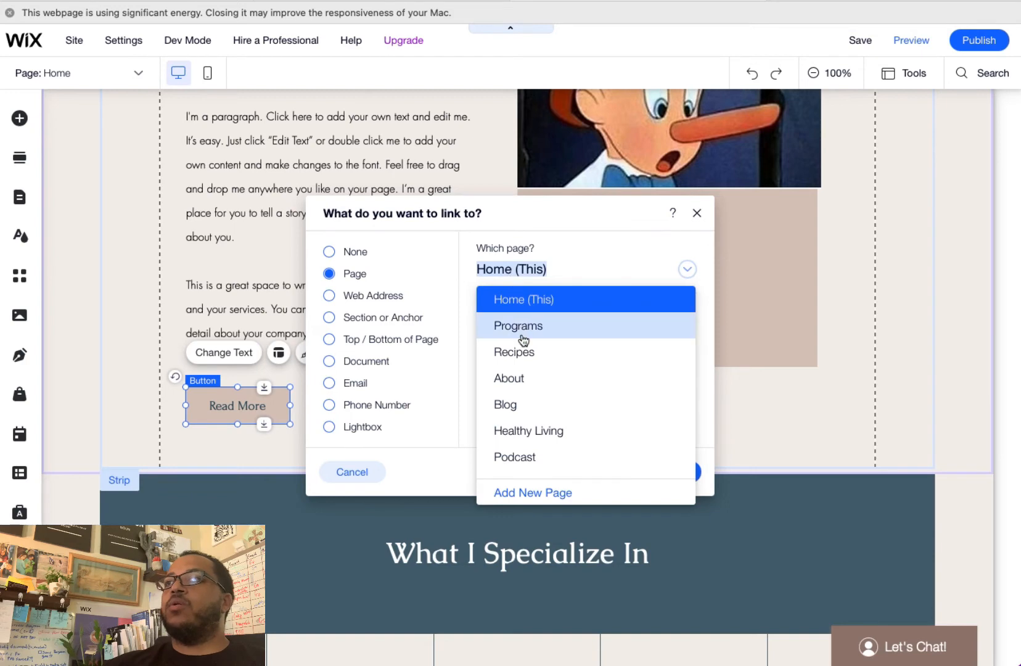
{"action": "left_click", "coordinate": [524, 377]}
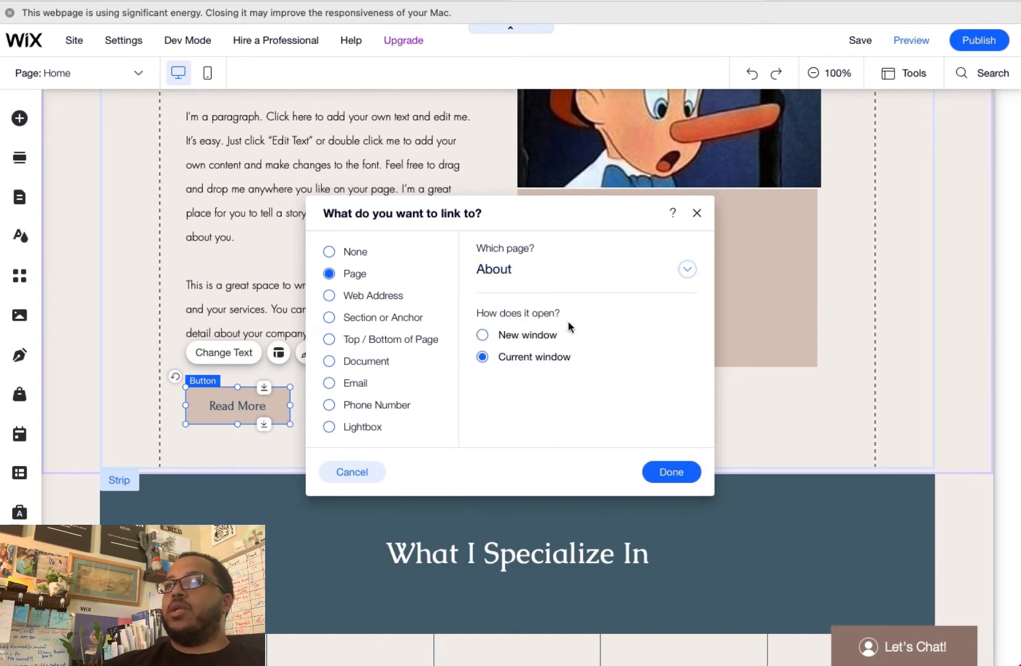
{"action": "left_click", "coordinate": [664, 481]}
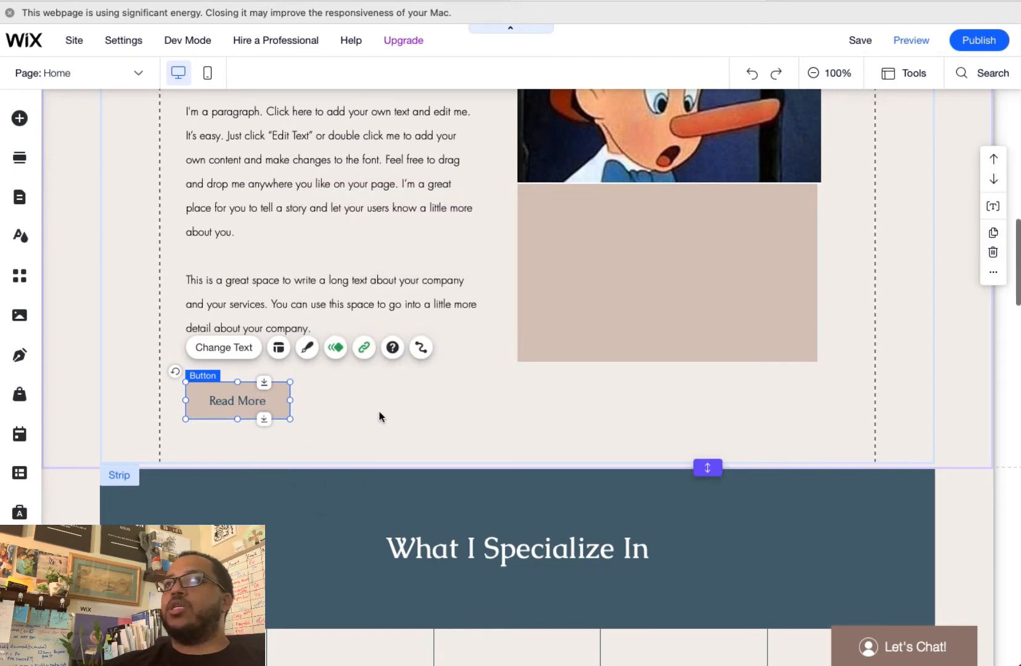
Step: Examine the Features section's editable elements: its heading, title strip, column strip, and the first column's icon and caption
{"action": "scroll", "coordinate": [379, 414], "scroll_direction": "down", "scroll_amount": 10}
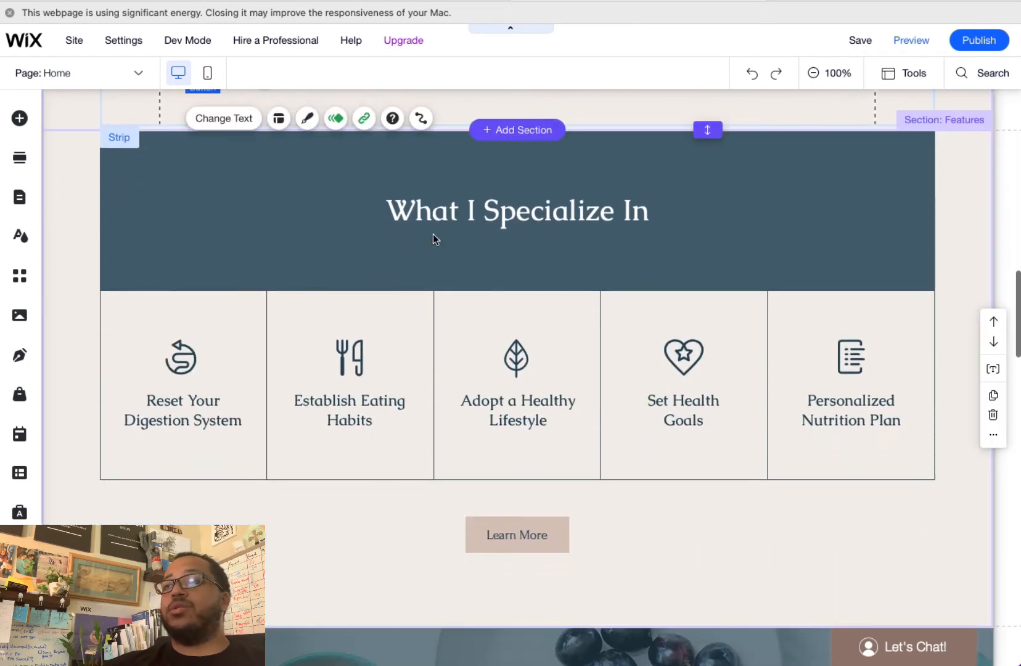
{"action": "left_click", "coordinate": [457, 306]}
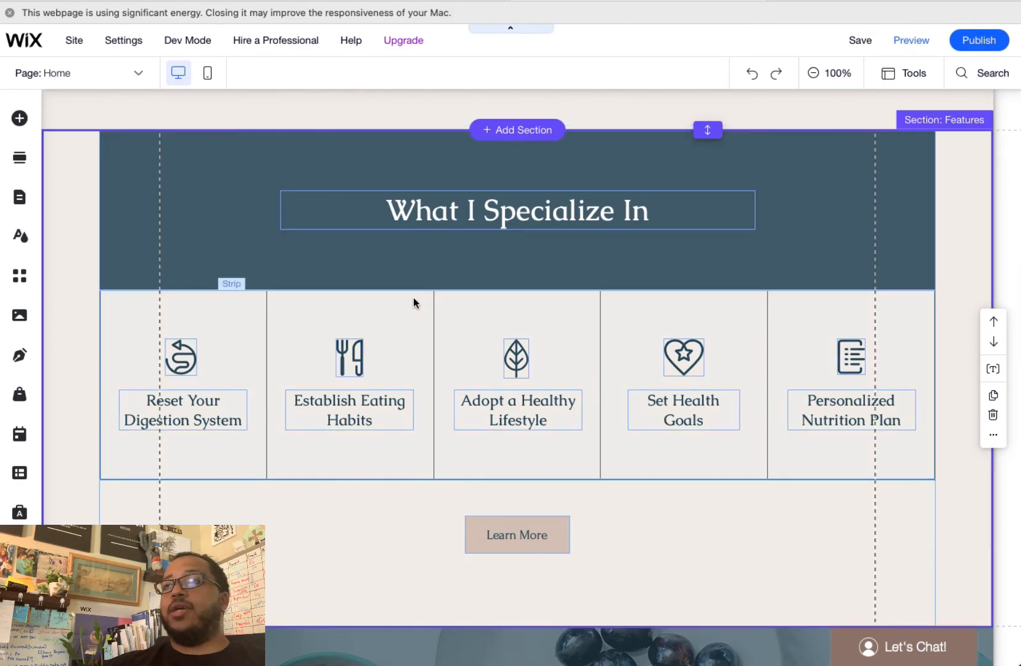
{"action": "scroll", "coordinate": [381, 283], "scroll_direction": "up", "scroll_amount": 3}
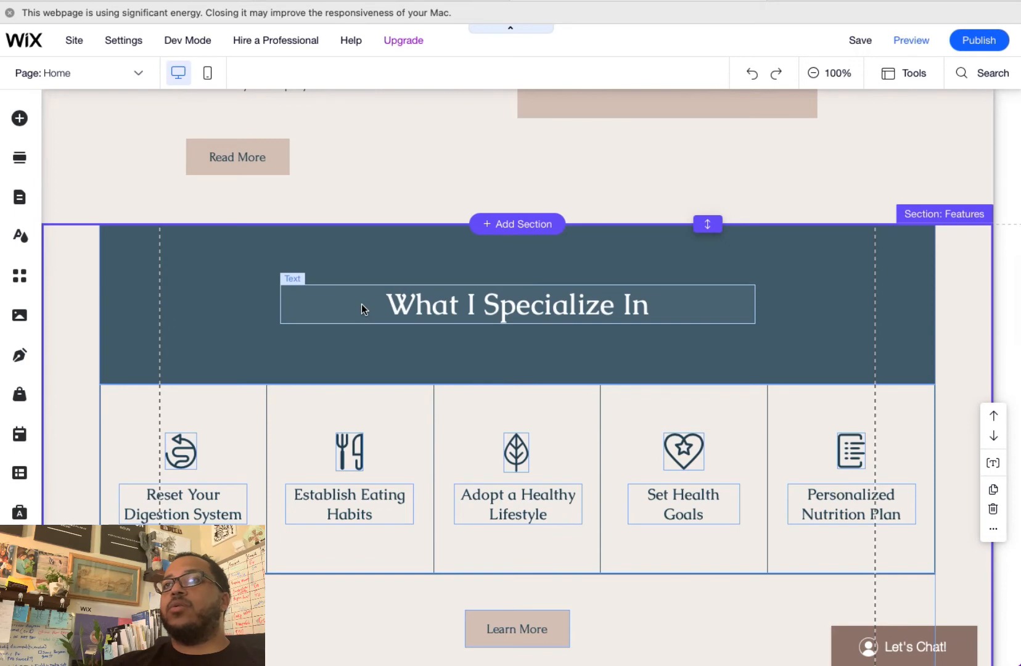
{"action": "left_click", "coordinate": [362, 305]}
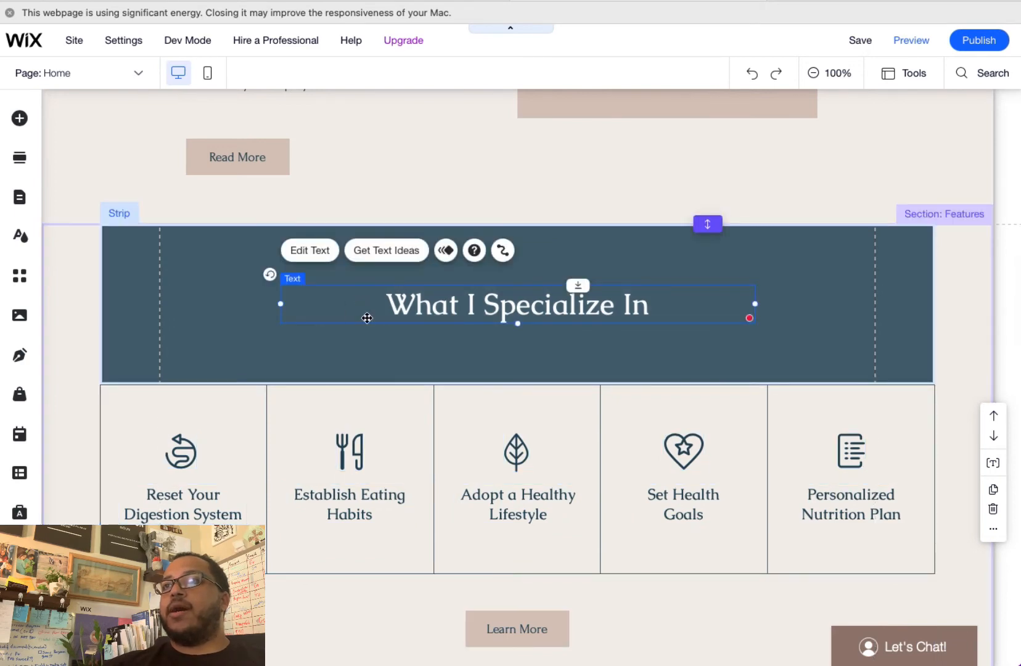
{"action": "left_click", "coordinate": [191, 319]}
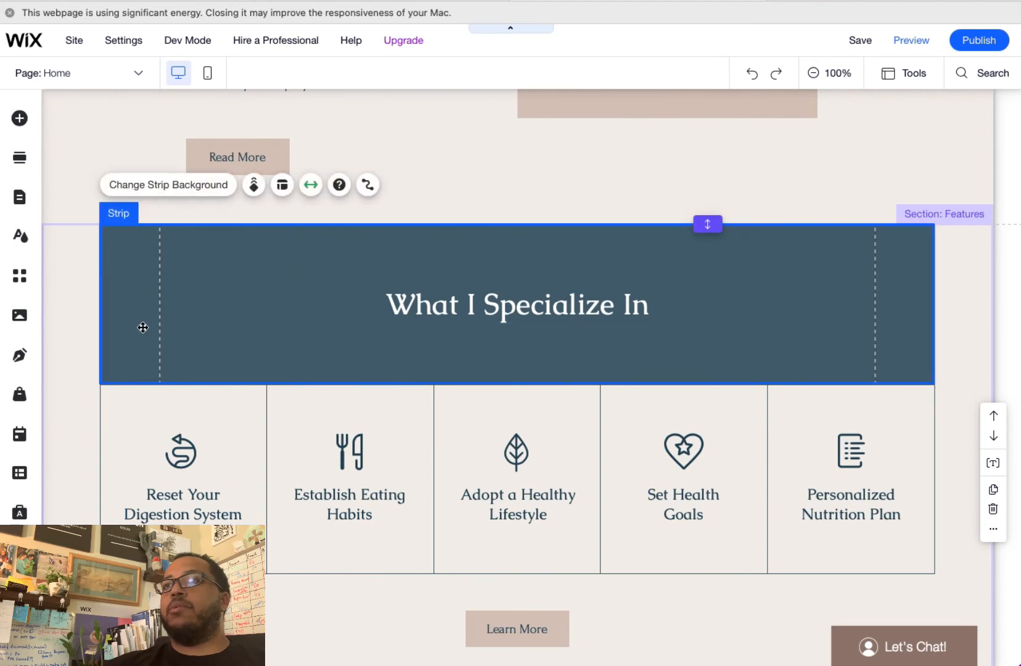
{"action": "left_click", "coordinate": [255, 429]}
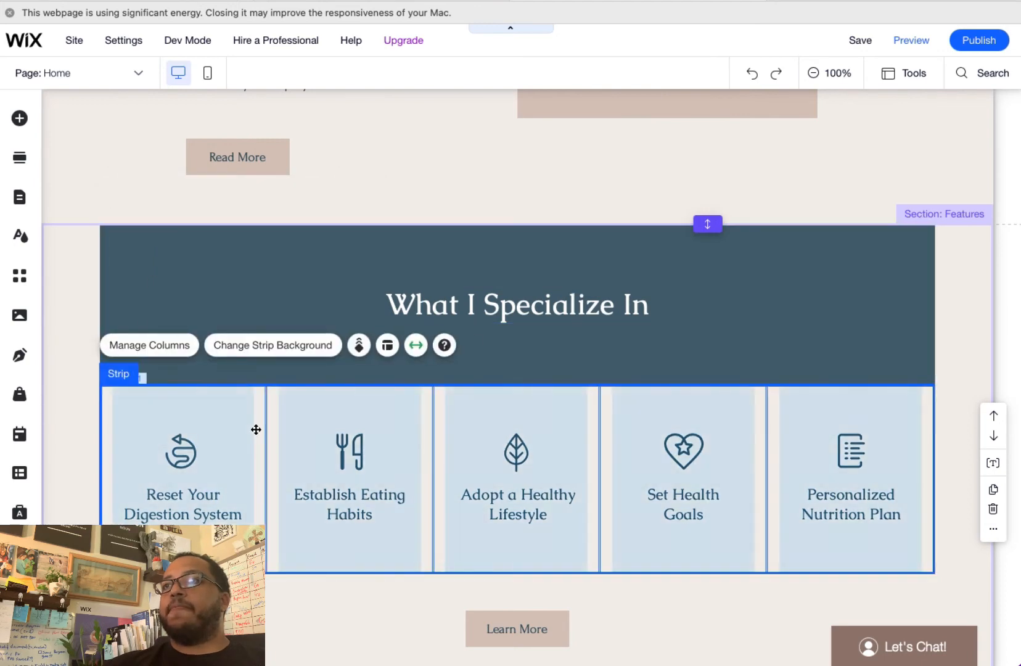
{"action": "left_click", "coordinate": [204, 452]}
{"action": "left_click", "coordinate": [184, 447]}
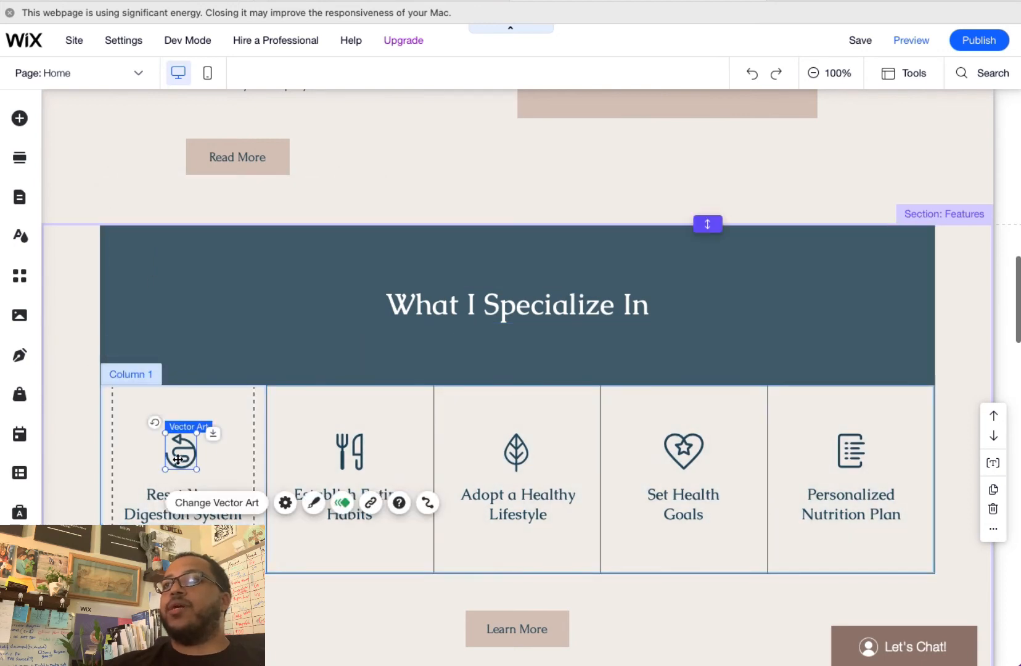
{"action": "scroll", "coordinate": [161, 456], "scroll_direction": "down", "scroll_amount": 2}
{"action": "left_click", "coordinate": [157, 448]}
{"action": "scroll", "coordinate": [151, 447], "scroll_direction": "down", "scroll_amount": 5}
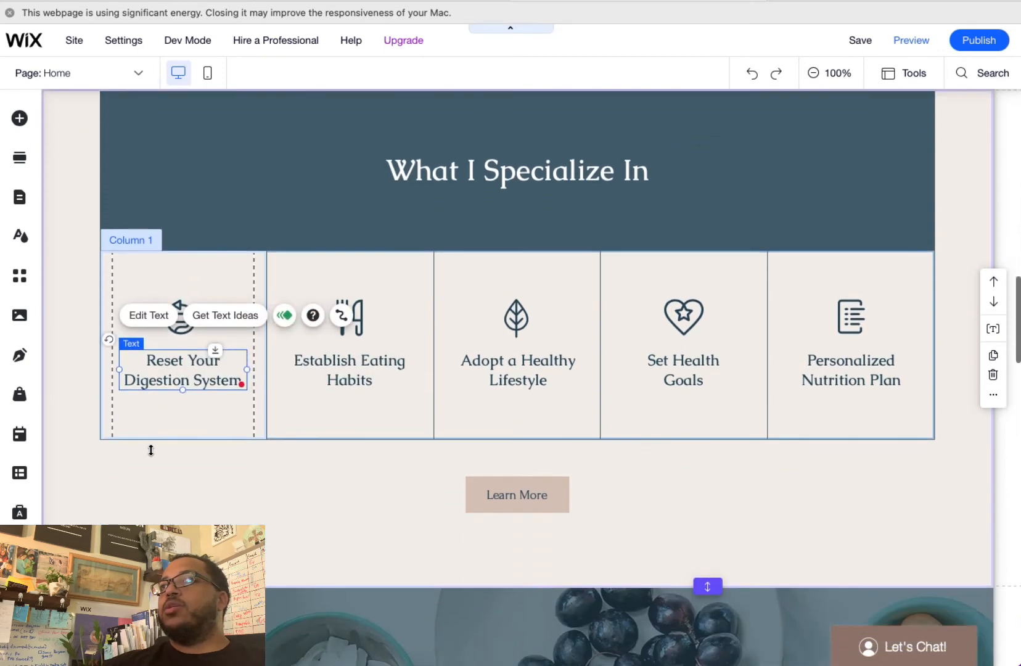
Step: Set the Book a Service section's background to the first Media from Wix image, the blurred light-beam one beside Crystal Salt
{"action": "scroll", "coordinate": [150, 450], "scroll_direction": "down", "scroll_amount": 10}
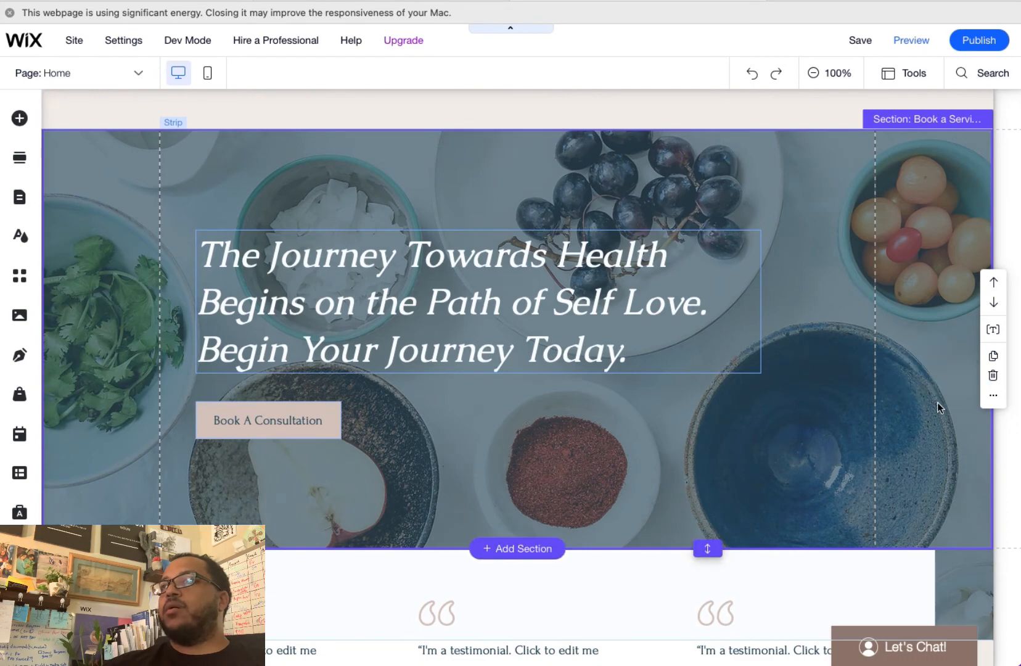
{"action": "left_click", "coordinate": [993, 396]}
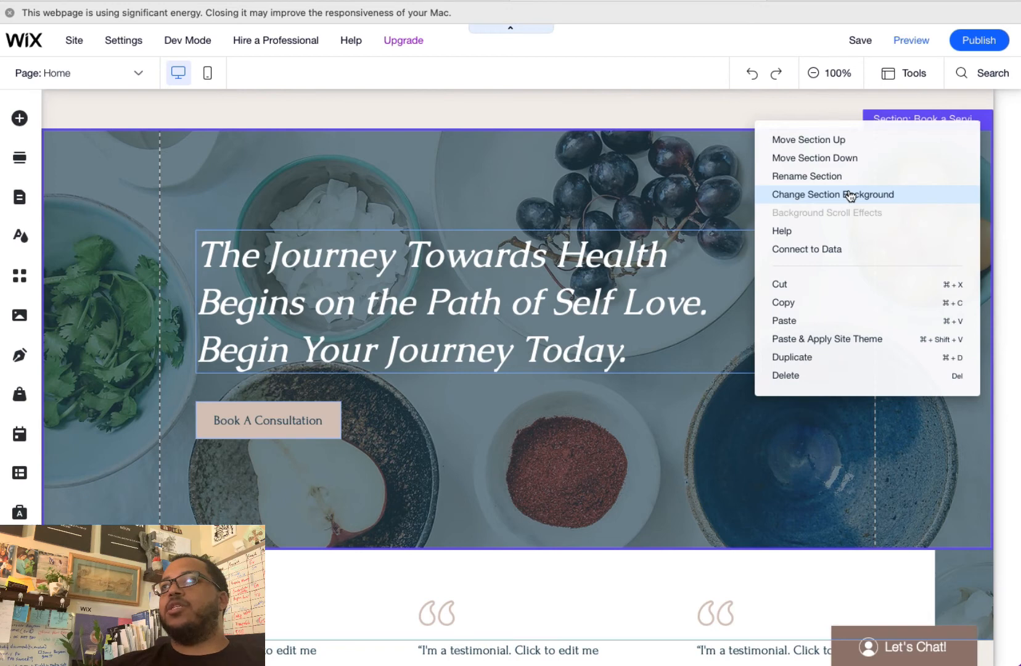
{"action": "left_click", "coordinate": [813, 204]}
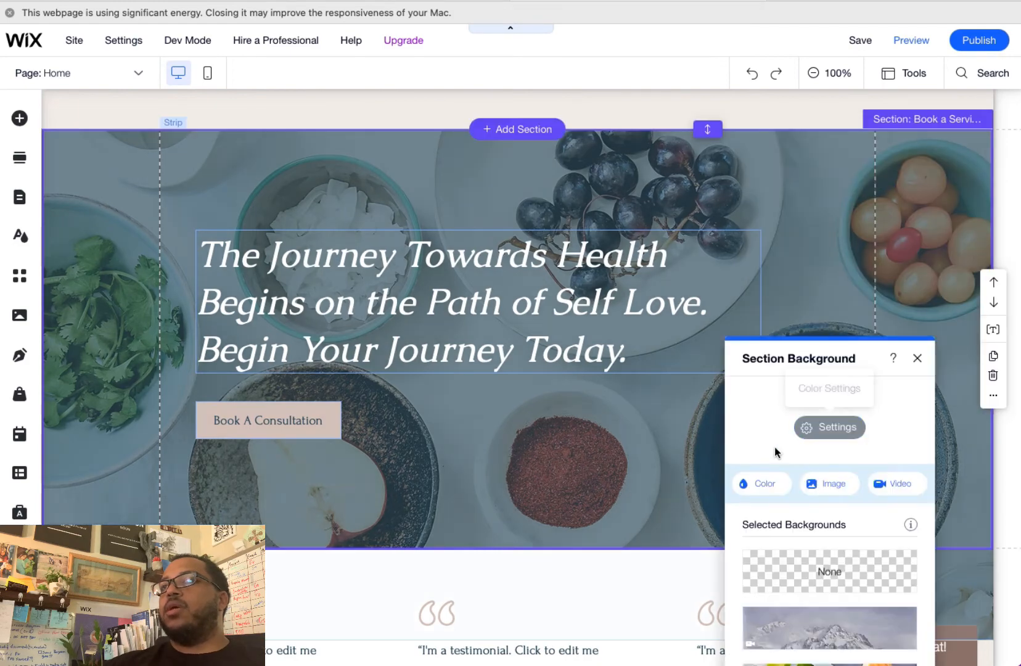
{"action": "left_click", "coordinate": [830, 491]}
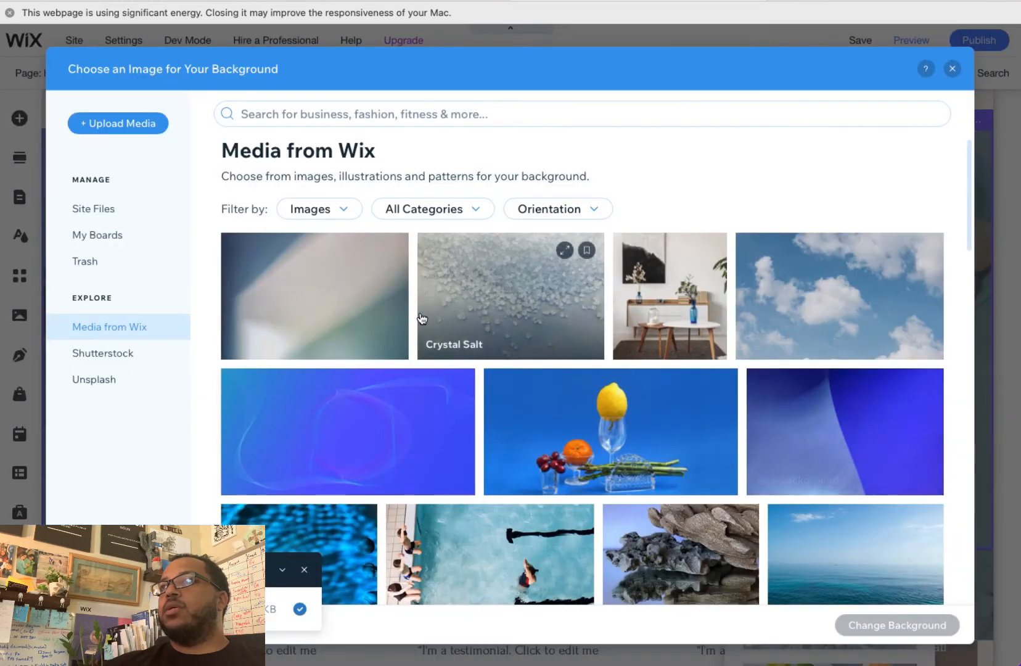
{"action": "double_click", "coordinate": [362, 310]}
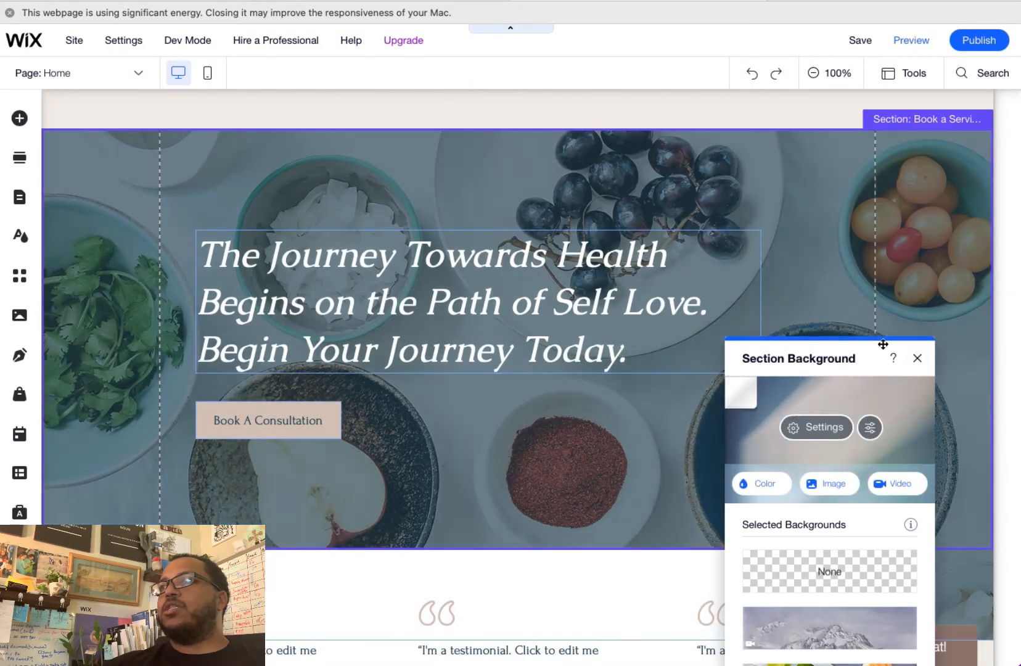
{"action": "left_click", "coordinate": [915, 358]}
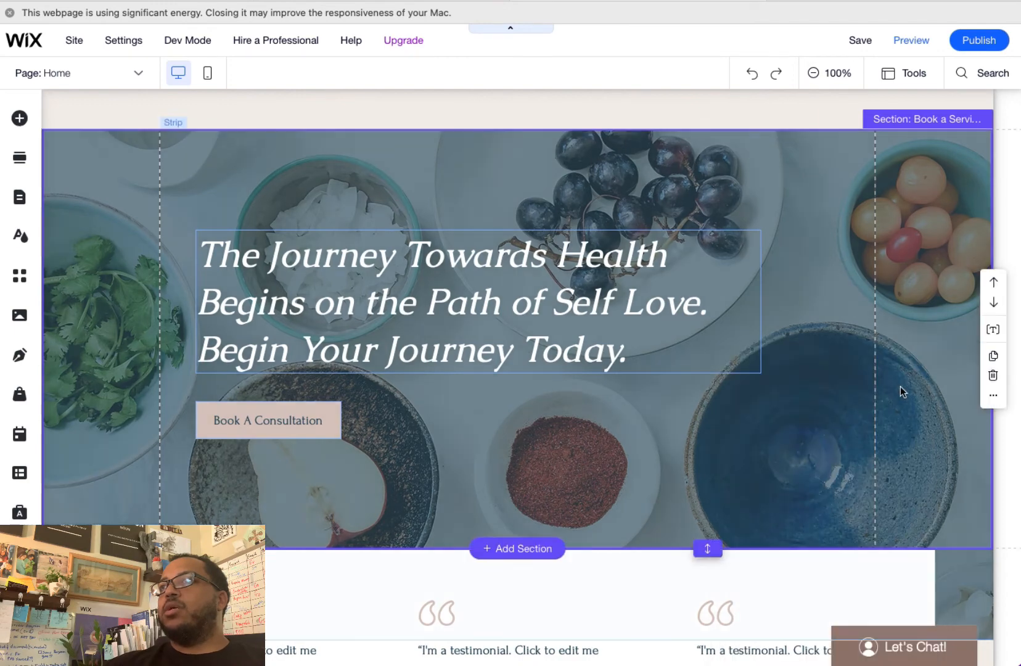
Step: Set the image opacity of the Book a Service section's strip background to 100%
{"action": "scroll", "coordinate": [901, 387], "scroll_direction": "down", "scroll_amount": 5}
{"action": "scroll", "coordinate": [901, 391], "scroll_direction": "up", "scroll_amount": 1}
{"action": "scroll", "coordinate": [900, 386], "scroll_direction": "up", "scroll_amount": 1}
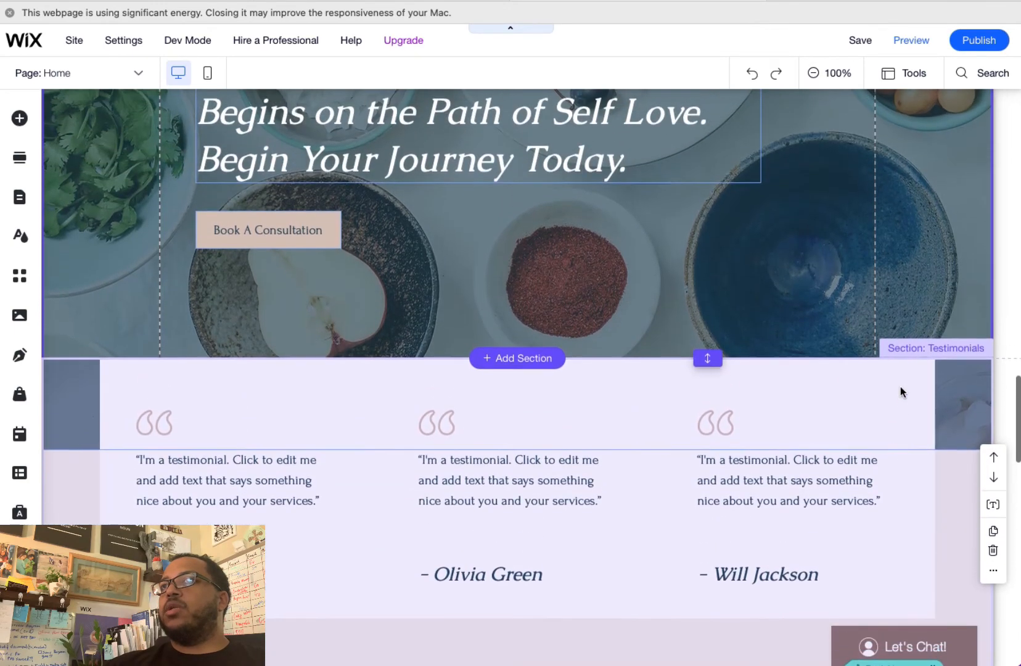
{"action": "left_click", "coordinate": [974, 411]}
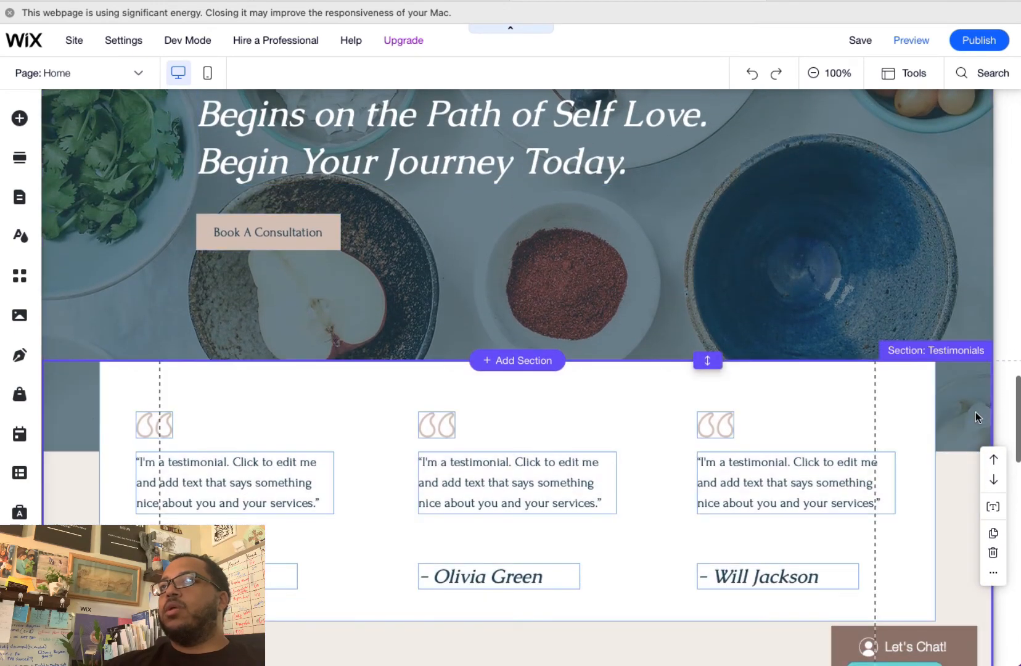
{"action": "scroll", "coordinate": [936, 389], "scroll_direction": "up", "scroll_amount": 3}
{"action": "left_click", "coordinate": [931, 378]}
{"action": "left_click", "coordinate": [928, 377]}
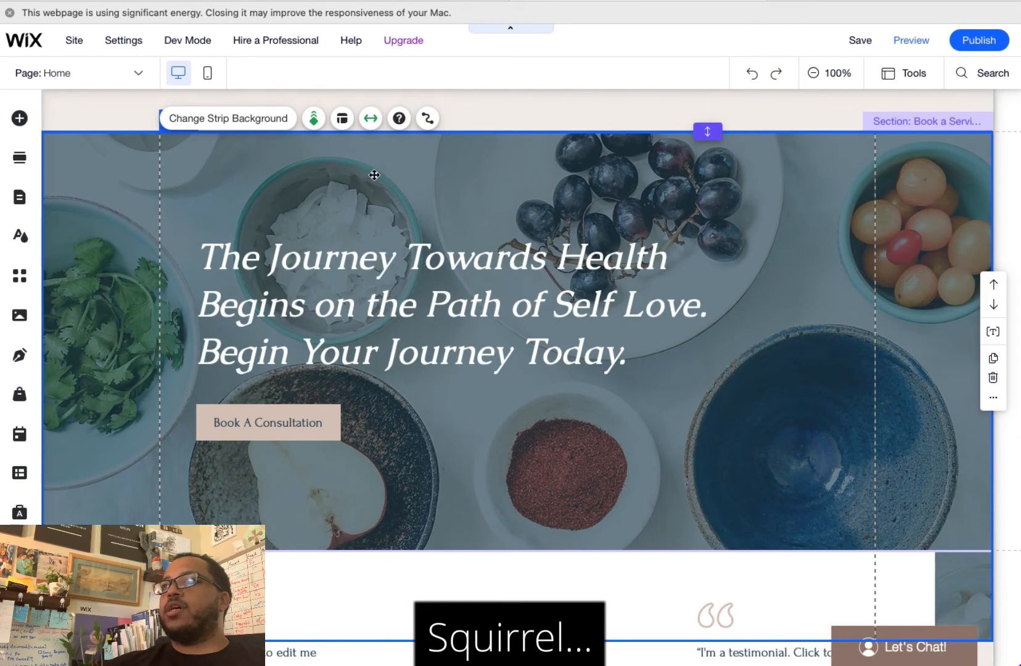
{"action": "left_click", "coordinate": [226, 121]}
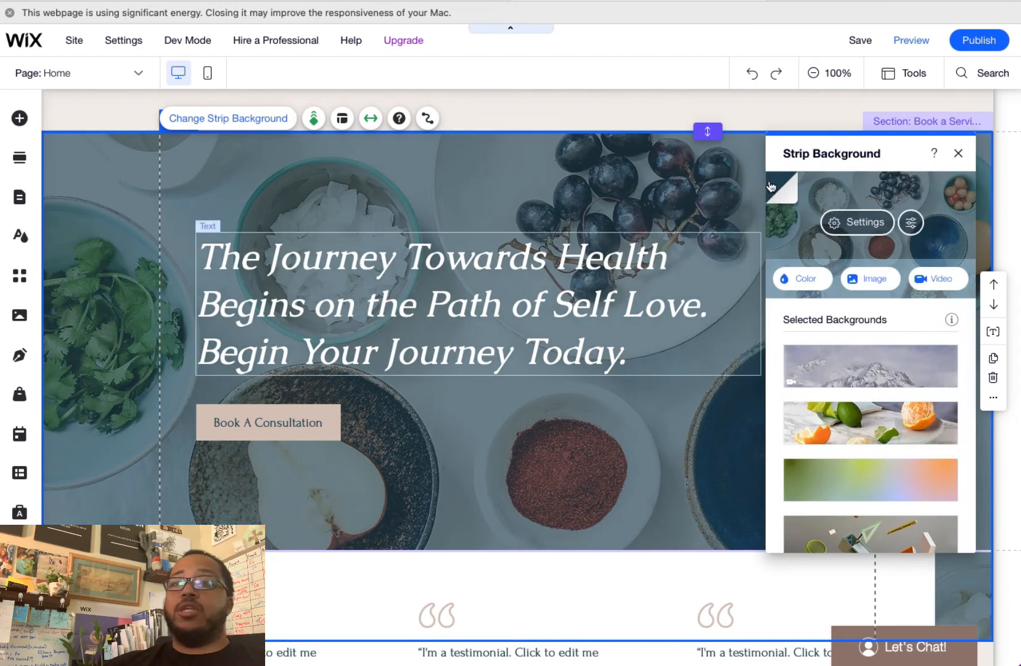
{"action": "left_click", "coordinate": [851, 222]}
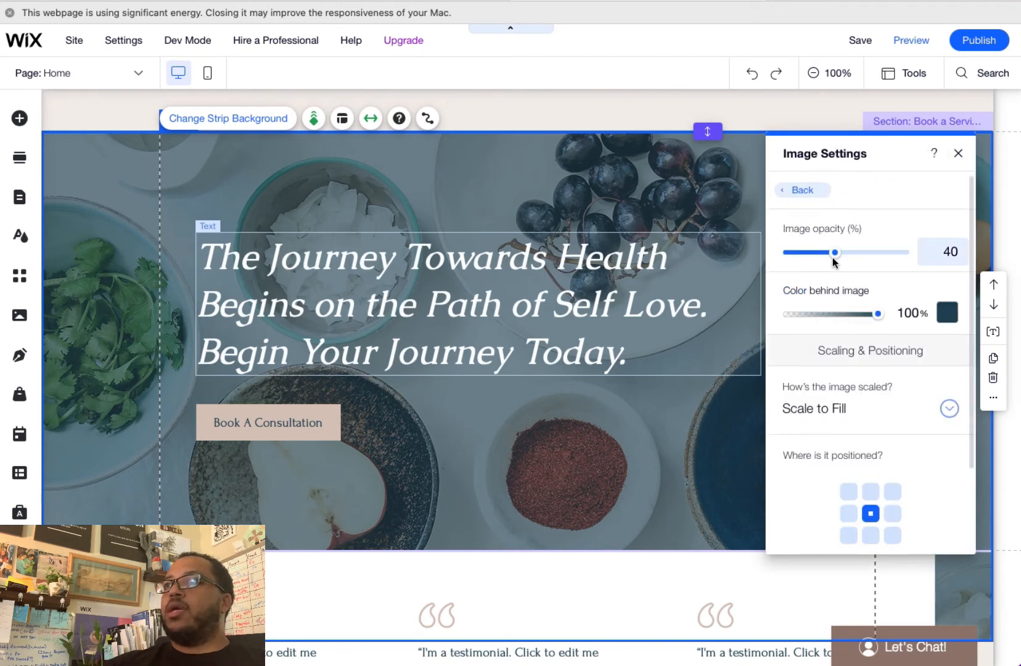
{"action": "left_click_drag", "start_coordinate": [839, 257], "coordinate": [912, 255]}
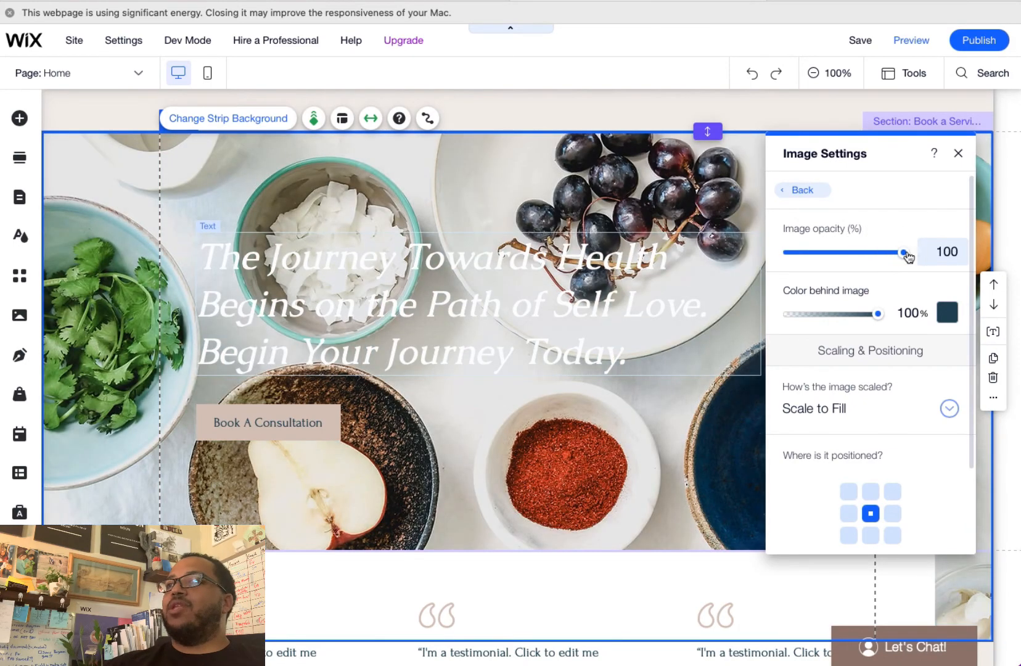
Step: Change the Book a Service heading's text colour to black from the saved colours and leave text editing
{"action": "left_click", "coordinate": [691, 260]}
{"action": "double_click", "coordinate": [693, 261]}
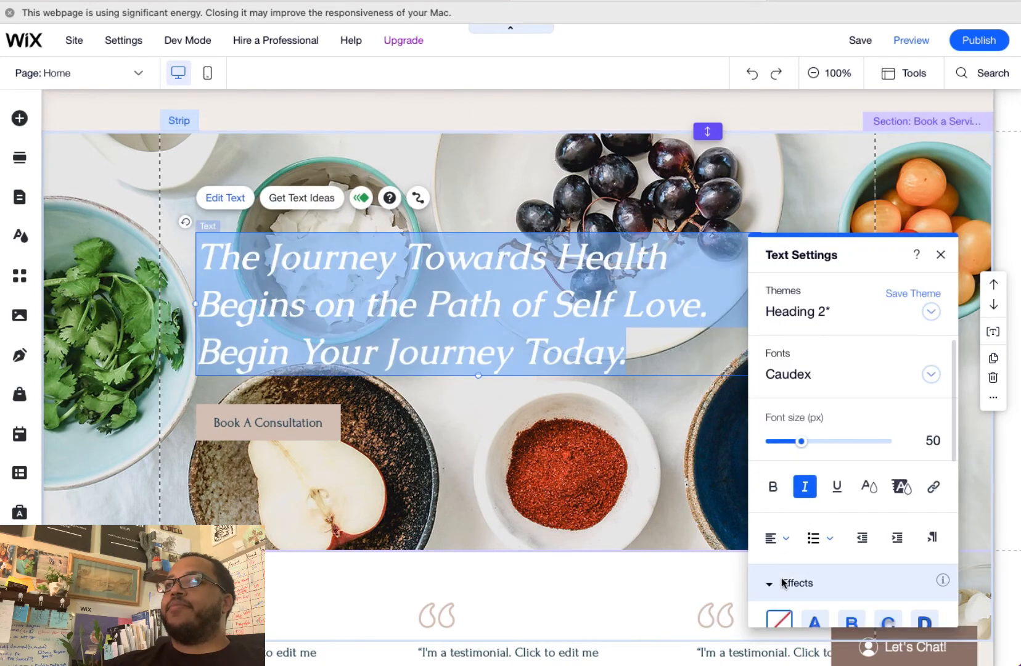
{"action": "left_click", "coordinate": [867, 488]}
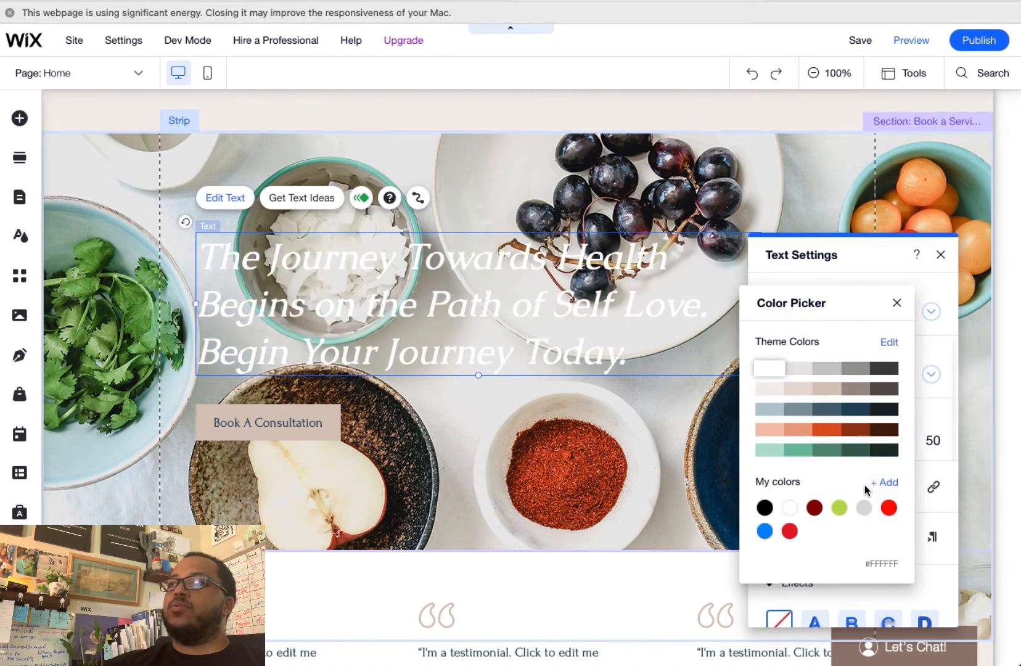
{"action": "left_click", "coordinate": [764, 507]}
{"action": "left_click", "coordinate": [629, 468]}
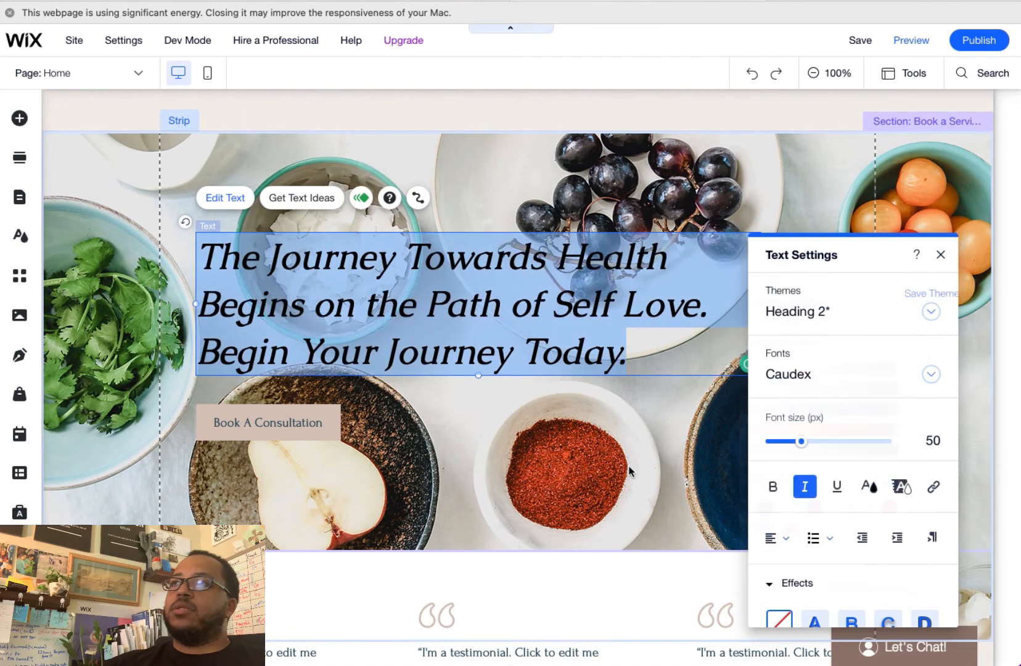
{"action": "left_click", "coordinate": [630, 467]}
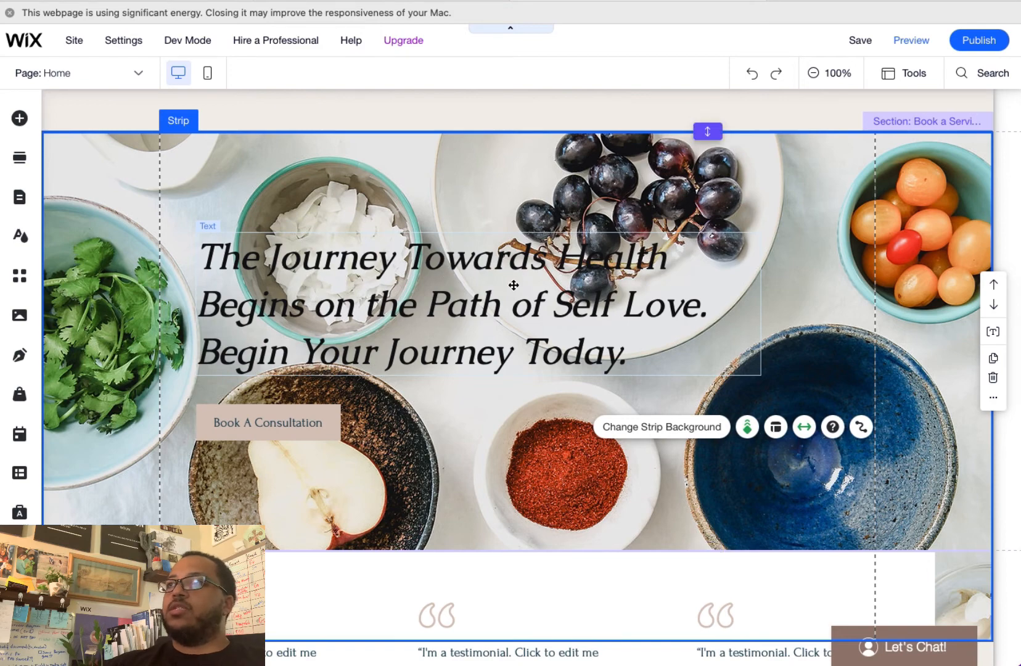
Step: Reduce the font size of the Book a Service heading so its text fits on two lines
{"action": "left_click", "coordinate": [652, 287]}
{"action": "left_click", "coordinate": [654, 288]}
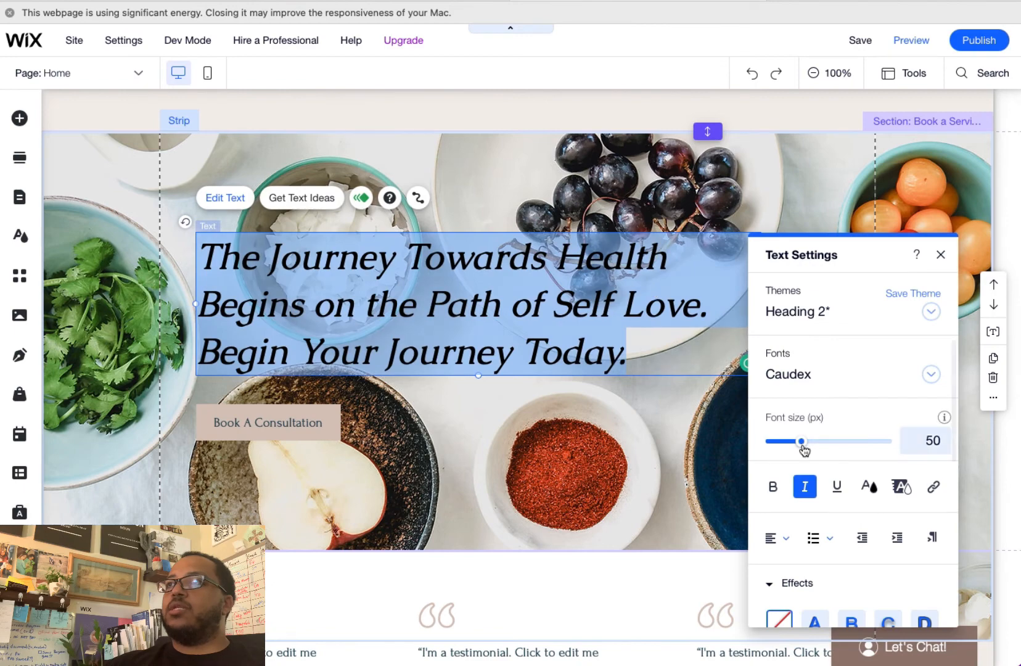
{"action": "left_click_drag", "start_coordinate": [802, 450], "coordinate": [790, 445]}
{"action": "left_click", "coordinate": [595, 306]}
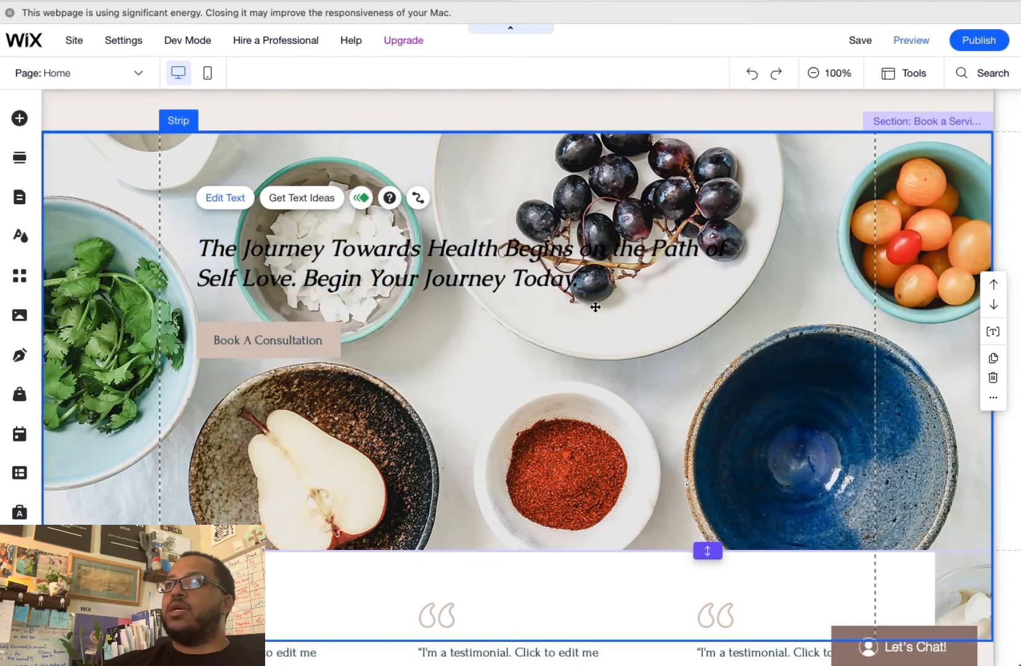
Step: Move the Book A Consultation button to the middle of the strip and place the heading directly above it
{"action": "left_click_drag", "start_coordinate": [324, 338], "coordinate": [591, 369]}
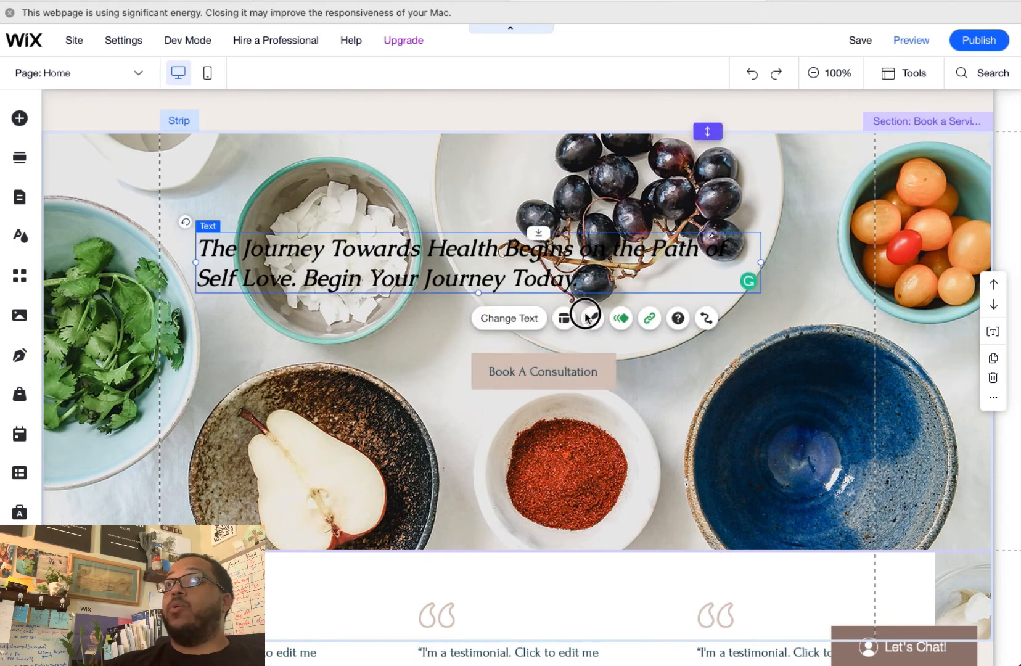
{"action": "left_click_drag", "start_coordinate": [584, 315], "coordinate": [606, 327]}
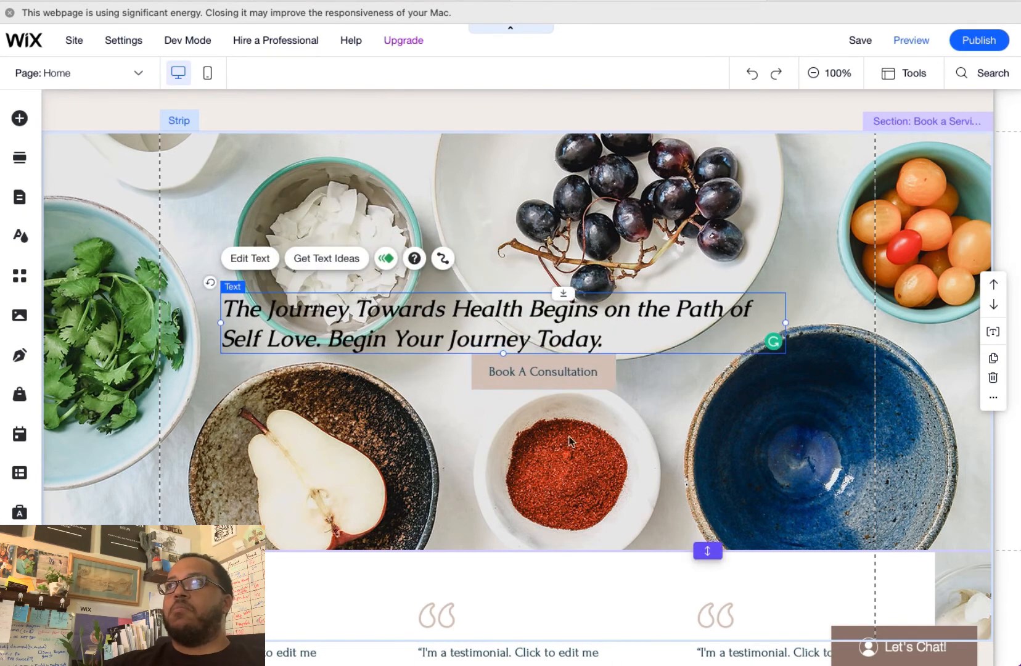
{"action": "left_click", "coordinate": [570, 454]}
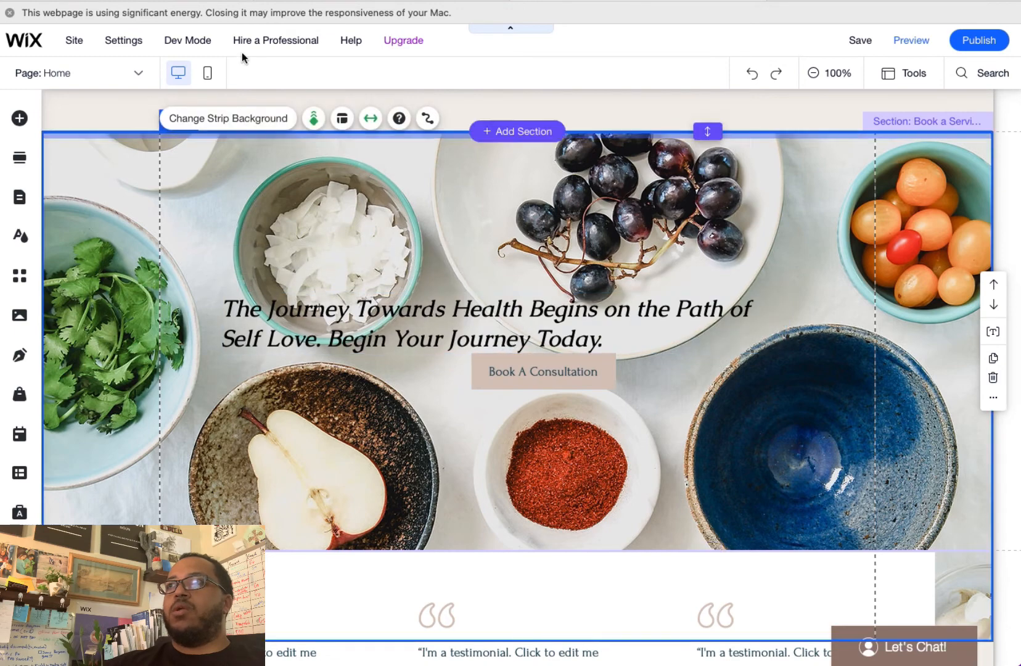
Step: Undo the Book a Service heading and button moves, the font size, the black text colour and the image opacity change
{"action": "left_click", "coordinate": [751, 75]}
{"action": "left_click", "coordinate": [752, 76]}
{"action": "left_click", "coordinate": [752, 75]}
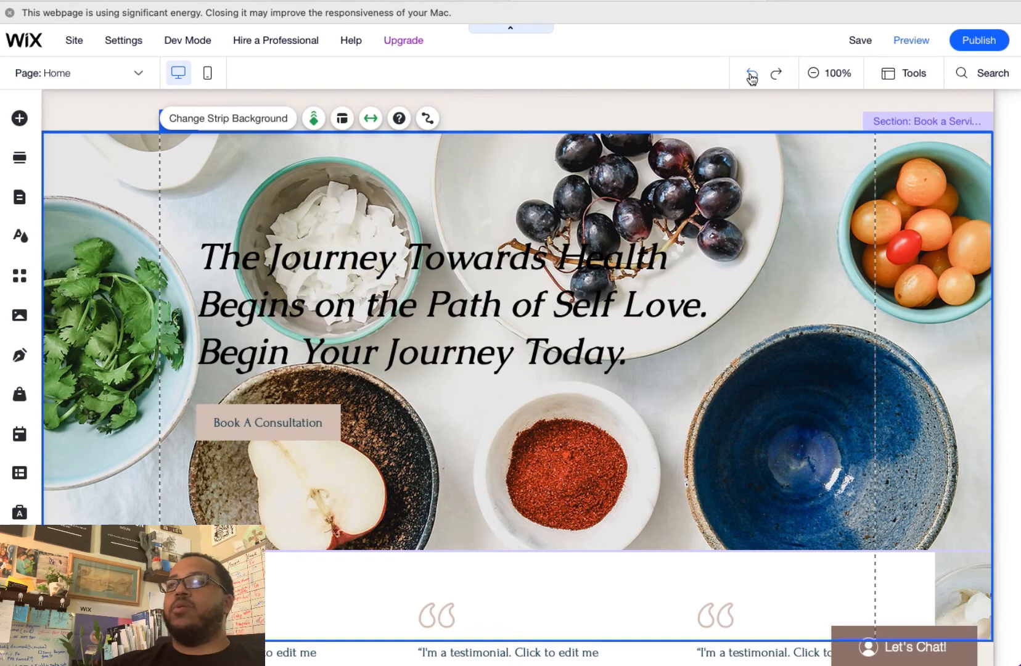
{"action": "left_click", "coordinate": [751, 75]}
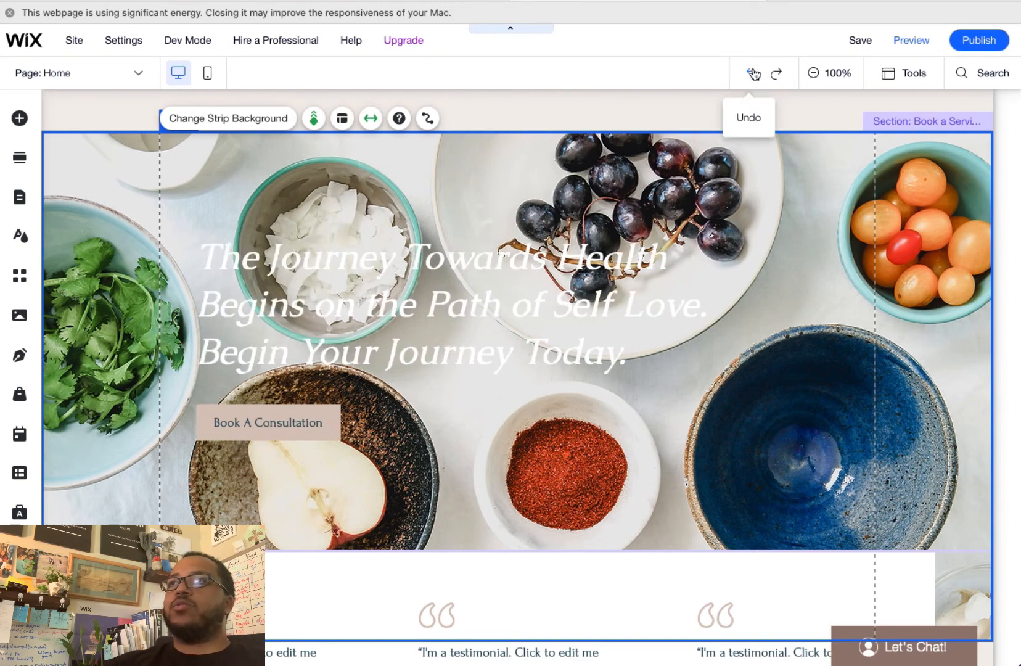
{"action": "left_click", "coordinate": [754, 74]}
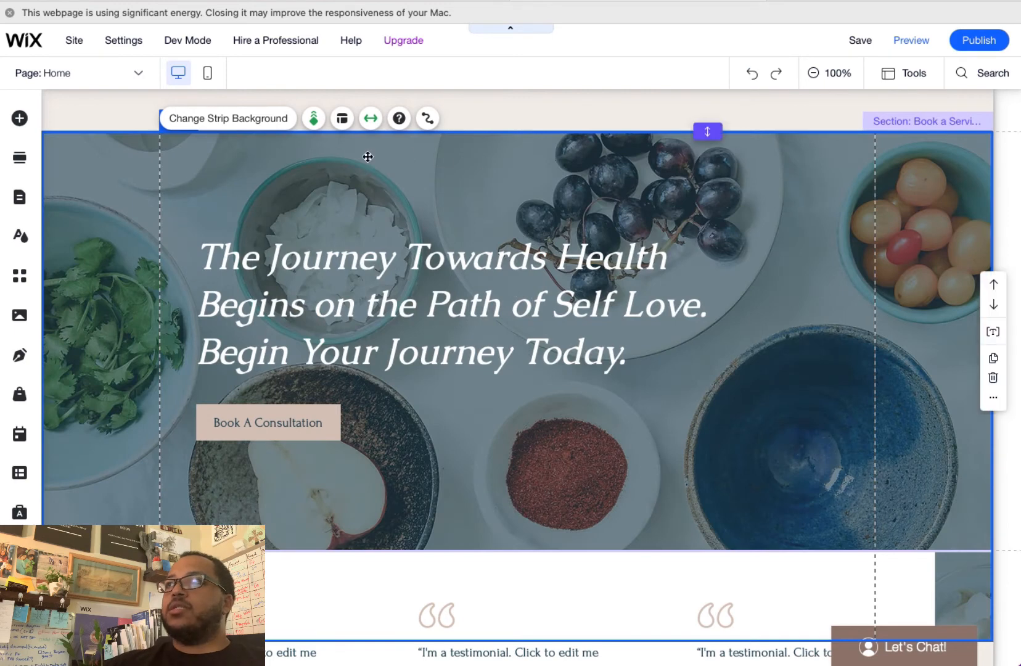
Step: Review the scroll effects offered for the Book a Service strip and leave the Parallax effect selected
{"action": "left_click", "coordinate": [313, 121]}
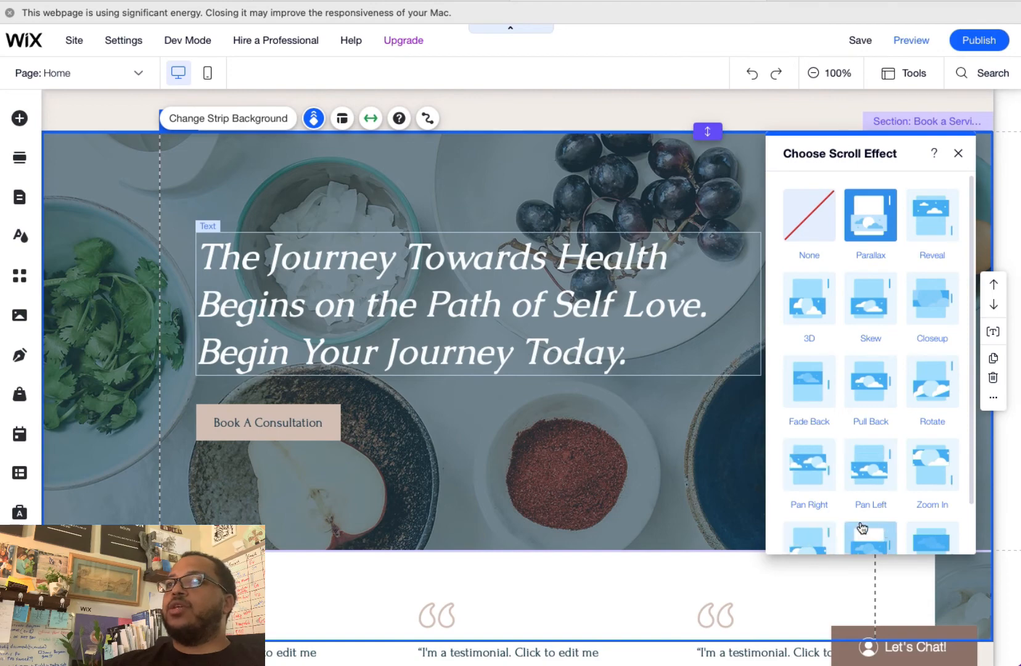
{"action": "left_click", "coordinate": [956, 154]}
Step: Move the Instagram feed up closer to The Healthy Feed heading and select the surrounding section
{"action": "scroll", "coordinate": [814, 349], "scroll_direction": "down", "scroll_amount": 4}
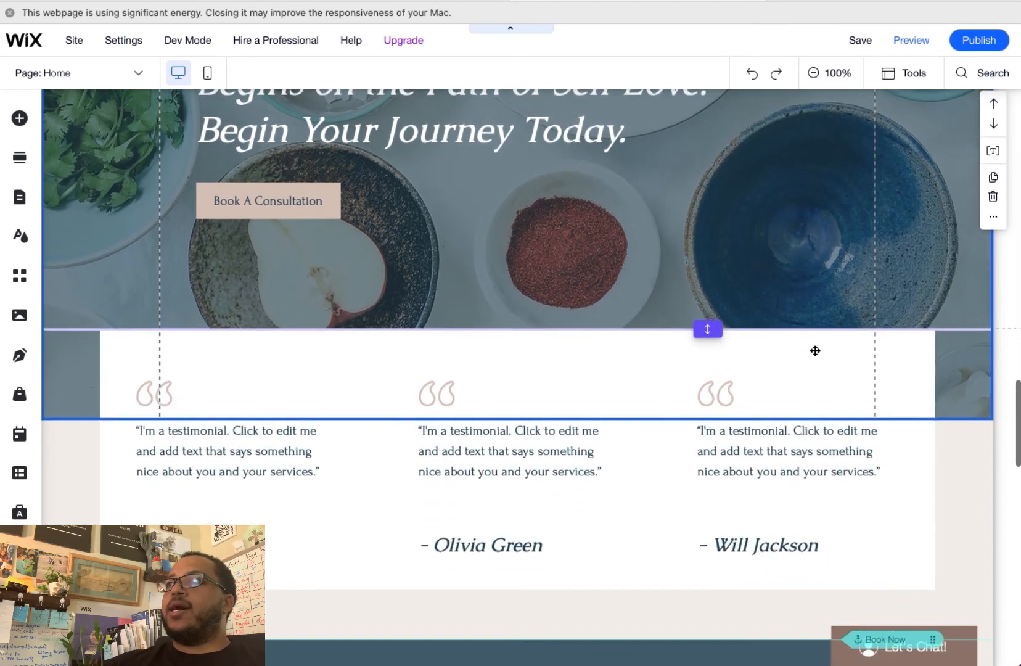
{"action": "scroll", "coordinate": [815, 350], "scroll_direction": "down", "scroll_amount": 10}
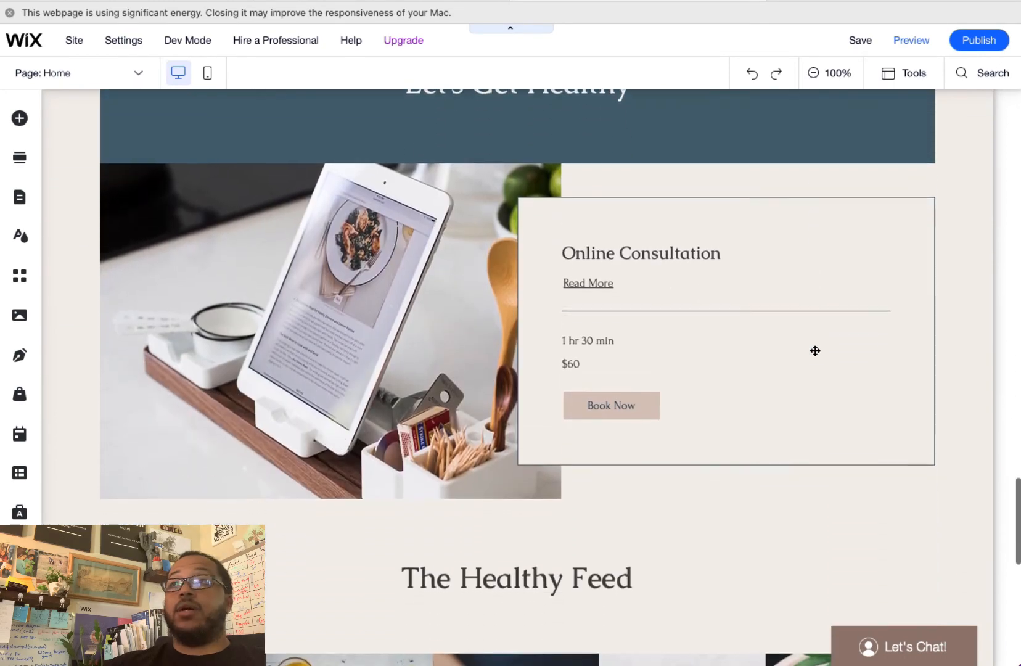
{"action": "scroll", "coordinate": [815, 350], "scroll_direction": "down", "scroll_amount": 6}
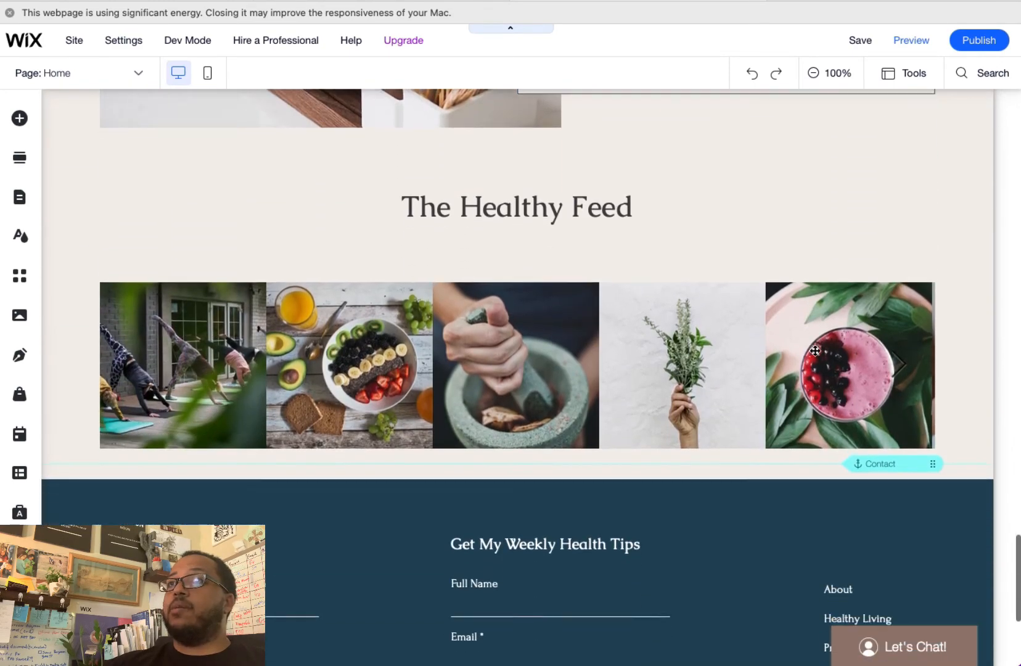
{"action": "left_click", "coordinate": [796, 237]}
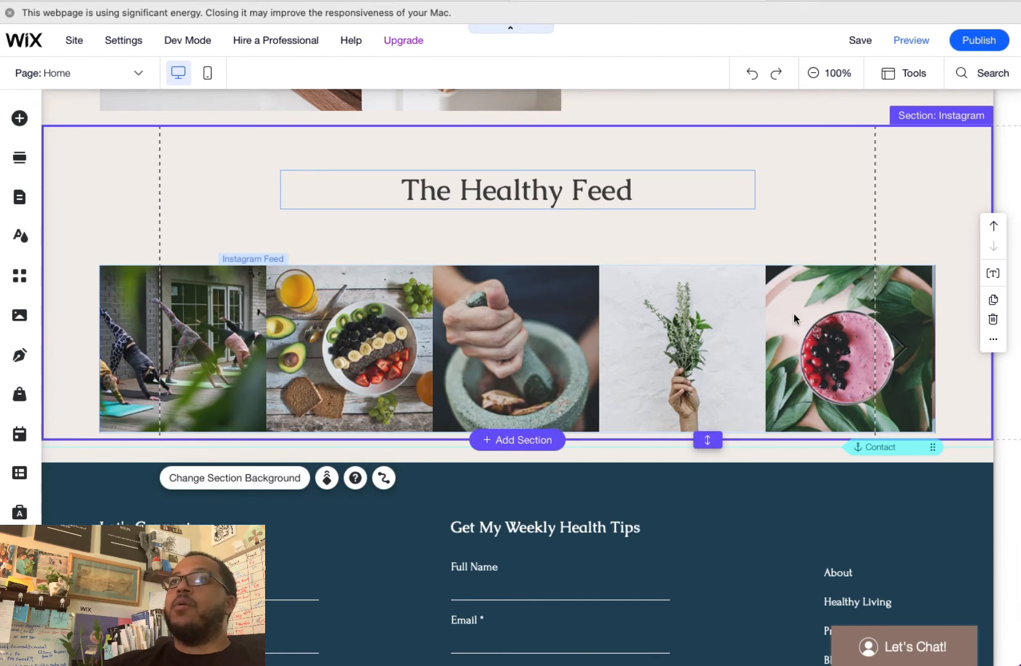
{"action": "left_click_drag", "start_coordinate": [793, 314], "coordinate": [795, 293]}
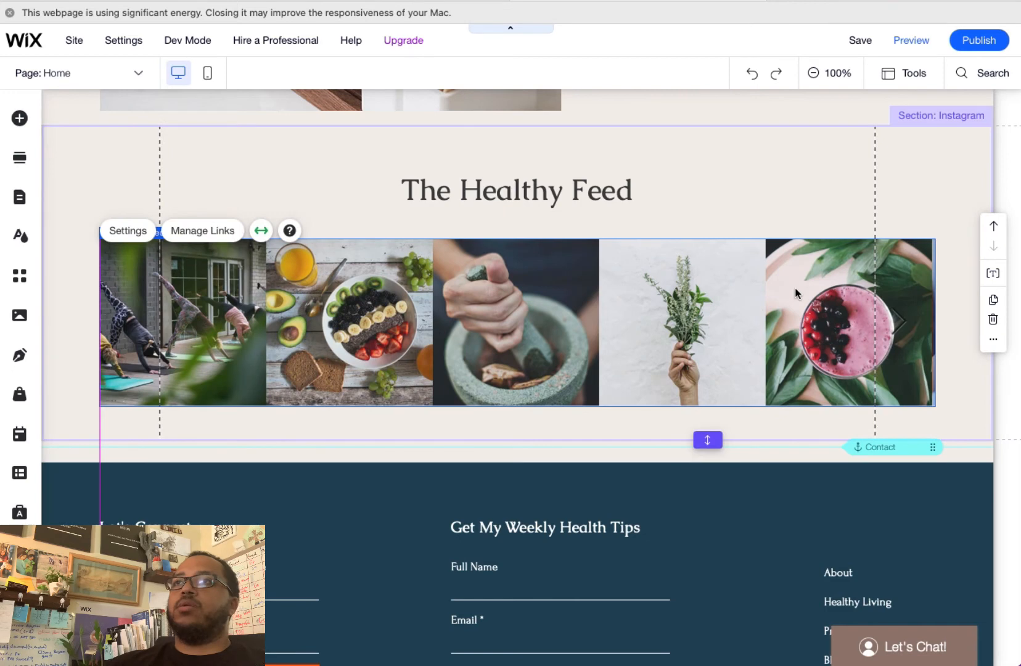
{"action": "left_click", "coordinate": [771, 200]}
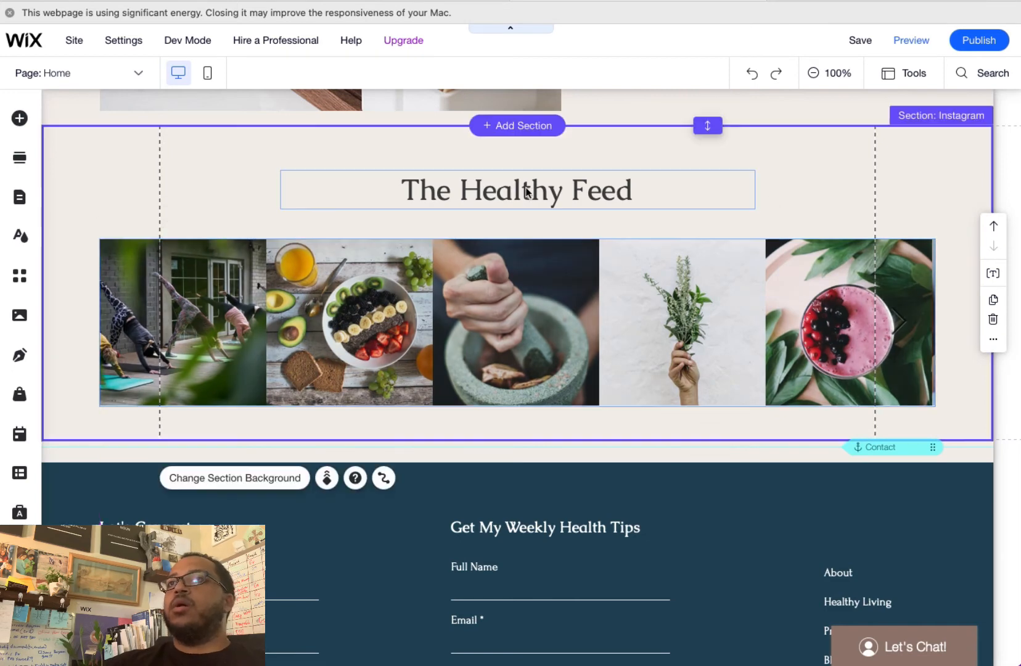
Step: Add a Collage Pro Gallery to the Instagram section and move it down so it starts below the feed images
{"action": "left_click", "coordinate": [19, 124]}
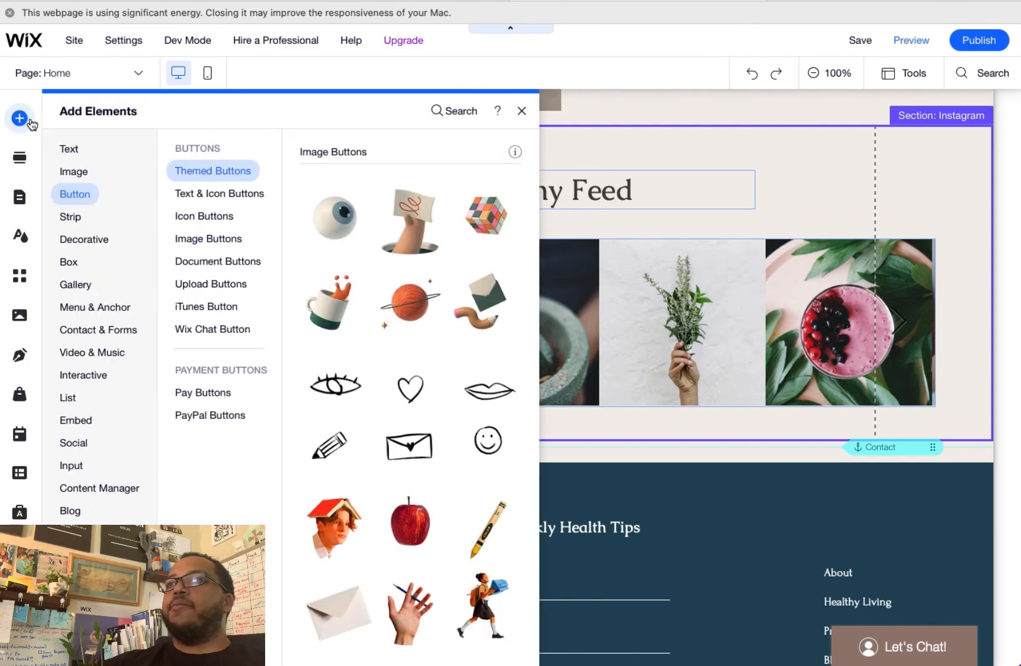
{"action": "left_click", "coordinate": [71, 150]}
{"action": "left_click", "coordinate": [74, 261]}
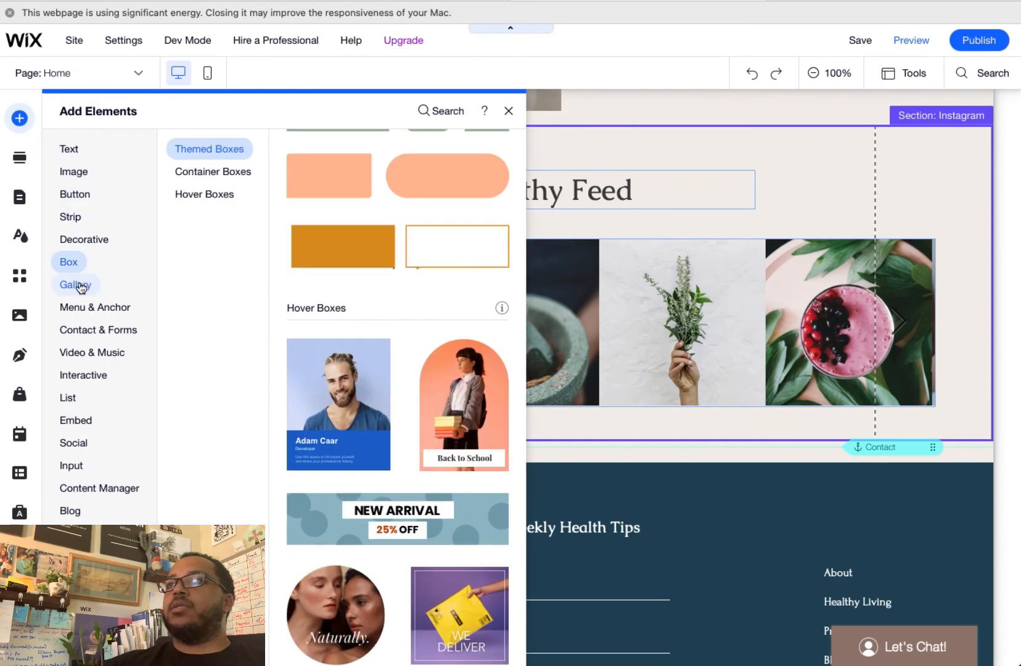
{"action": "left_click", "coordinate": [77, 285]}
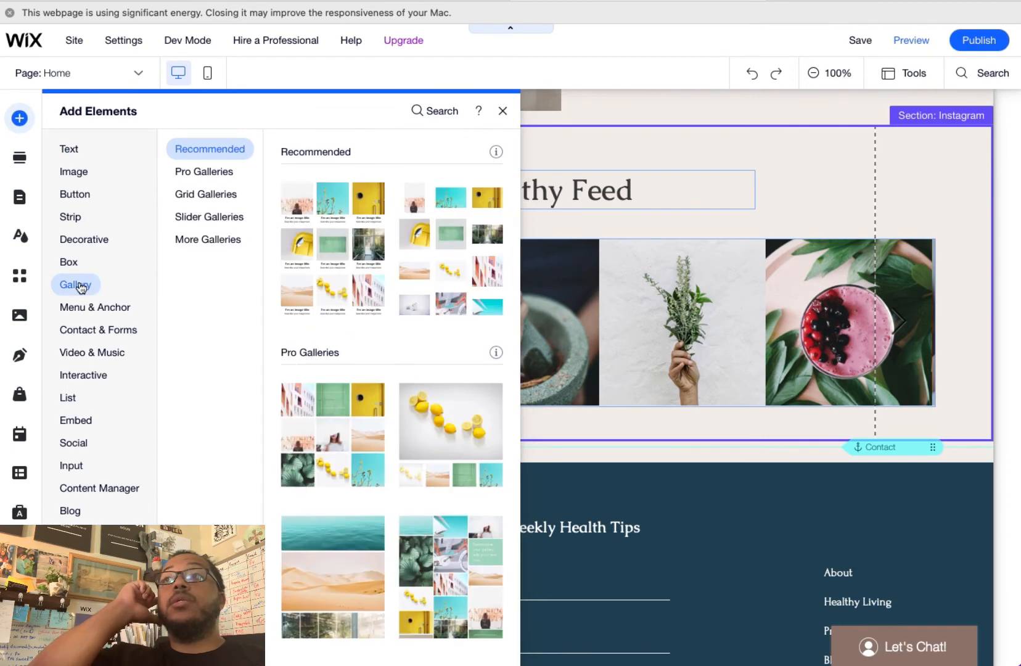
{"action": "scroll", "coordinate": [397, 459], "scroll_direction": "down", "scroll_amount": 10}
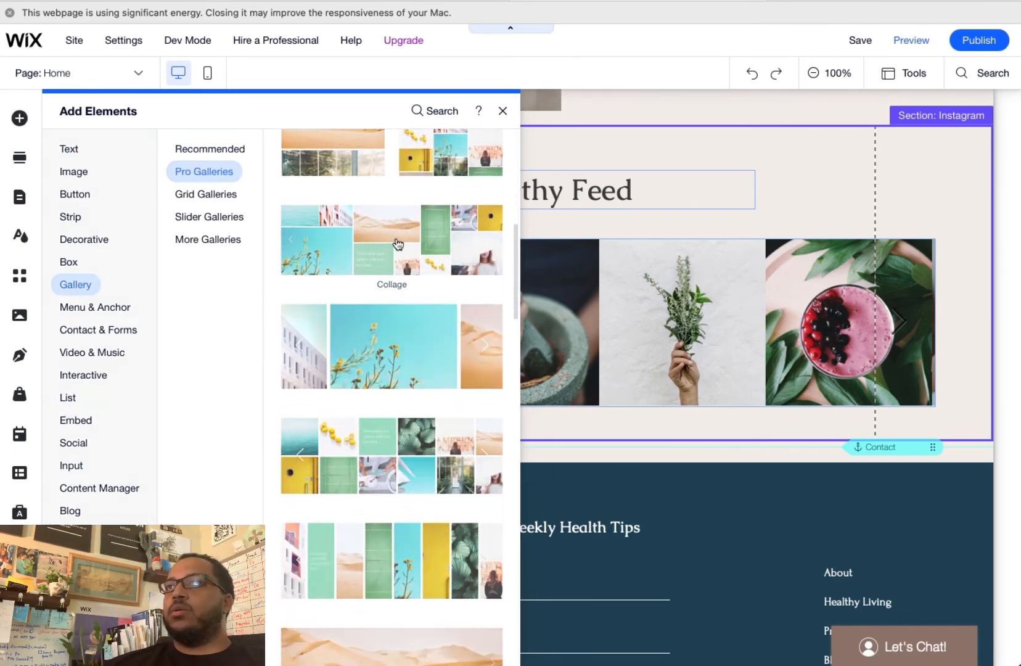
{"action": "left_click", "coordinate": [398, 245]}
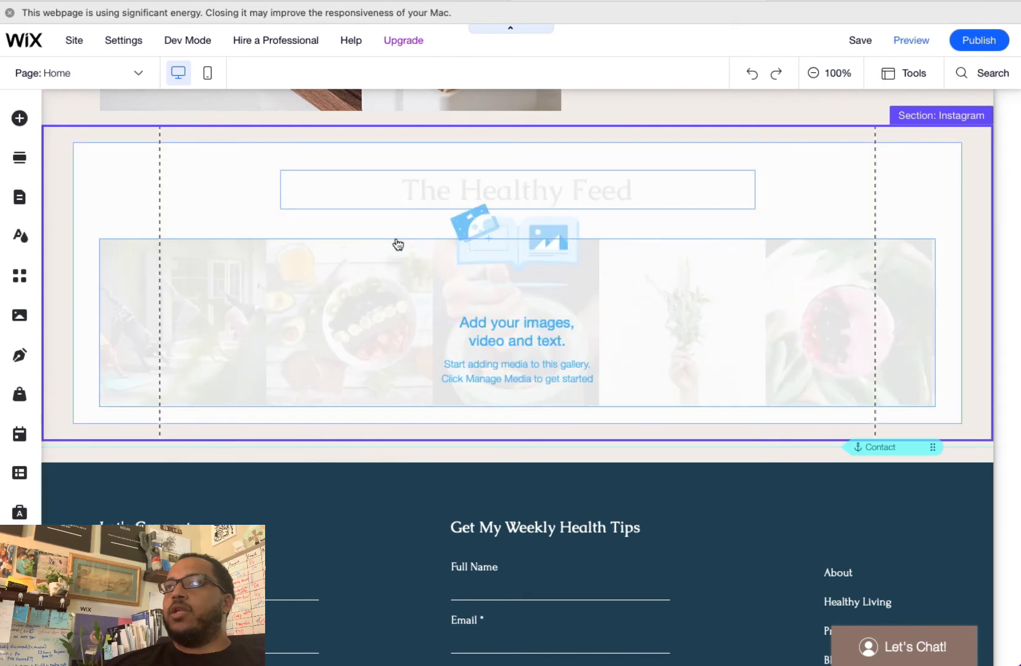
{"action": "left_click", "coordinate": [426, 244]}
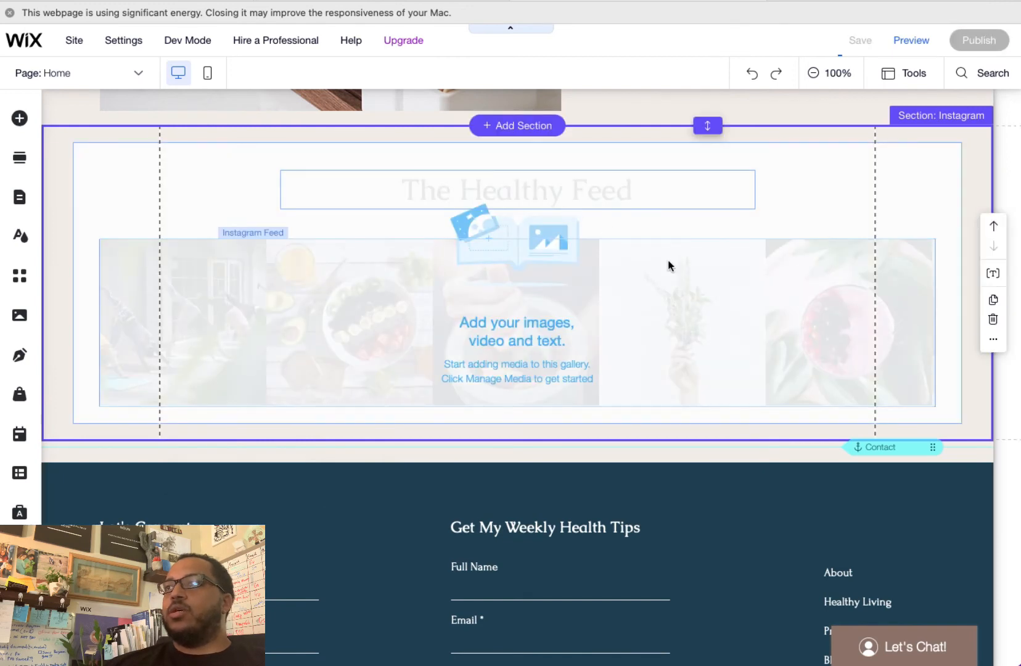
{"action": "mouse_move", "coordinate": [804, 185]}
{"action": "left_mouse_down"}
{"action": "mouse_move", "coordinate": [806, 244]}
{"action": "mouse_move", "coordinate": [799, 177]}
{"action": "mouse_move", "coordinate": [822, 315]}
{"action": "mouse_move", "coordinate": [825, 441]}
{"action": "left_mouse_up"}
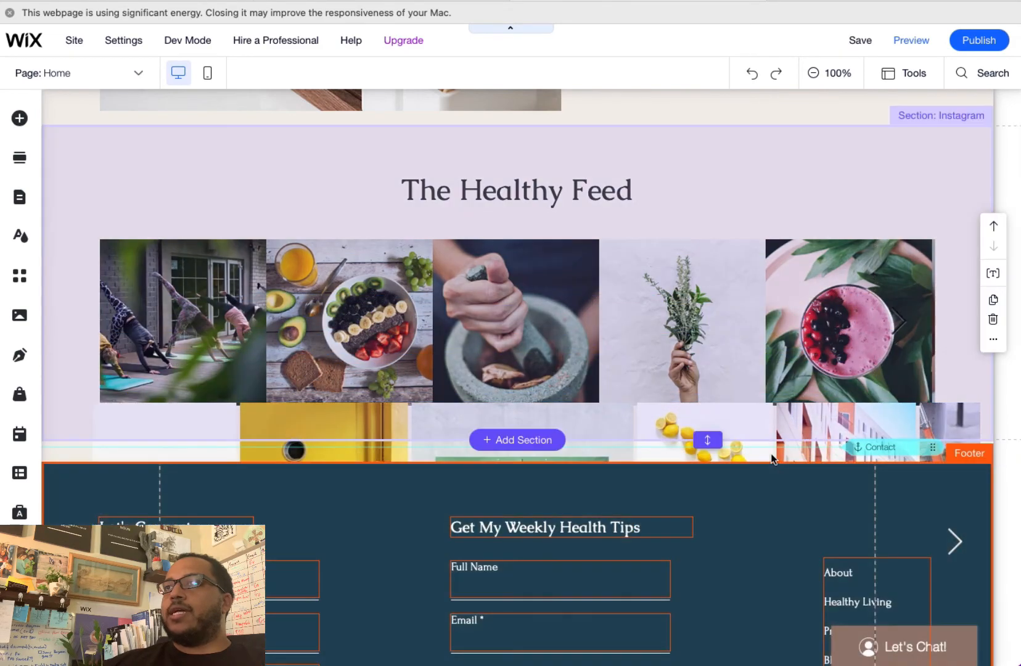
Step: Add a blank section below the Instagram section and move the new gallery down into it
{"action": "left_click", "coordinate": [764, 464]}
{"action": "left_click", "coordinate": [762, 467]}
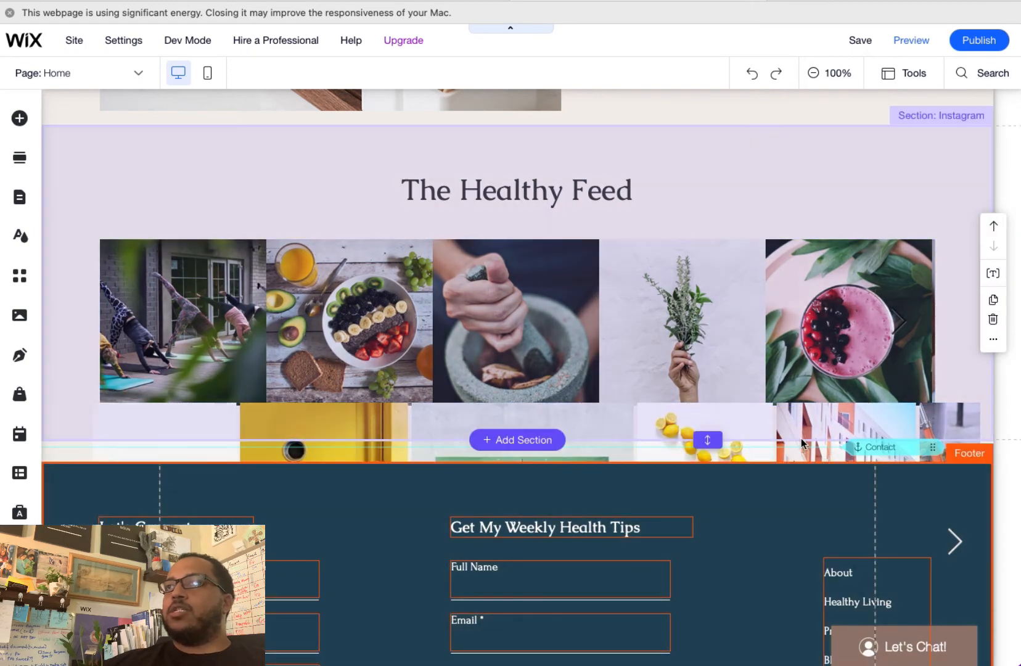
{"action": "left_click", "coordinate": [799, 438]}
{"action": "left_click", "coordinate": [546, 440]}
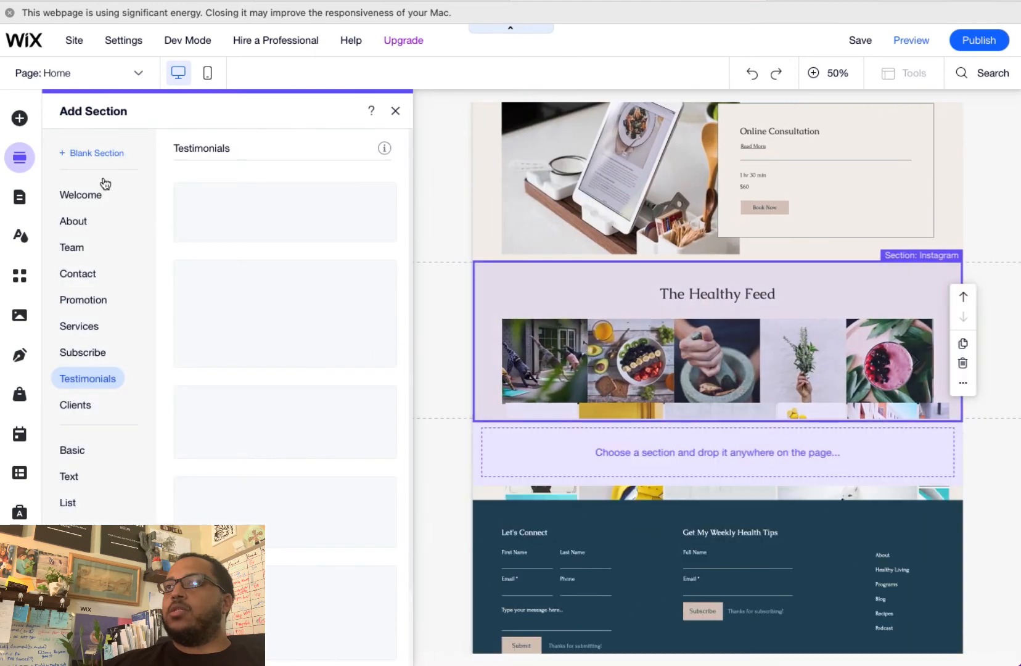
{"action": "left_click", "coordinate": [110, 157]}
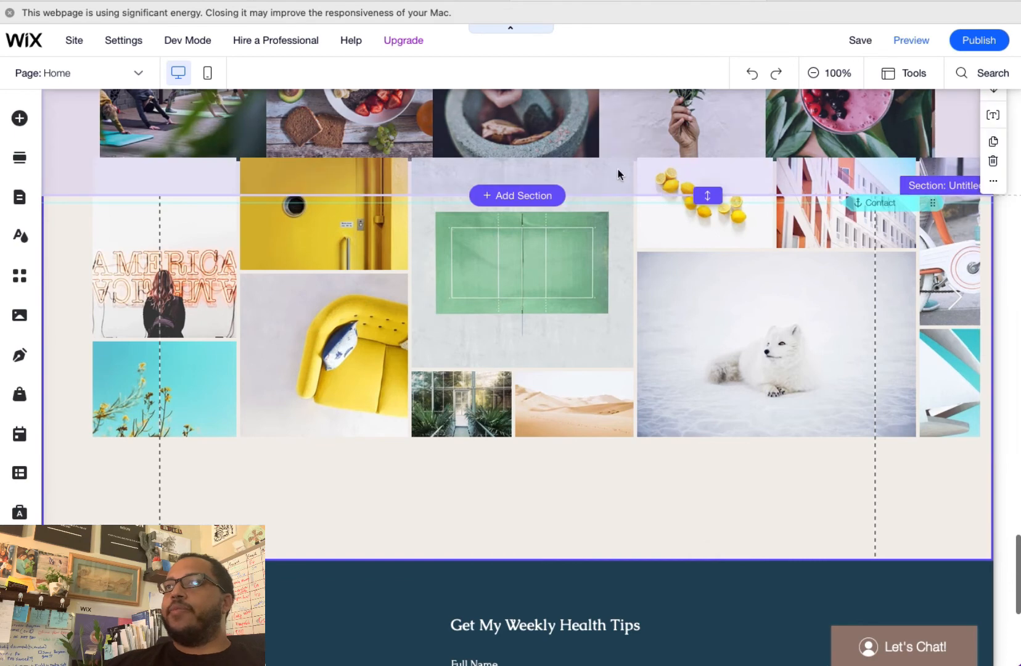
{"action": "left_click_drag", "start_coordinate": [617, 169], "coordinate": [619, 256]}
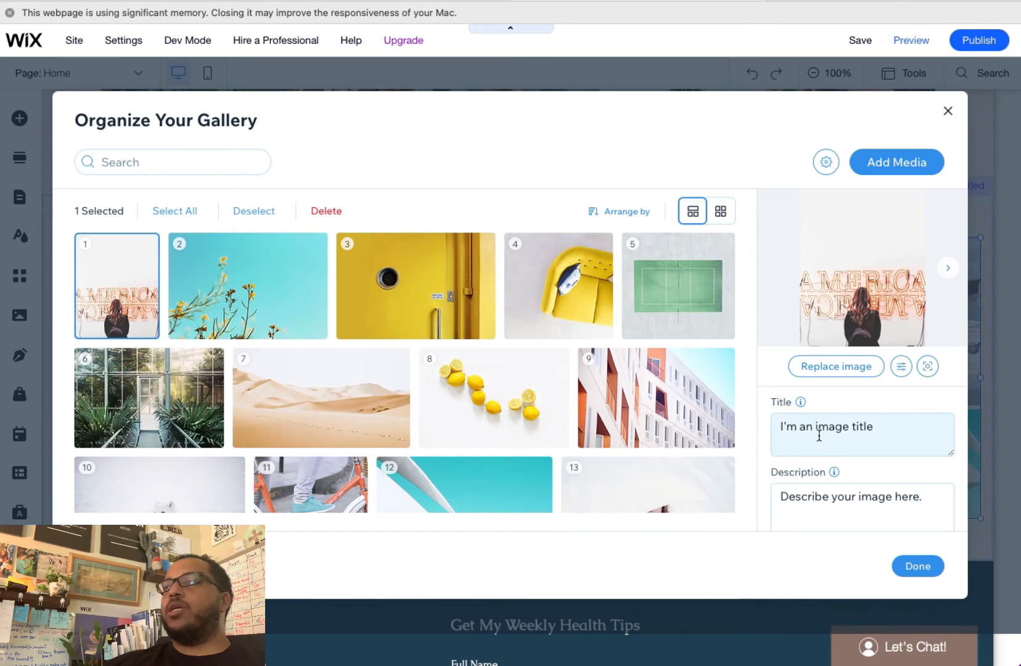
Step: Review the first gallery image's title, description, alt text and link fields, and close the gallery organizer
{"action": "scroll", "coordinate": [839, 391], "scroll_direction": "down", "scroll_amount": 3}
{"action": "scroll", "coordinate": [875, 446], "scroll_direction": "down", "scroll_amount": 2}
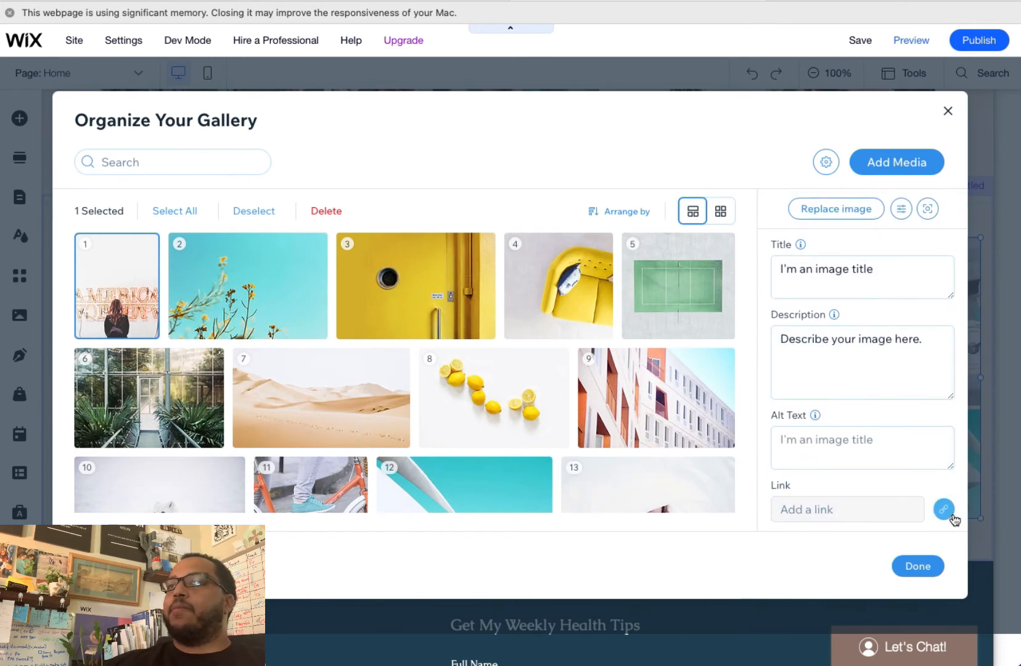
{"action": "left_click", "coordinate": [948, 113]}
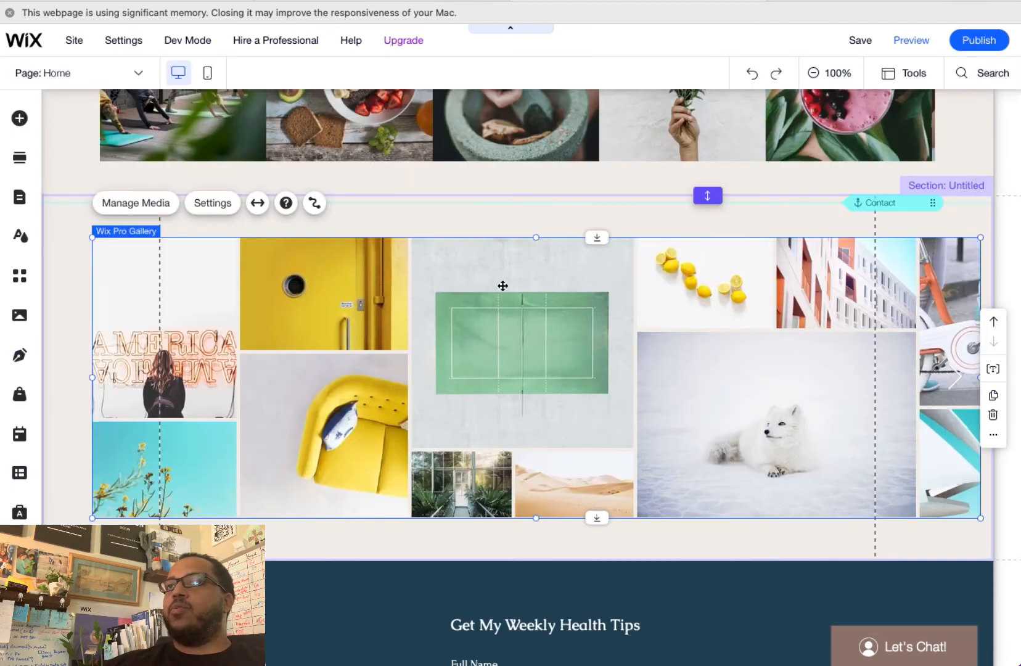
Step: Examine the footer's Let's Connect form and the contact fields that can be added to it
{"action": "scroll", "coordinate": [283, 298], "scroll_direction": "down", "scroll_amount": 5}
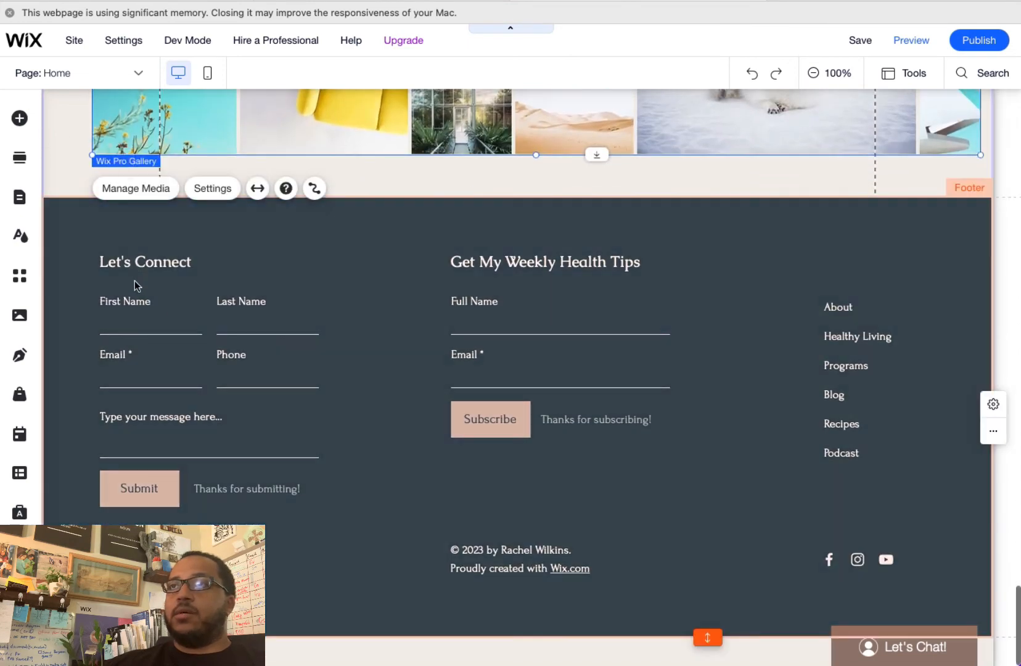
{"action": "left_click", "coordinate": [167, 312]}
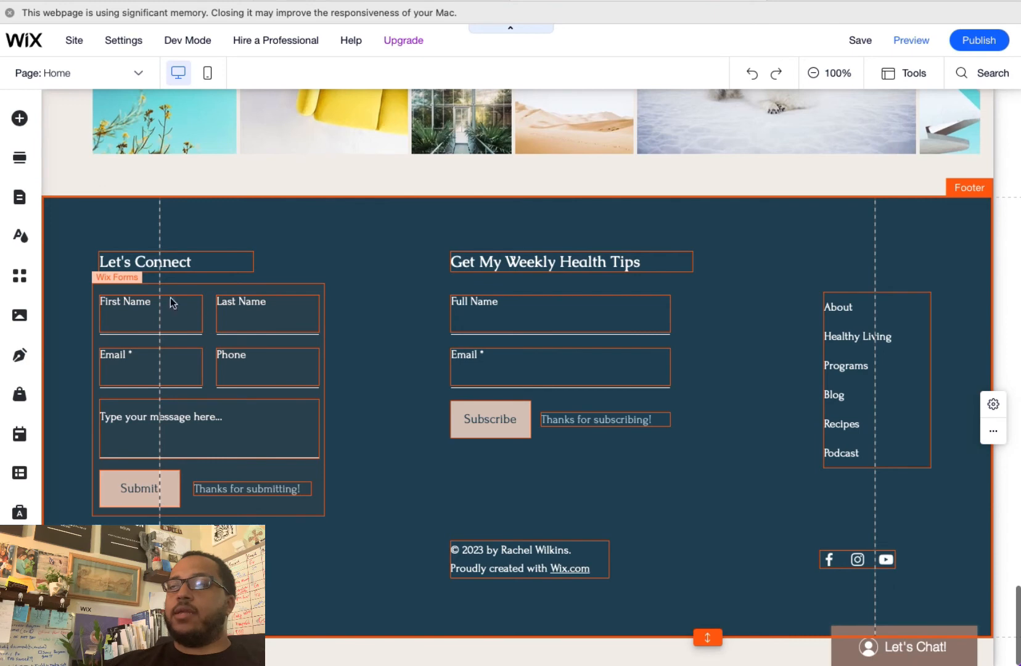
{"action": "left_click", "coordinate": [131, 290]}
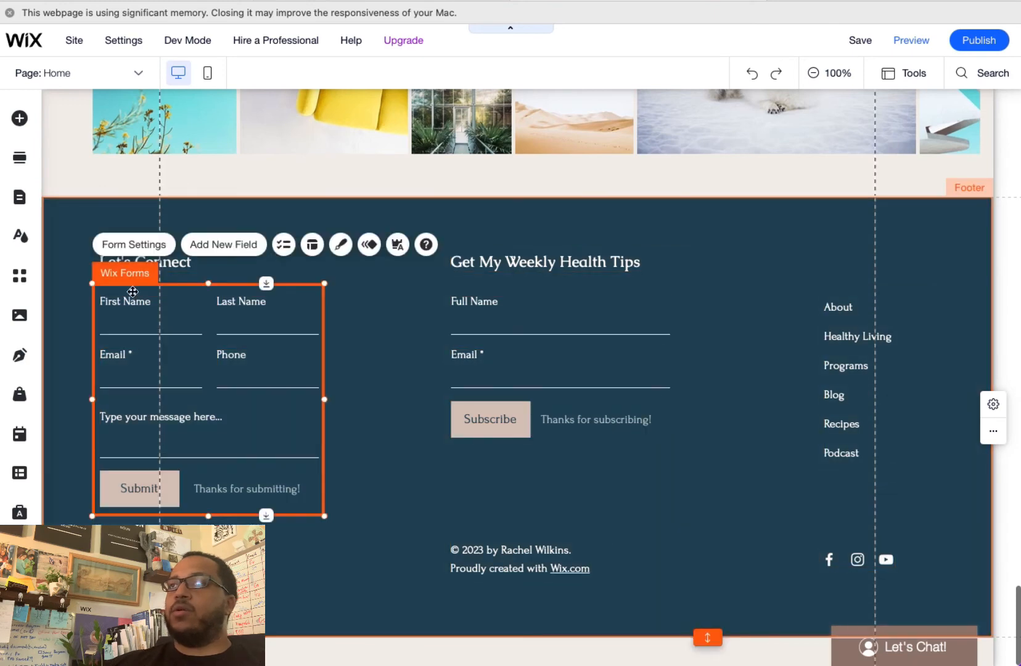
{"action": "left_click", "coordinate": [250, 245]}
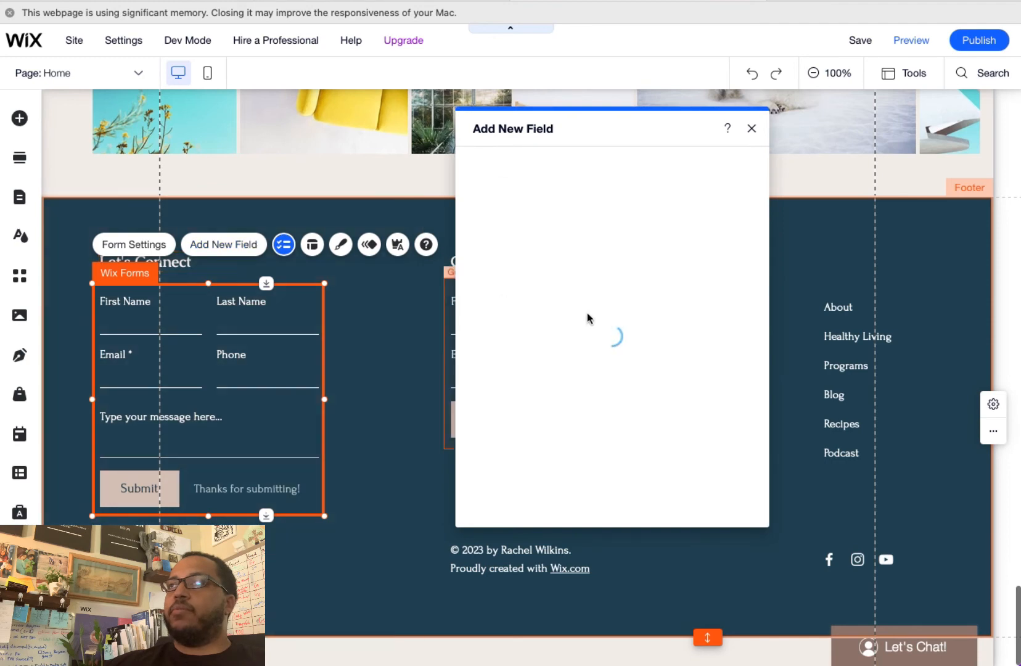
{"action": "scroll", "coordinate": [612, 399], "scroll_direction": "down", "scroll_amount": 3}
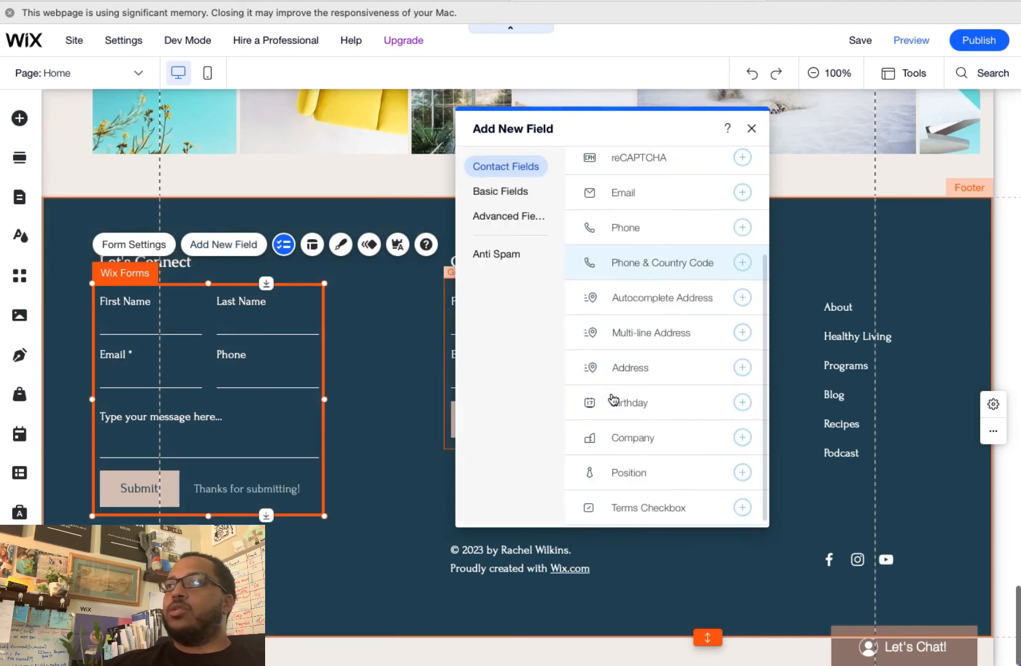
{"action": "scroll", "coordinate": [612, 399], "scroll_direction": "up", "scroll_amount": 3}
{"action": "scroll", "coordinate": [610, 399], "scroll_direction": "down", "scroll_amount": 3}
{"action": "scroll", "coordinate": [611, 399], "scroll_direction": "up", "scroll_amount": 3}
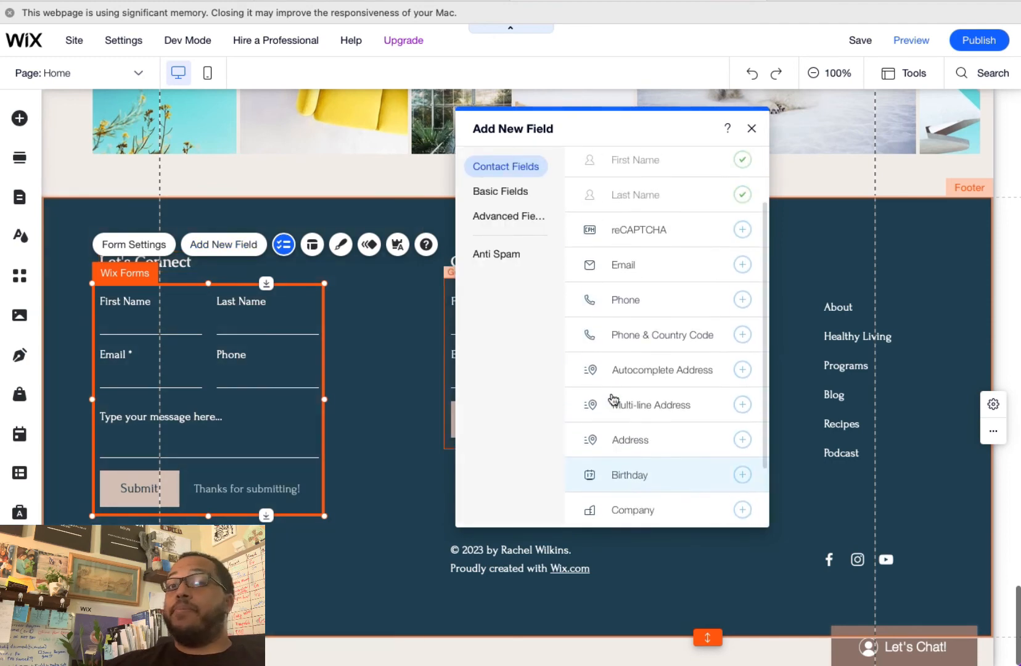
{"action": "left_click", "coordinate": [752, 128]}
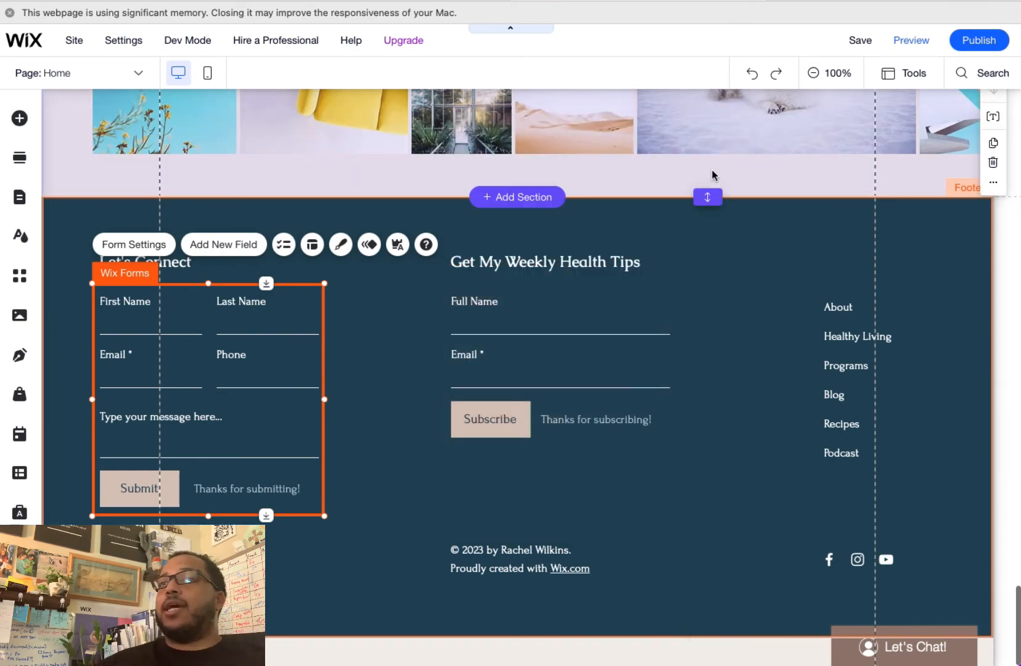
Step: Move the Welcome section's A Healthy Life heading slightly up and align its left edge with the Online Coaching subtitle
{"action": "scroll", "coordinate": [711, 176], "scroll_direction": "up", "scroll_amount": 3}
{"action": "scroll", "coordinate": [712, 172], "scroll_direction": "up", "scroll_amount": 15}
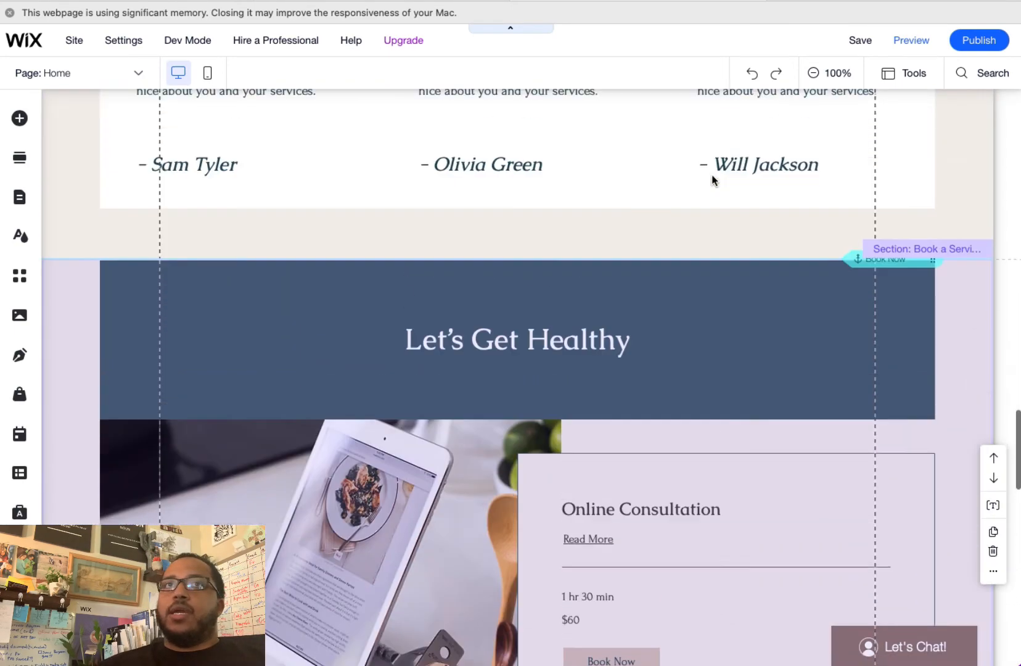
{"action": "scroll", "coordinate": [712, 179], "scroll_direction": "up", "scroll_amount": 2}
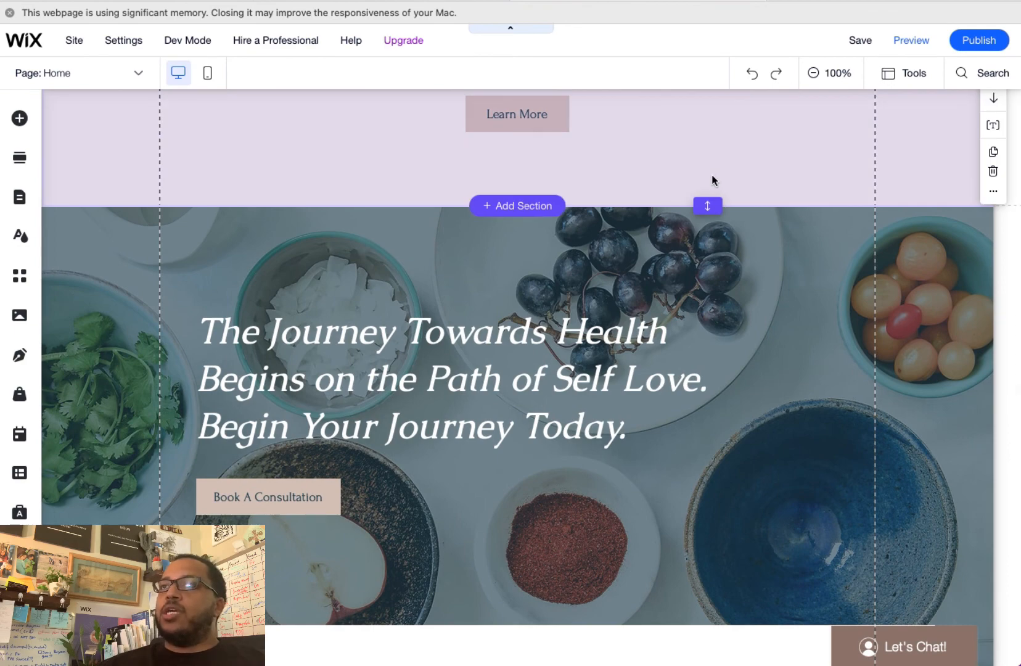
{"action": "scroll", "coordinate": [683, 266], "scroll_direction": "up", "scroll_amount": 10}
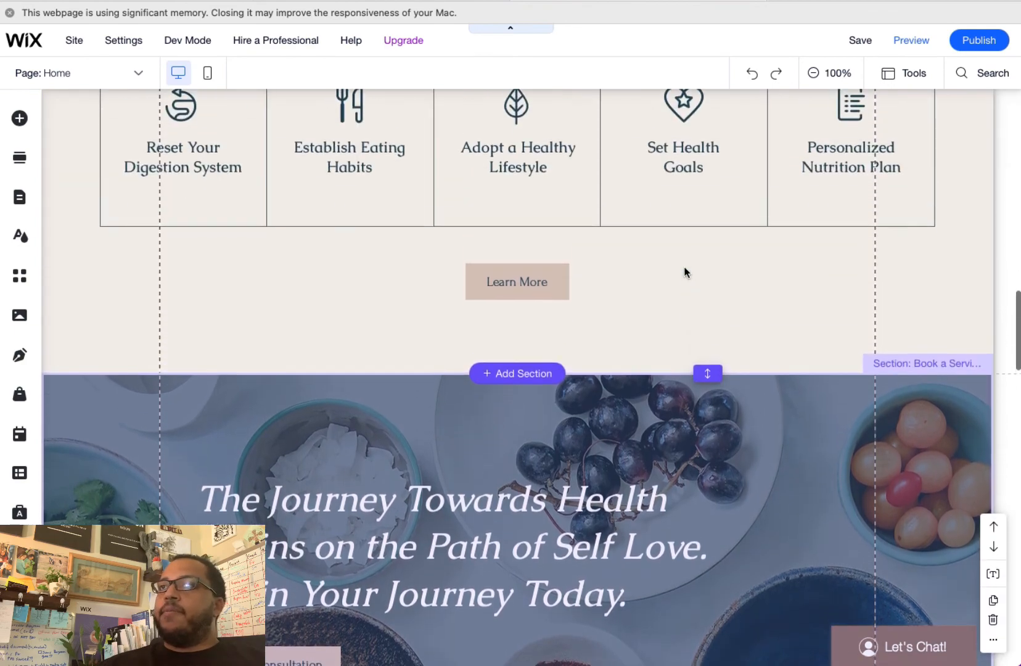
{"action": "scroll", "coordinate": [683, 266], "scroll_direction": "up", "scroll_amount": 10}
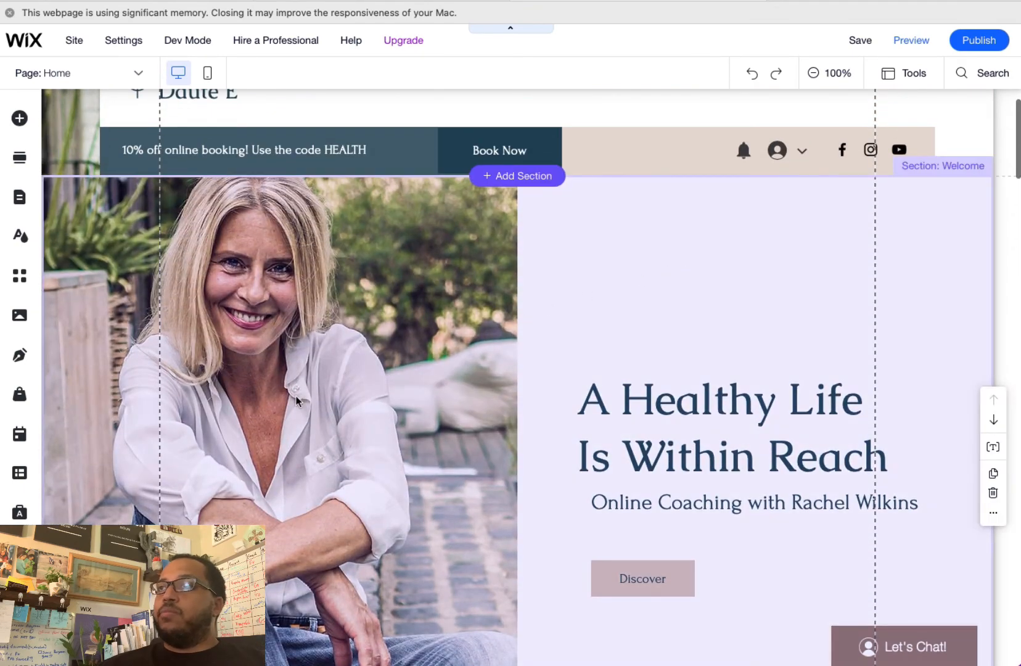
{"action": "scroll", "coordinate": [296, 399], "scroll_direction": "down", "scroll_amount": 3}
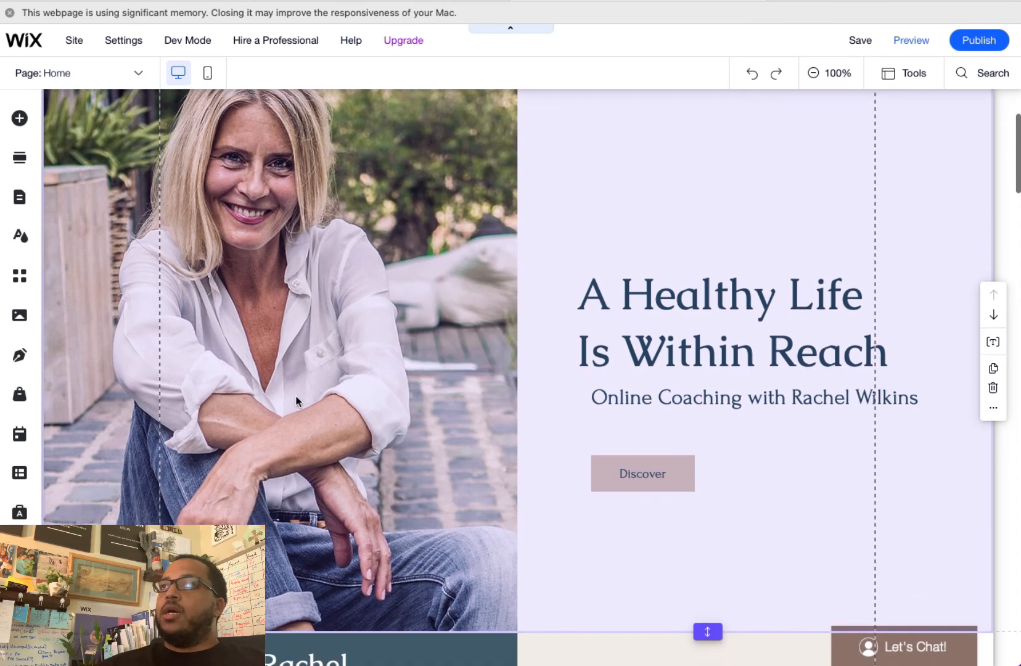
{"action": "left_click", "coordinate": [636, 343]}
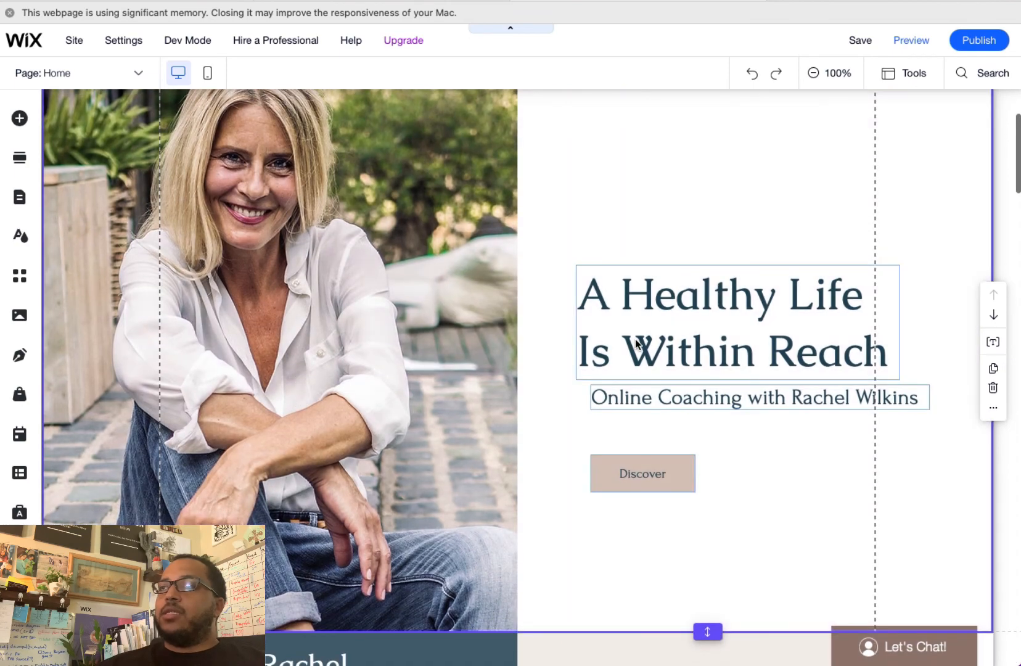
{"action": "left_click", "coordinate": [636, 342]}
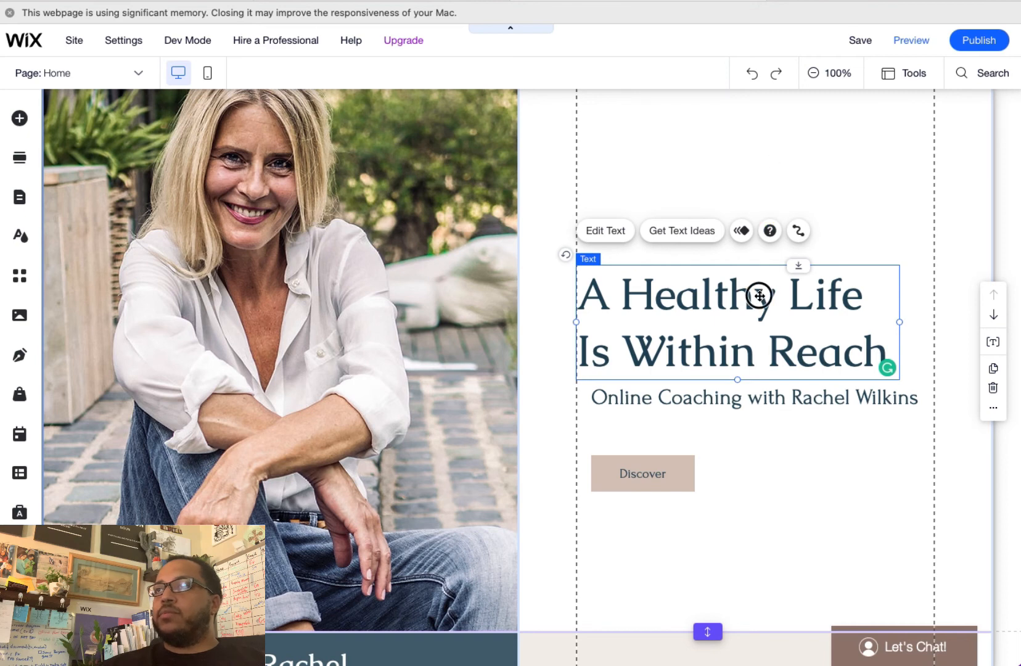
{"action": "mouse_move", "coordinate": [760, 291]}
{"action": "left_mouse_down"}
{"action": "mouse_move", "coordinate": [804, 287]}
{"action": "mouse_move", "coordinate": [743, 278]}
{"action": "mouse_move", "coordinate": [803, 280]}
{"action": "mouse_move", "coordinate": [775, 292]}
{"action": "left_mouse_up"}
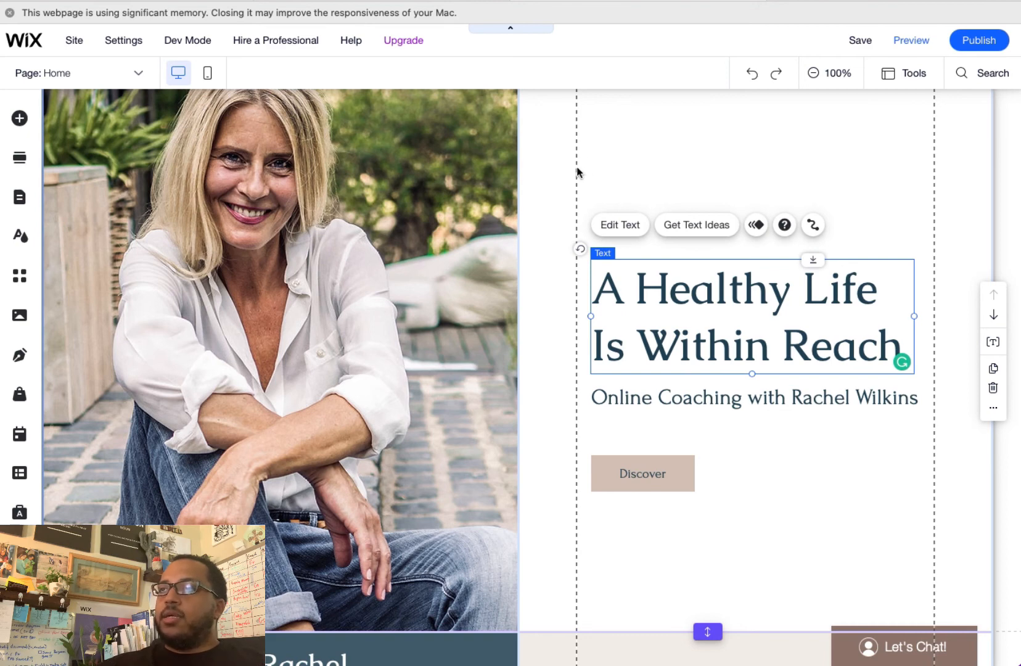
{"action": "left_click_drag", "start_coordinate": [622, 303], "coordinate": [578, 306]}
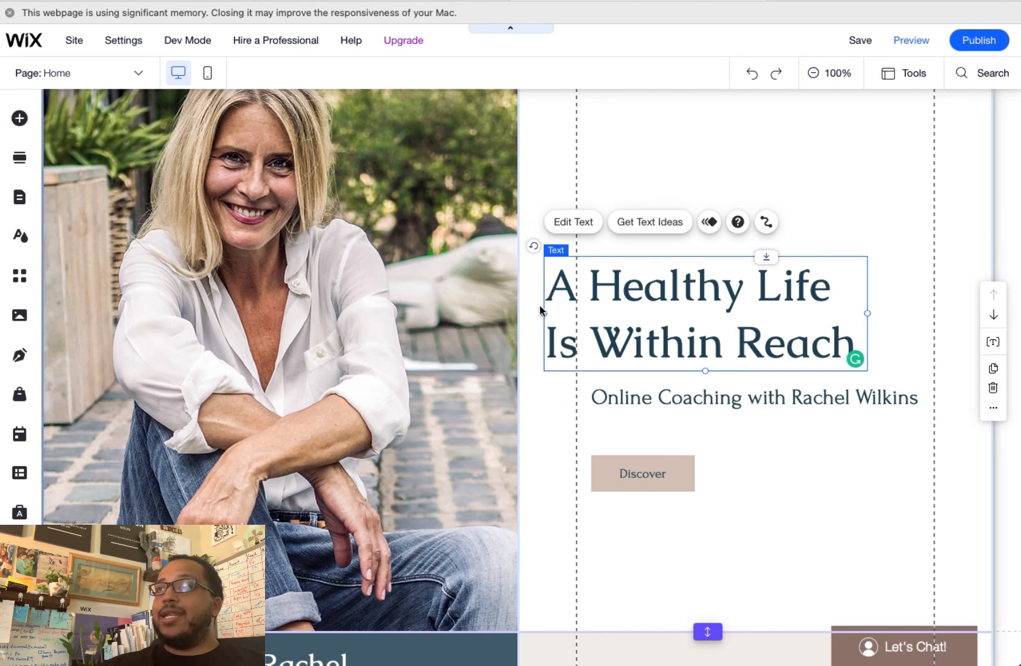
{"action": "left_click_drag", "start_coordinate": [617, 326], "coordinate": [670, 325]}
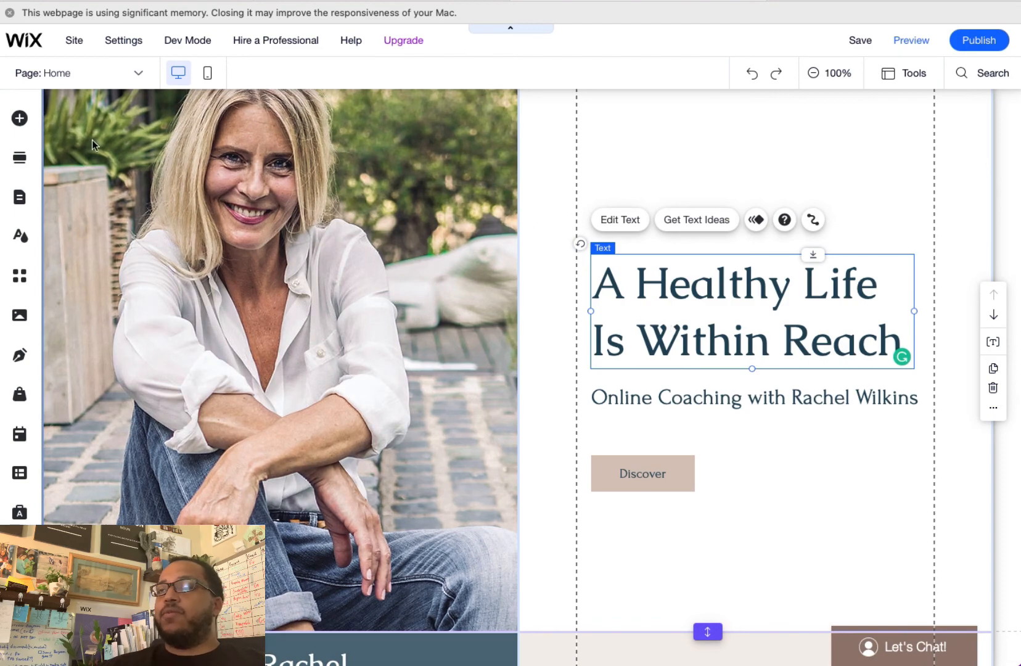
Step: Add the Spring Fashion image from the Free Wix Images collection to the Welcome section
{"action": "left_click", "coordinate": [19, 119]}
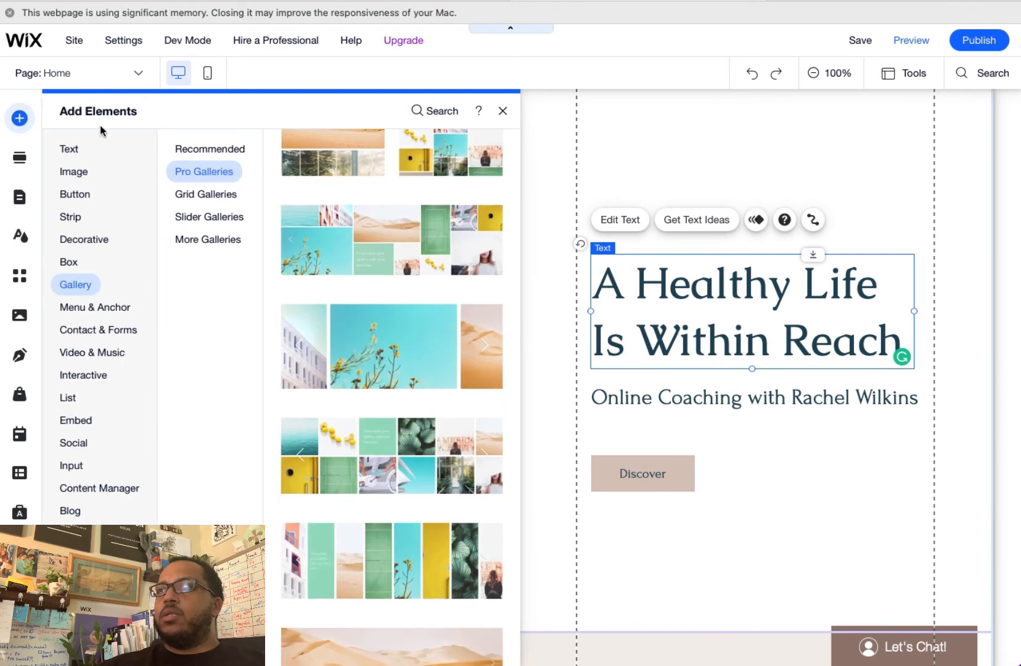
{"action": "left_click", "coordinate": [83, 174]}
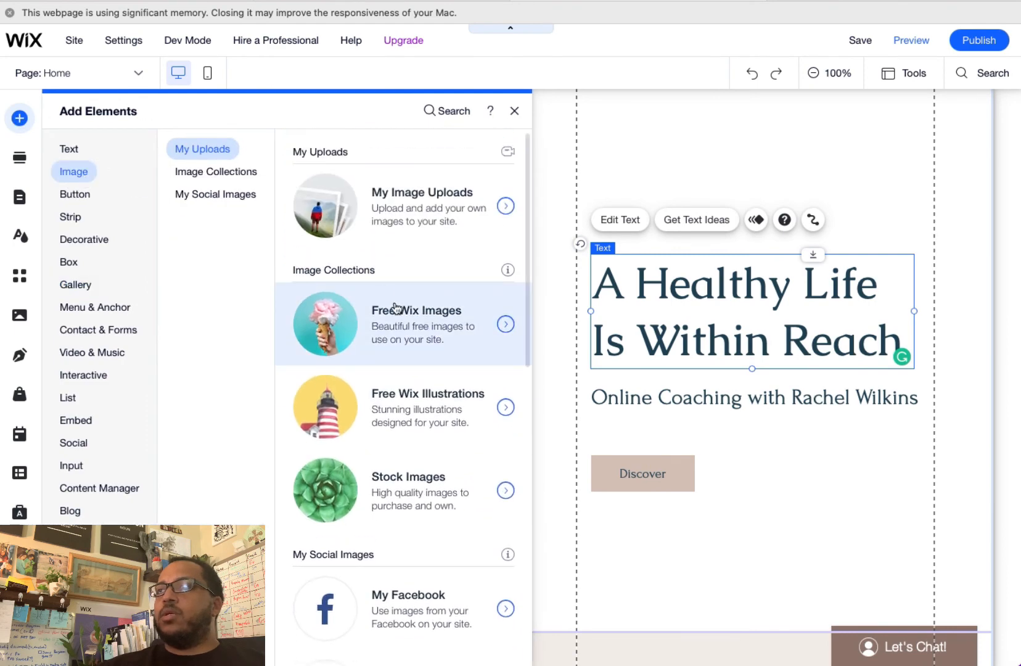
{"action": "left_click", "coordinate": [405, 317]}
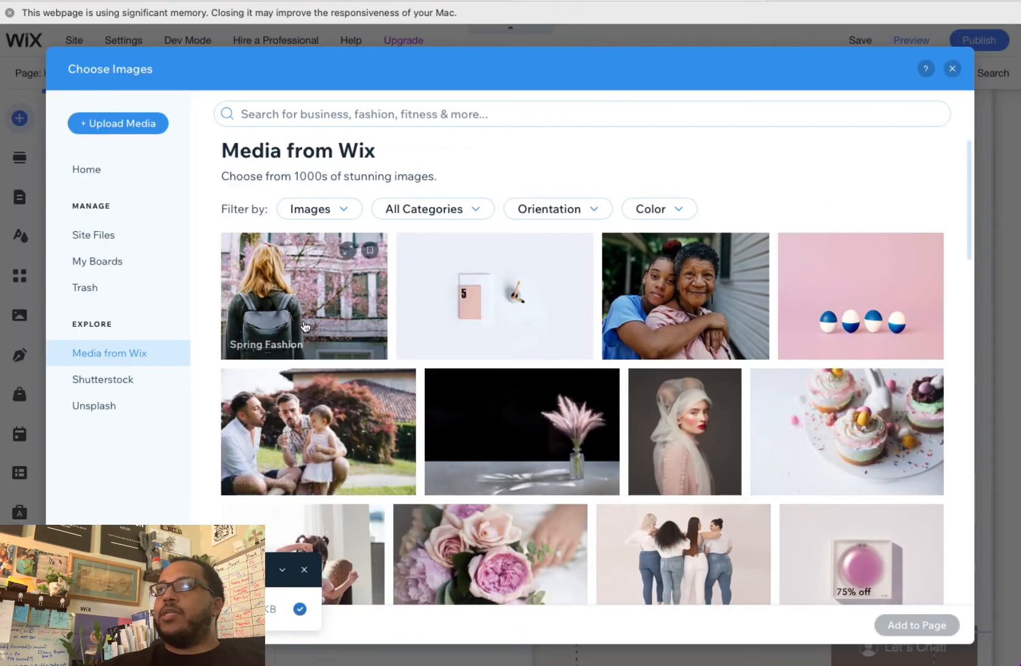
{"action": "double_click", "coordinate": [336, 302]}
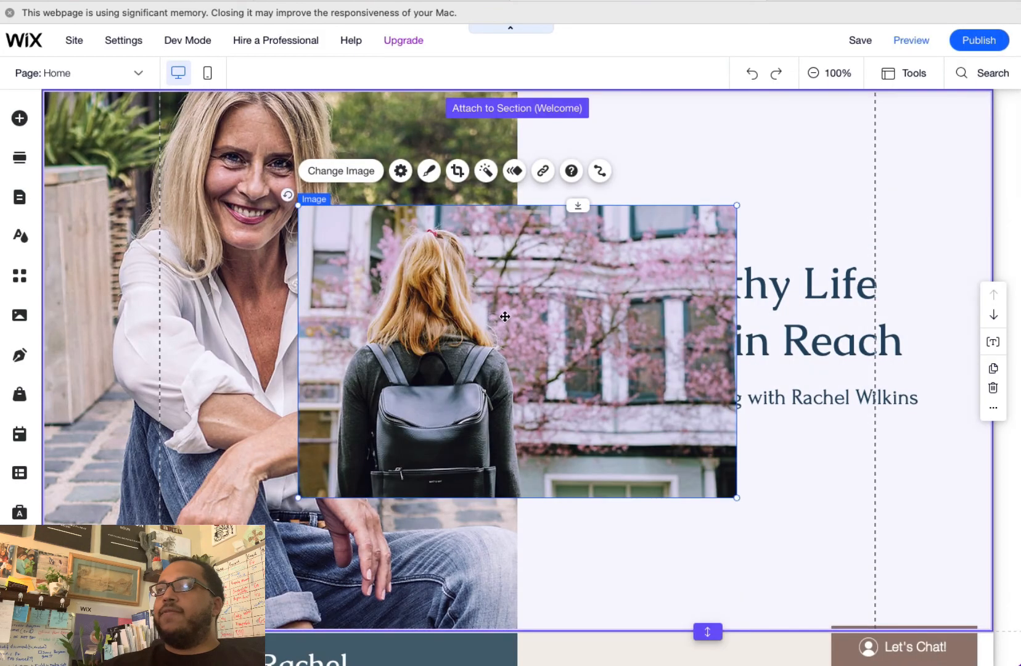
Step: Shrink the Spring Fashion image and place it above the Welcome heading, aligned with the heading's left edge
{"action": "mouse_move", "coordinate": [583, 283]}
{"action": "left_mouse_down"}
{"action": "mouse_move", "coordinate": [624, 256]}
{"action": "mouse_move", "coordinate": [617, 248]}
{"action": "mouse_move", "coordinate": [665, 240]}
{"action": "mouse_move", "coordinate": [738, 406]}
{"action": "mouse_move", "coordinate": [724, 444]}
{"action": "mouse_move", "coordinate": [706, 381]}
{"action": "mouse_move", "coordinate": [446, 285]}
{"action": "mouse_move", "coordinate": [345, 300]}
{"action": "mouse_move", "coordinate": [303, 326]}
{"action": "mouse_move", "coordinate": [282, 365]}
{"action": "mouse_move", "coordinate": [312, 305]}
{"action": "mouse_move", "coordinate": [549, 239]}
{"action": "mouse_move", "coordinate": [617, 242]}
{"action": "mouse_move", "coordinate": [652, 205]}
{"action": "mouse_move", "coordinate": [663, 257]}
{"action": "left_mouse_up"}
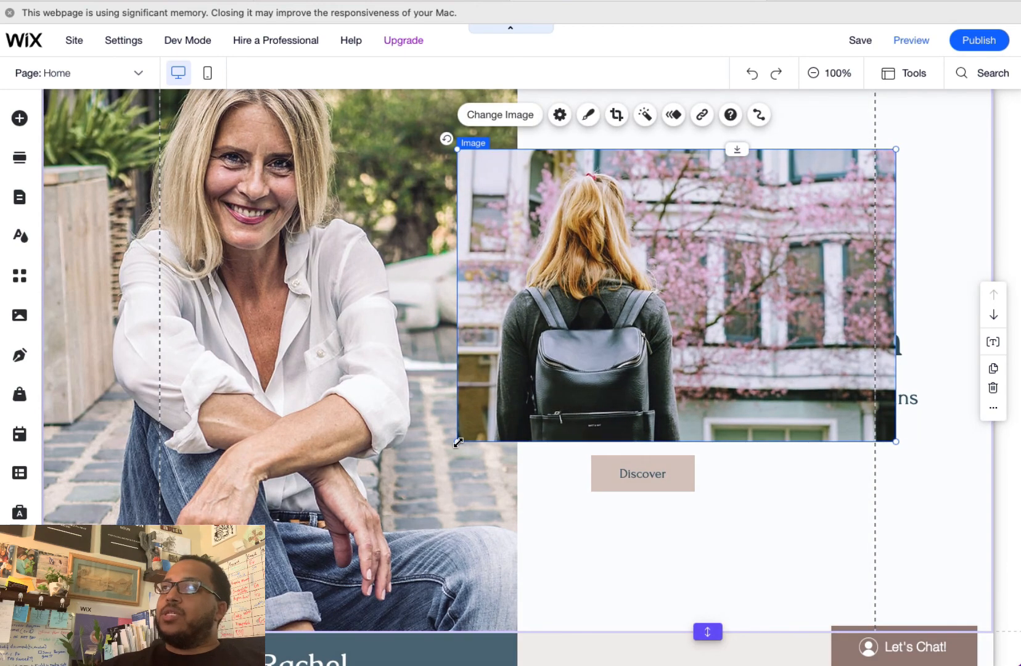
{"action": "left_click_drag", "start_coordinate": [458, 442], "coordinate": [635, 323]}
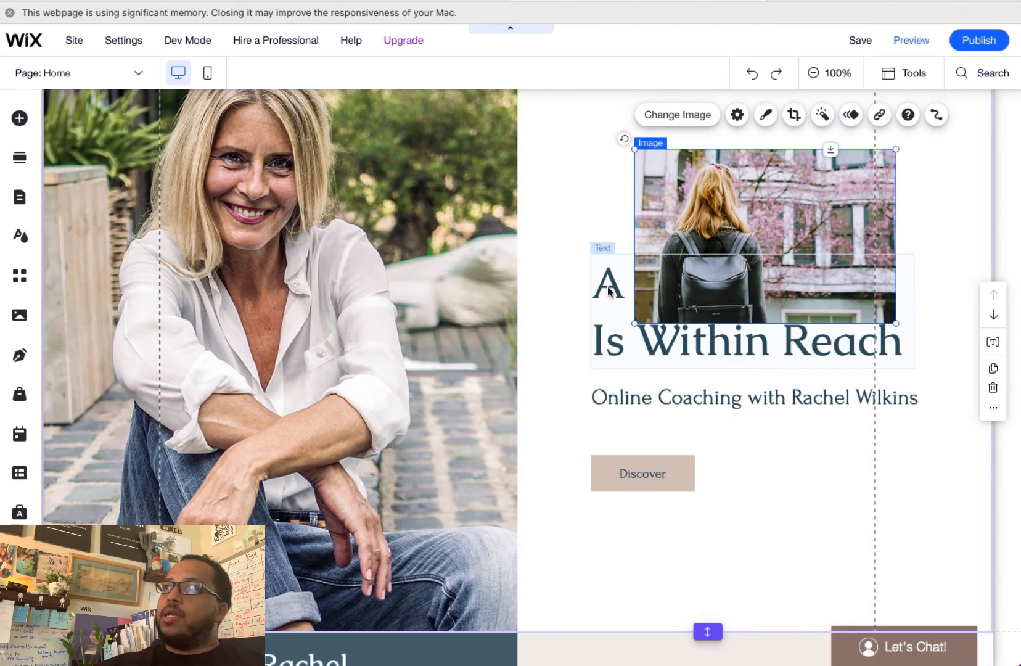
{"action": "left_click_drag", "start_coordinate": [788, 183], "coordinate": [742, 142]}
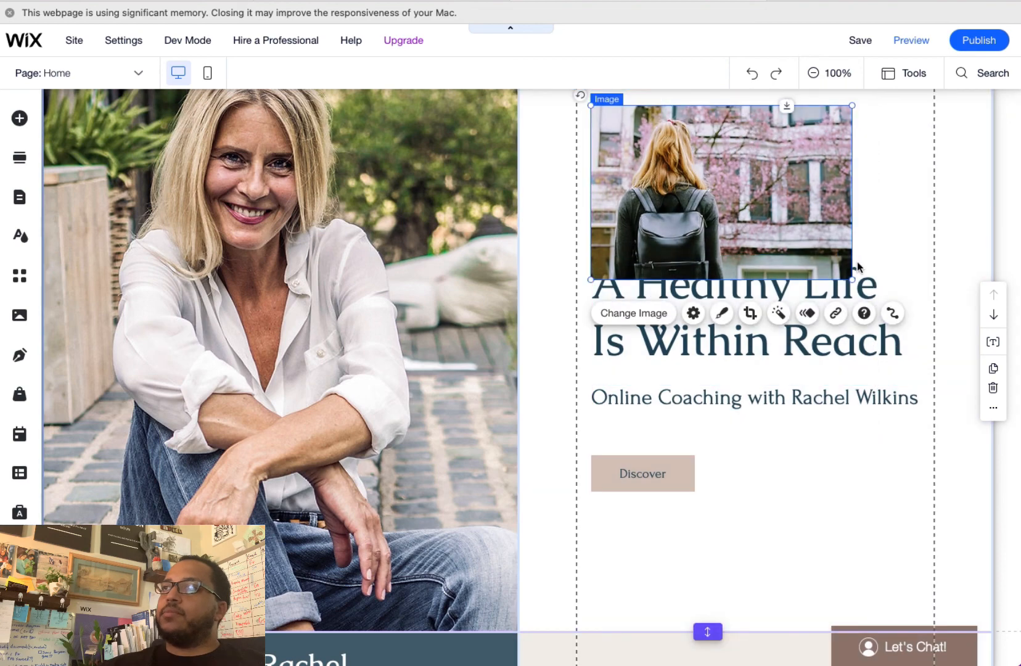
{"action": "left_click_drag", "start_coordinate": [844, 269], "coordinate": [815, 253]}
{"action": "left_click", "coordinate": [586, 212]}
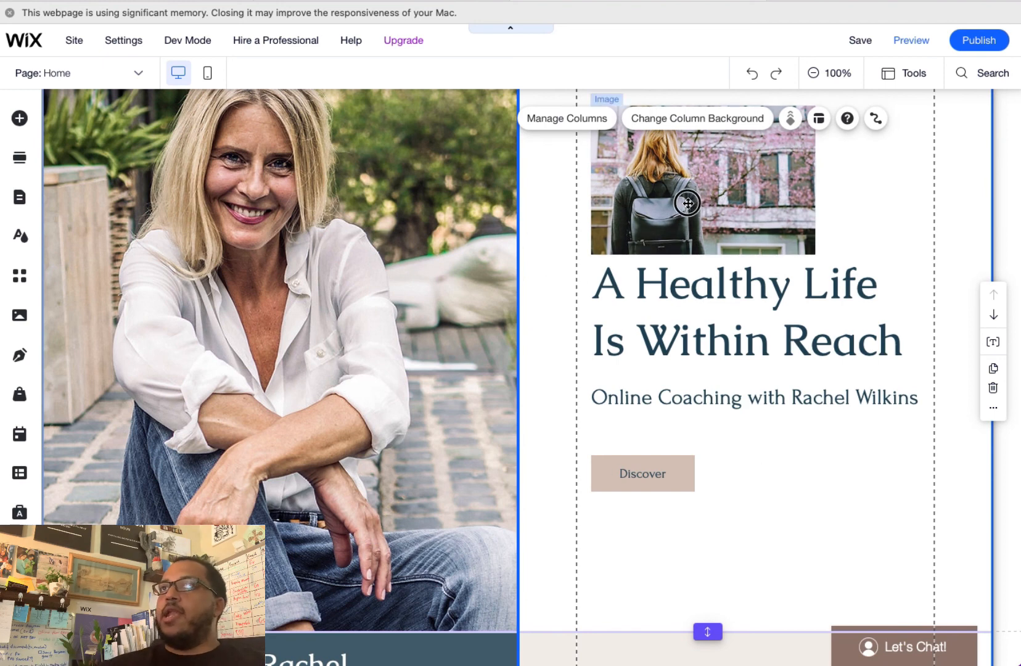
Step: Shift the Spring Fashion image slightly sideways and delete it from the Welcome section
{"action": "left_click_drag", "start_coordinate": [690, 201], "coordinate": [706, 198]}
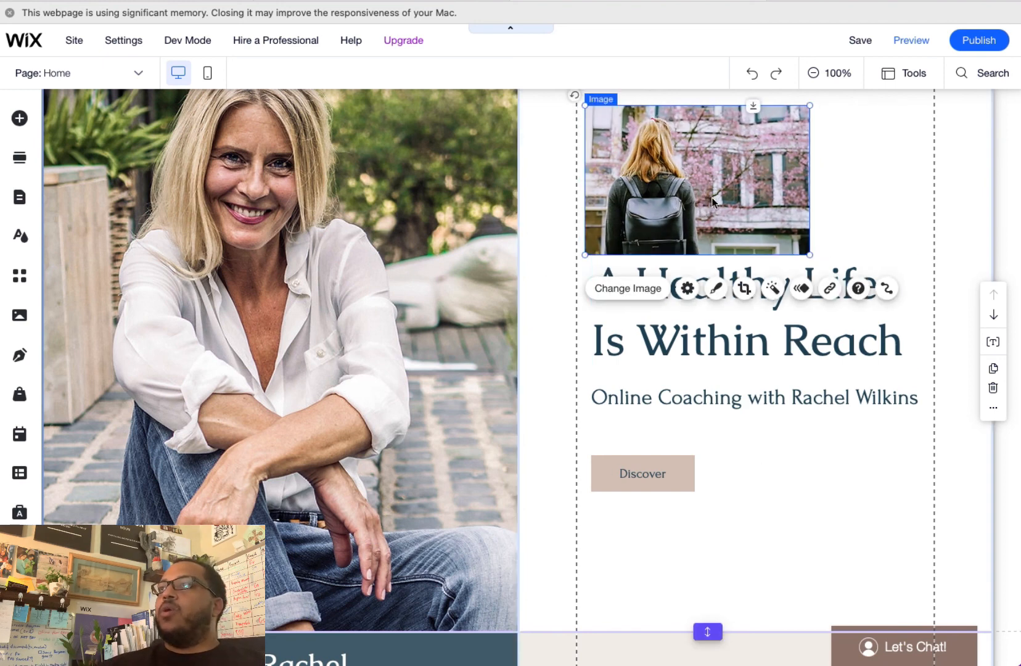
{"action": "key", "text": "Delete"}
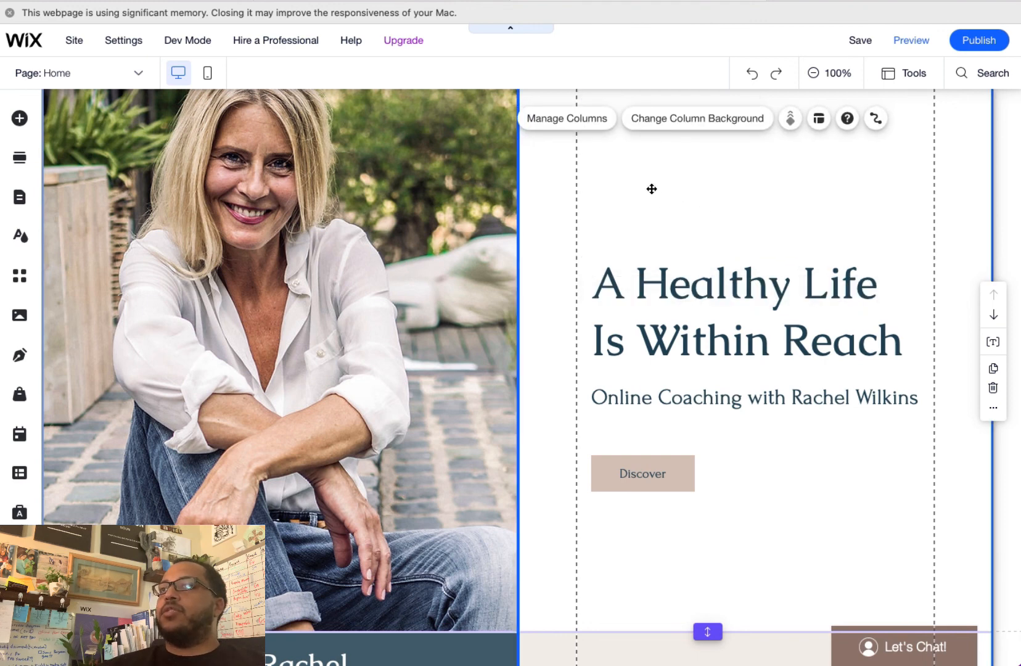
Step: Save the site changes without publishing and dismiss the save dialog
{"action": "left_click", "coordinate": [861, 48]}
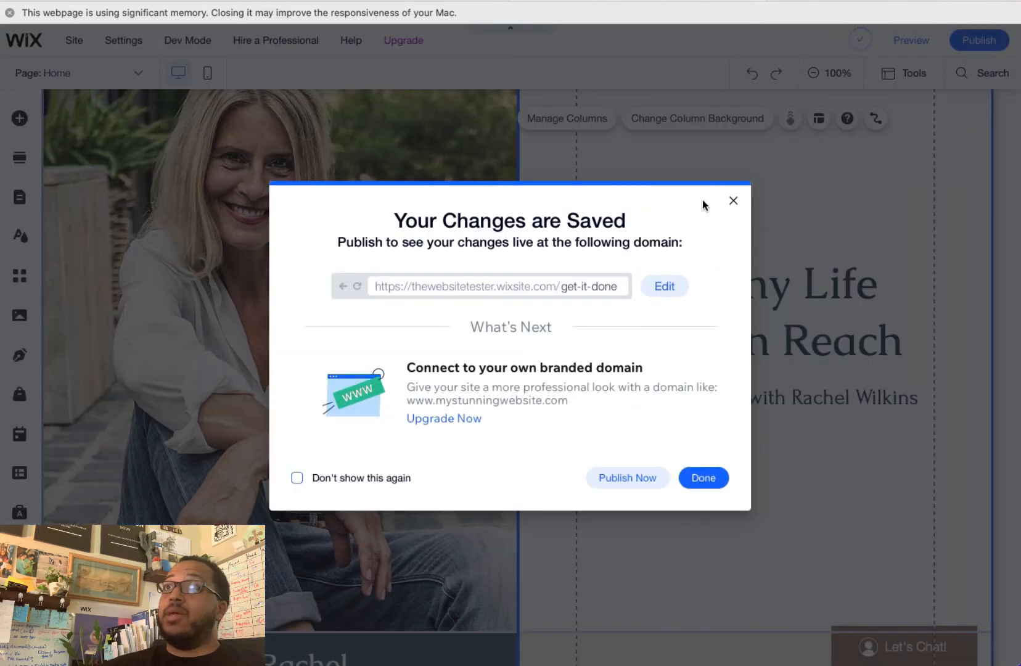
{"action": "left_click", "coordinate": [697, 479]}
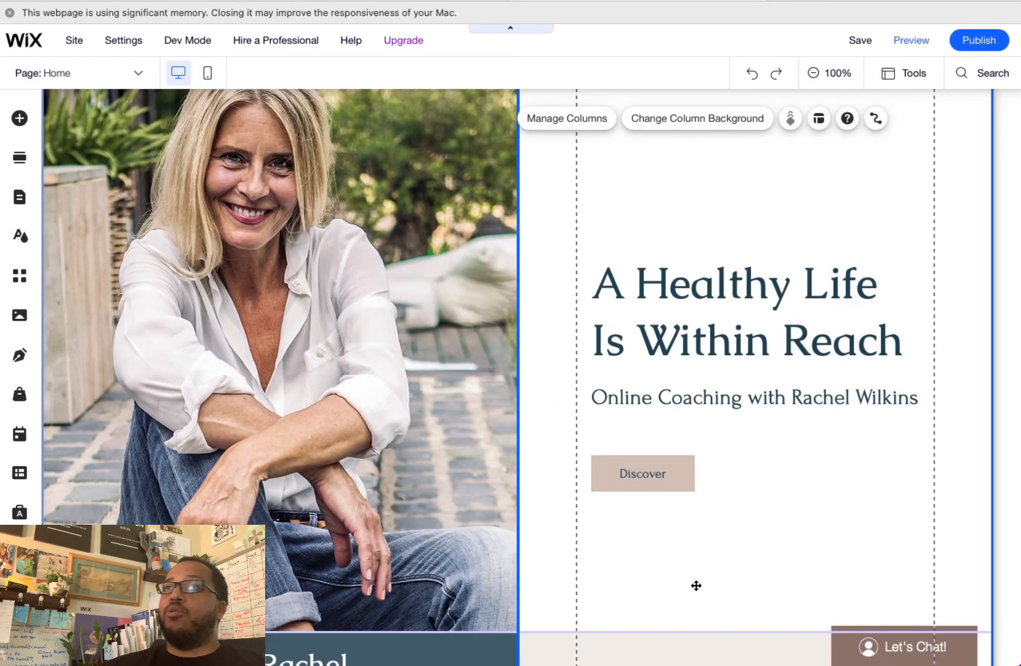
Step: Look over the sections below Welcome and select the About section
{"action": "scroll", "coordinate": [696, 585], "scroll_direction": "down", "scroll_amount": 1}
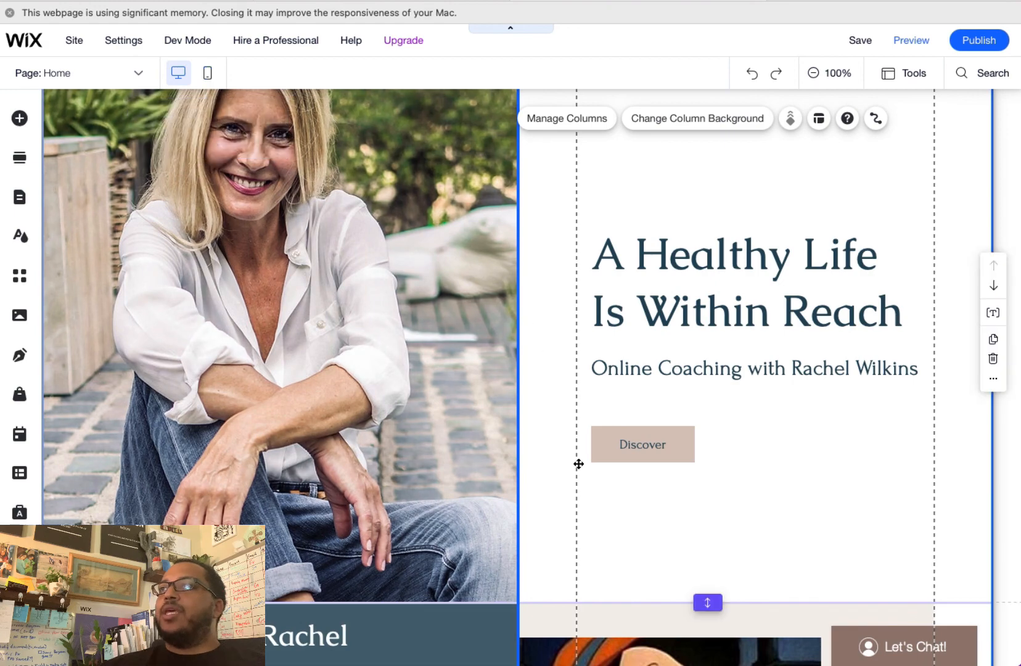
{"action": "scroll", "coordinate": [578, 463], "scroll_direction": "down", "scroll_amount": 12}
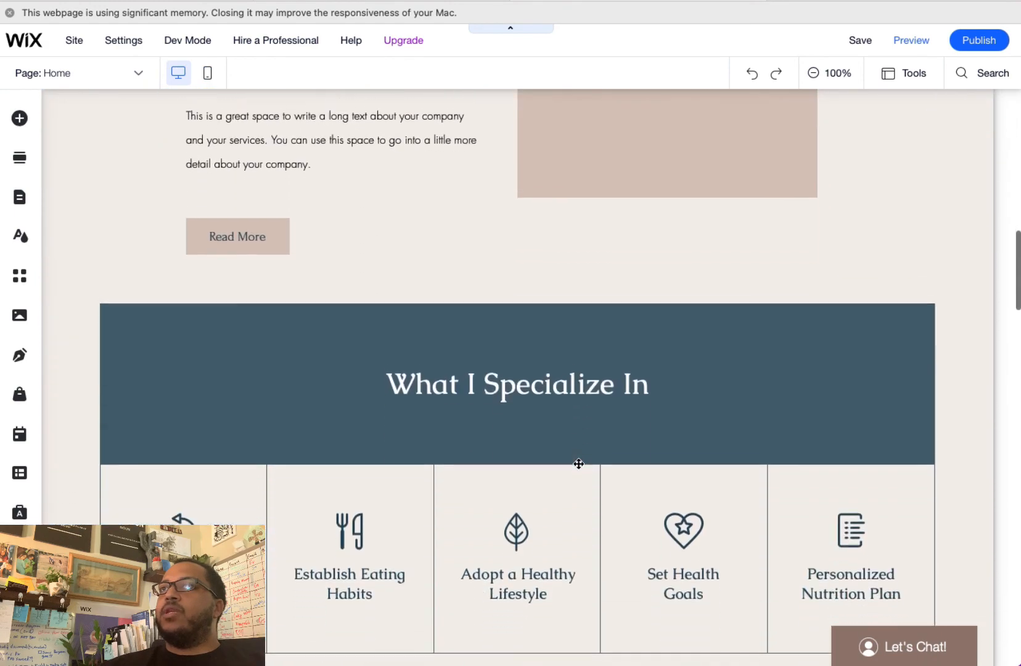
{"action": "scroll", "coordinate": [578, 464], "scroll_direction": "up", "scroll_amount": 10}
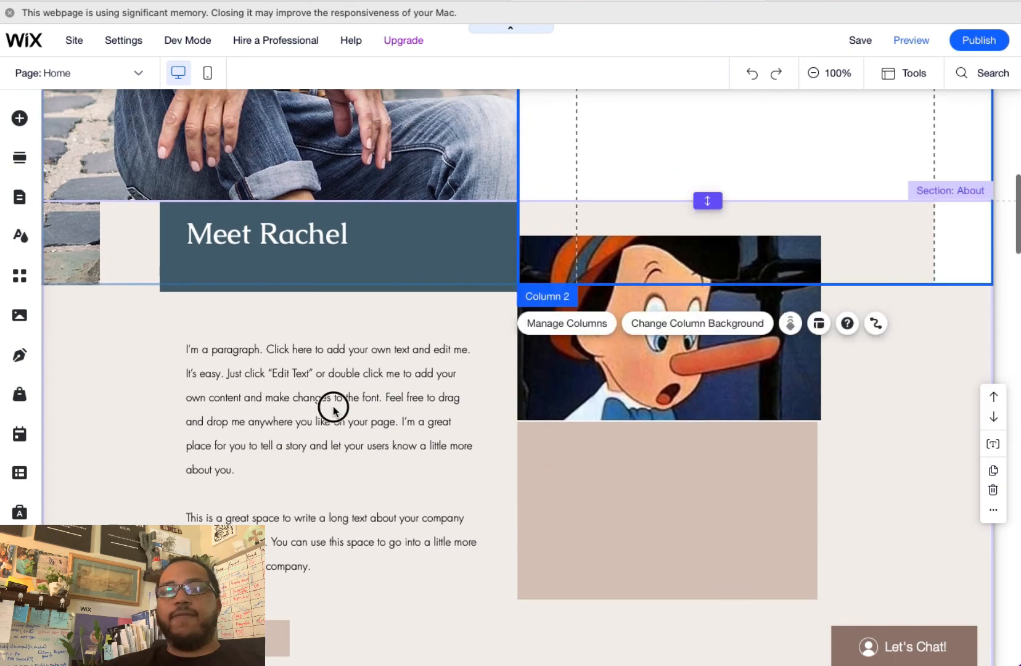
{"action": "left_click", "coordinate": [333, 410]}
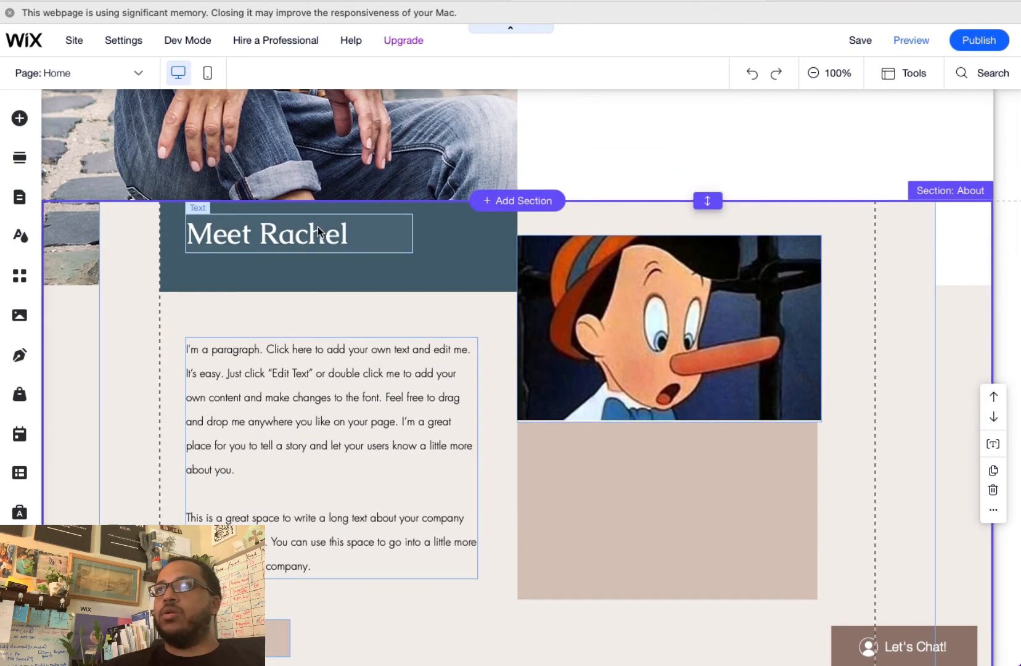